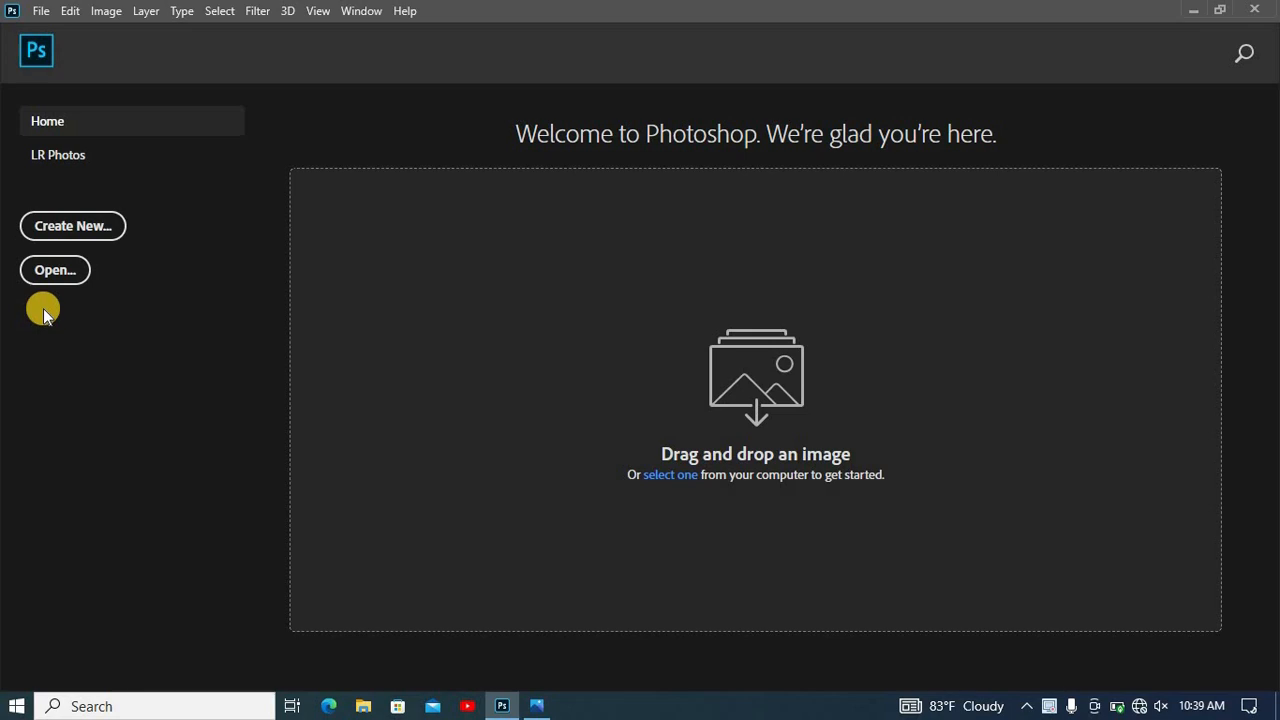
- Create a new document 3.5 inches wide and 2 inches high at a resolution of 300 pixels/inch
{"action": "left_click", "coordinate": [80, 230]}
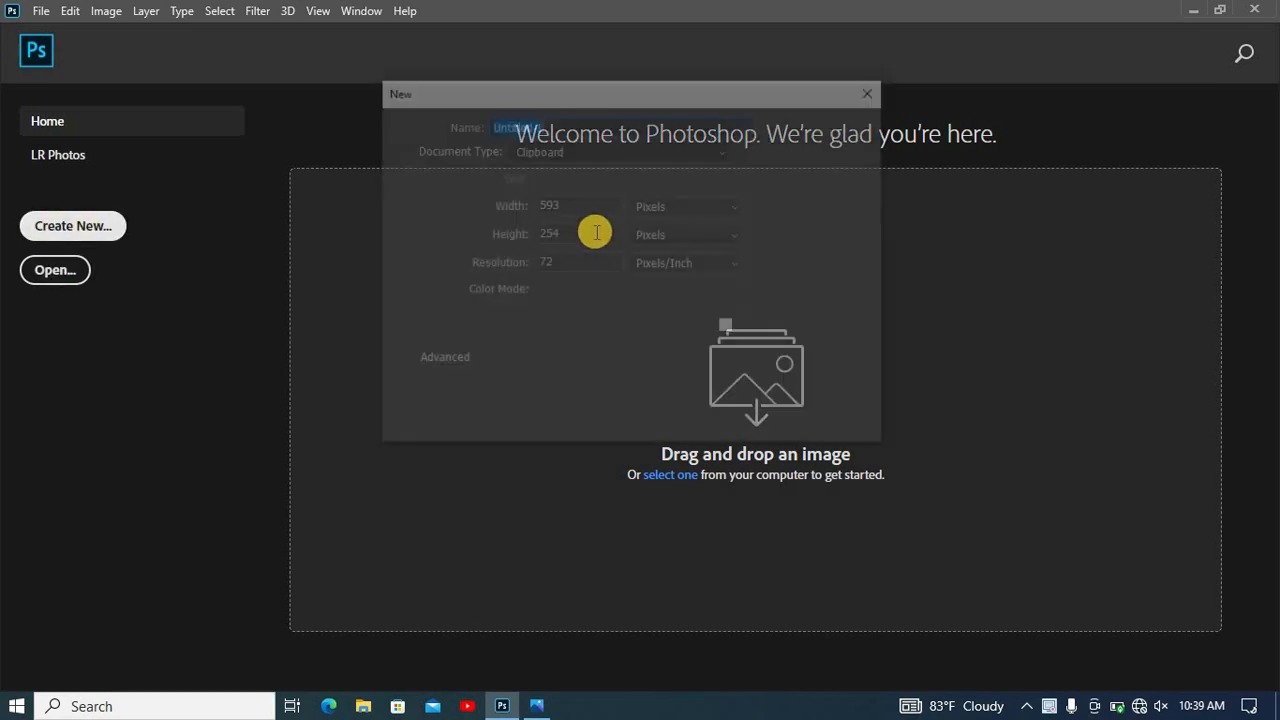
{"action": "left_click", "coordinate": [667, 214]}
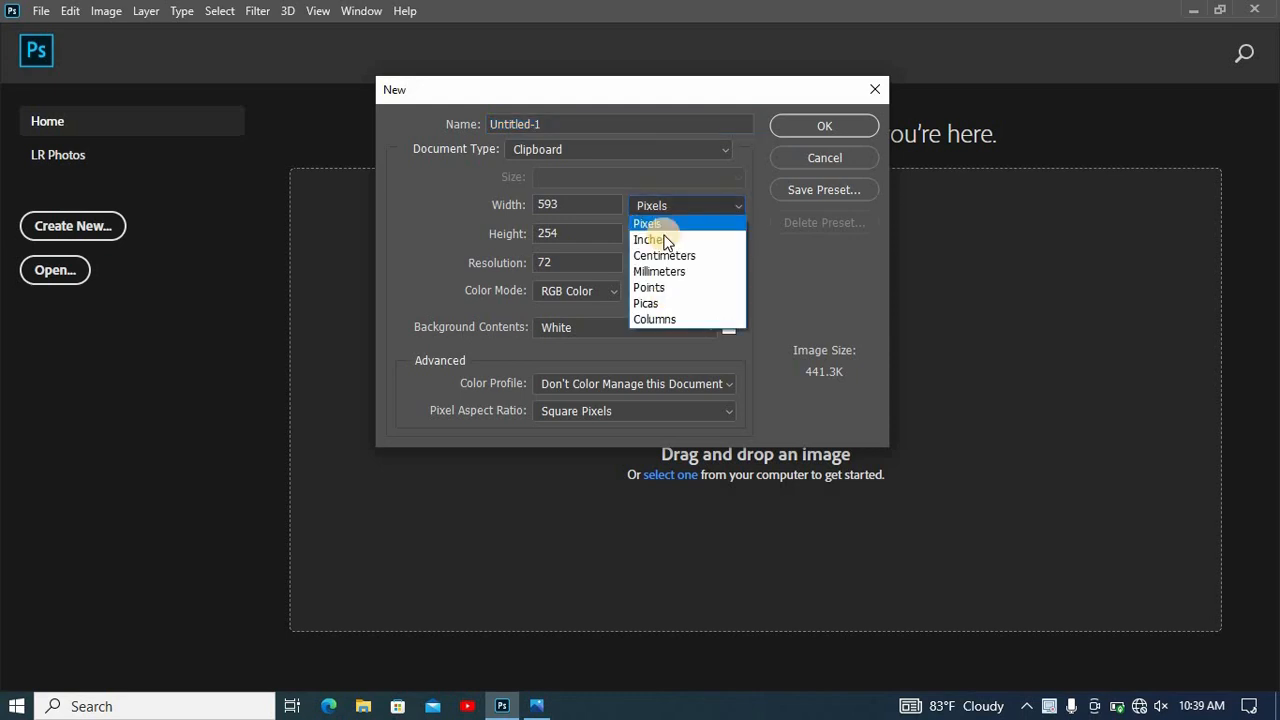
{"action": "left_click", "coordinate": [658, 241]}
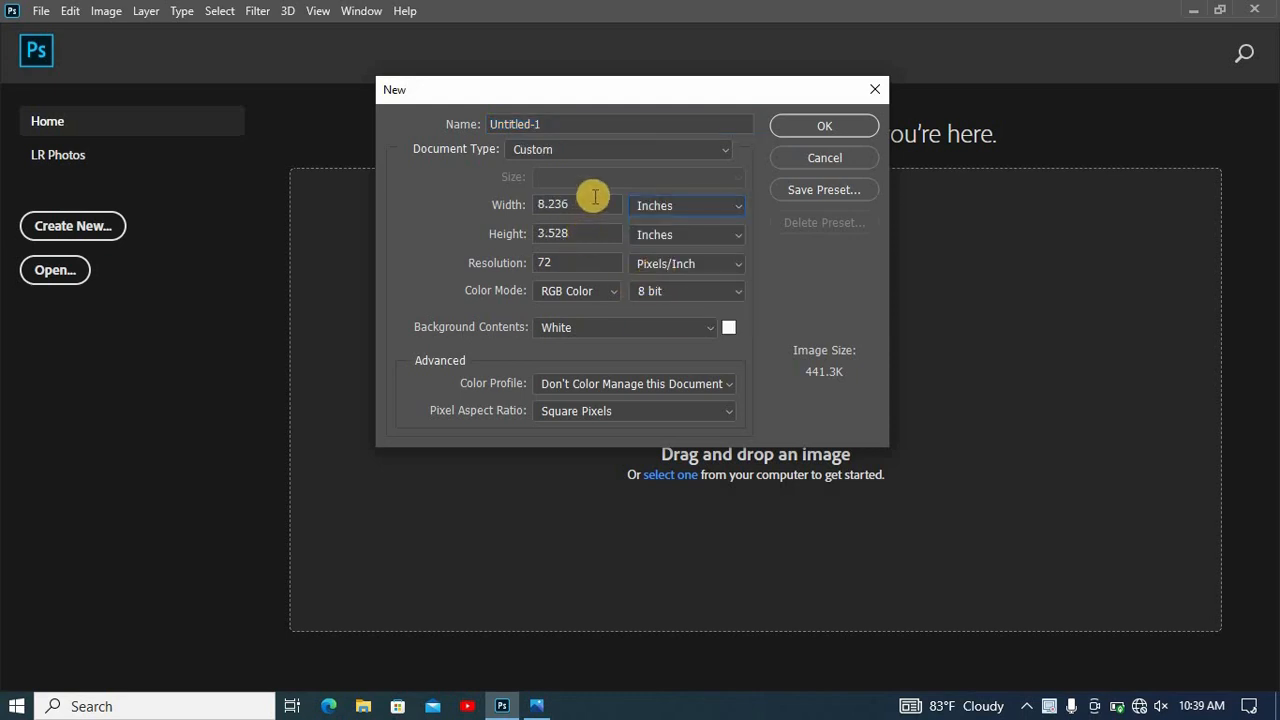
{"action": "left_click_drag", "start_coordinate": [585, 201], "coordinate": [551, 205]}
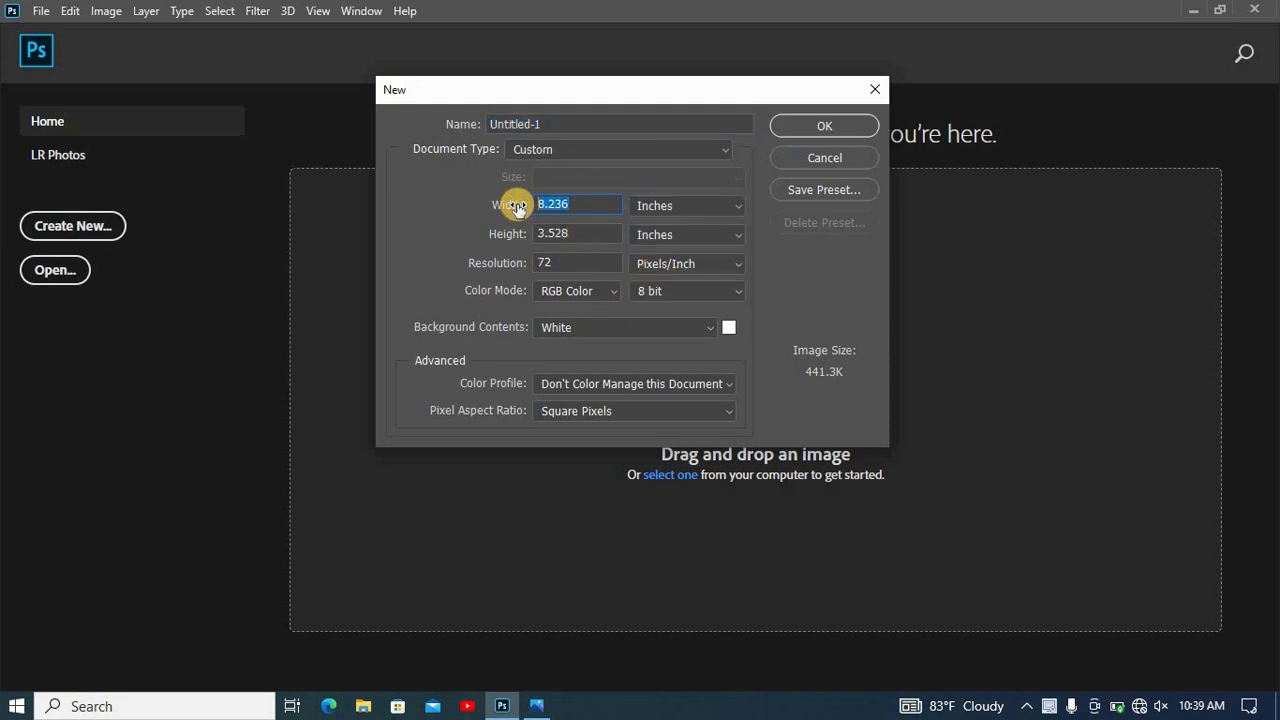
{"action": "type", "text": "3.5"}
{"action": "left_click", "coordinate": [586, 229]}
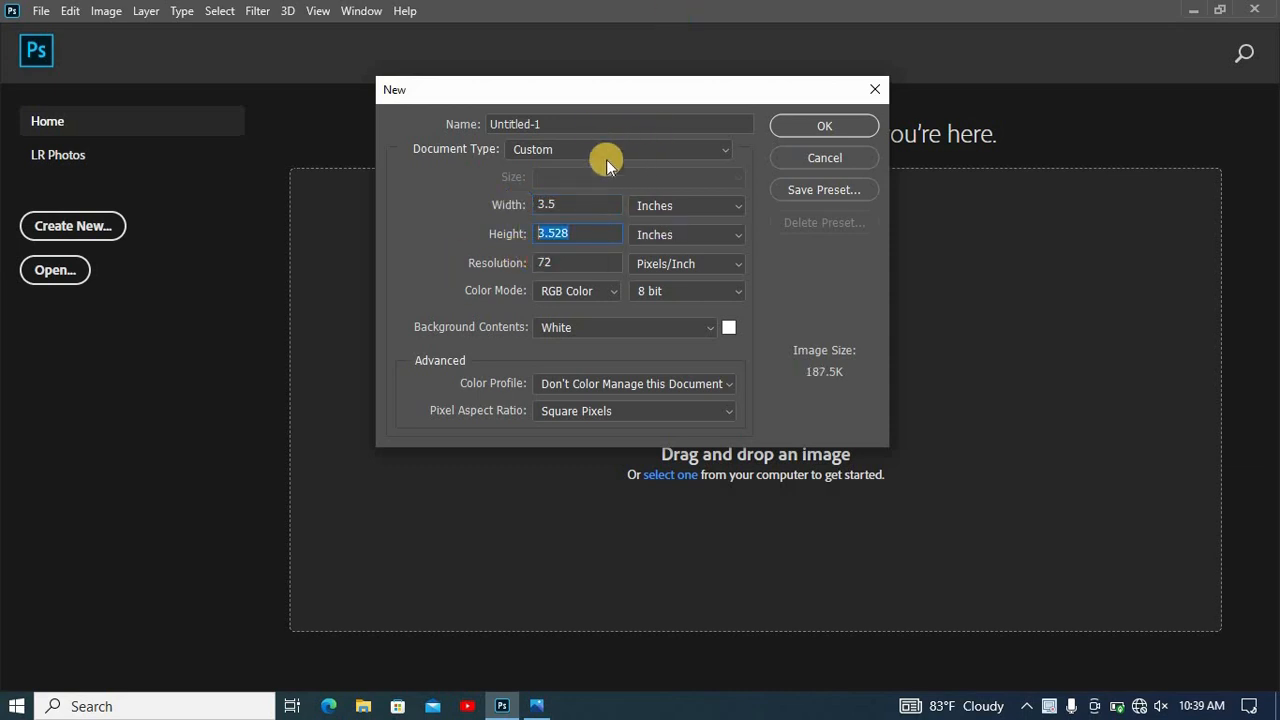
{"action": "double_click", "coordinate": [550, 263]}
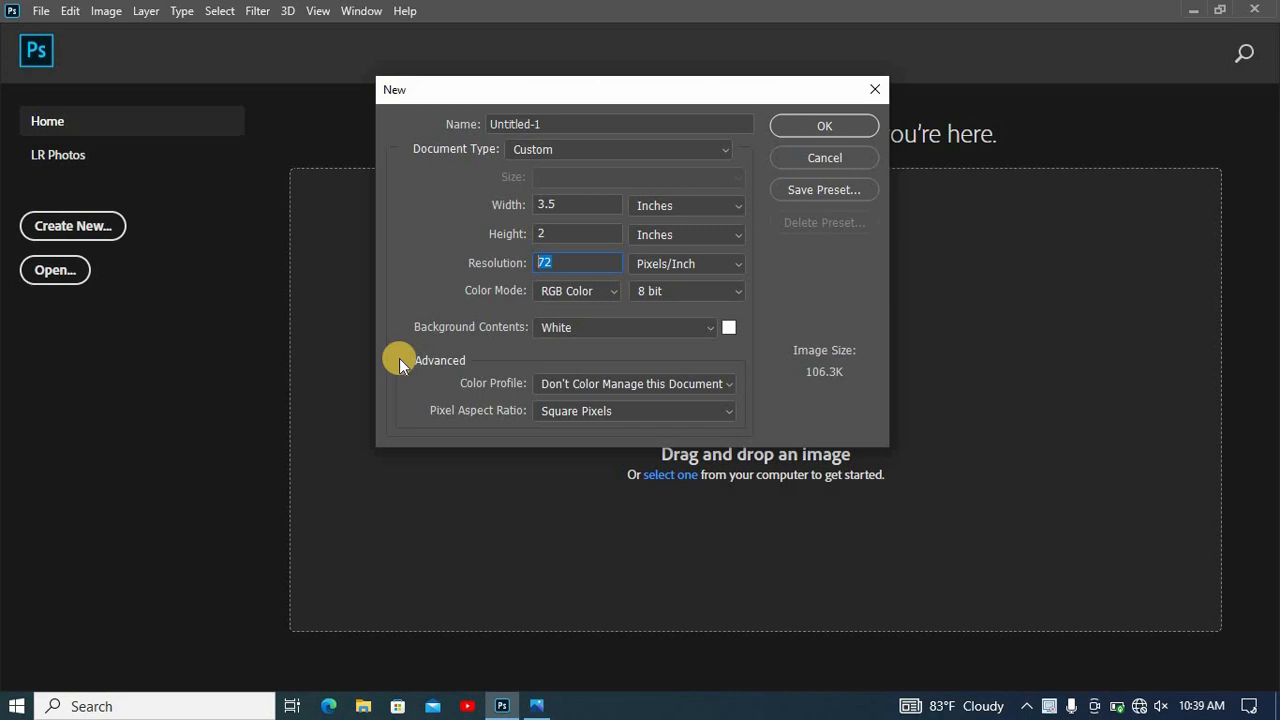
{"action": "type", "text": "300"}
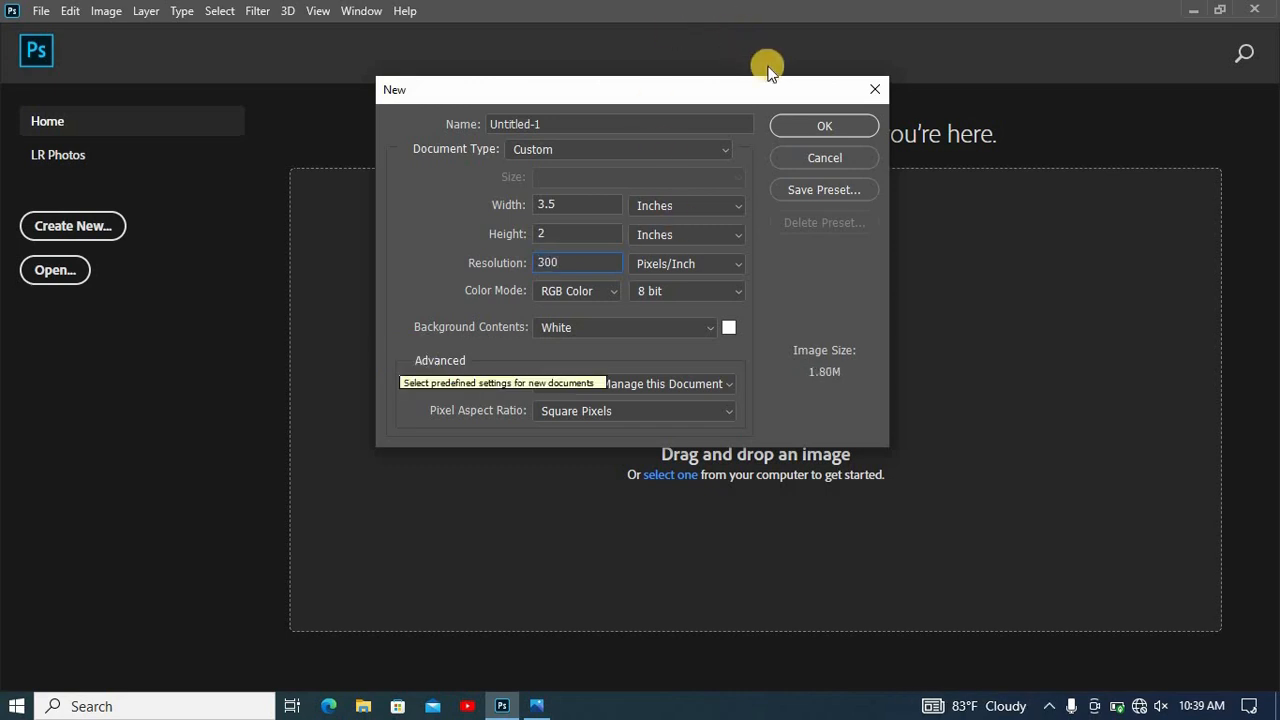
{"action": "left_click", "coordinate": [773, 124]}
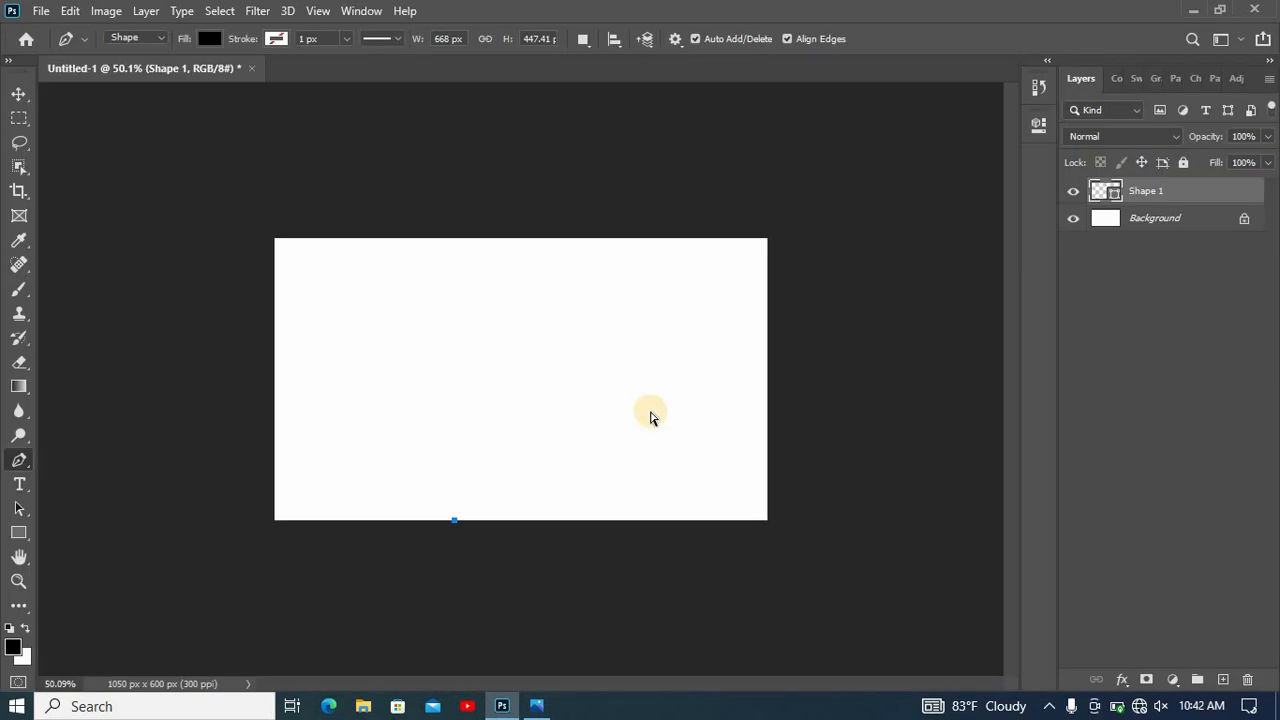
- Undo the existing pen shape so that the canvas is left with only its white background layer
{"action": "key", "text": "ctrl+z"}
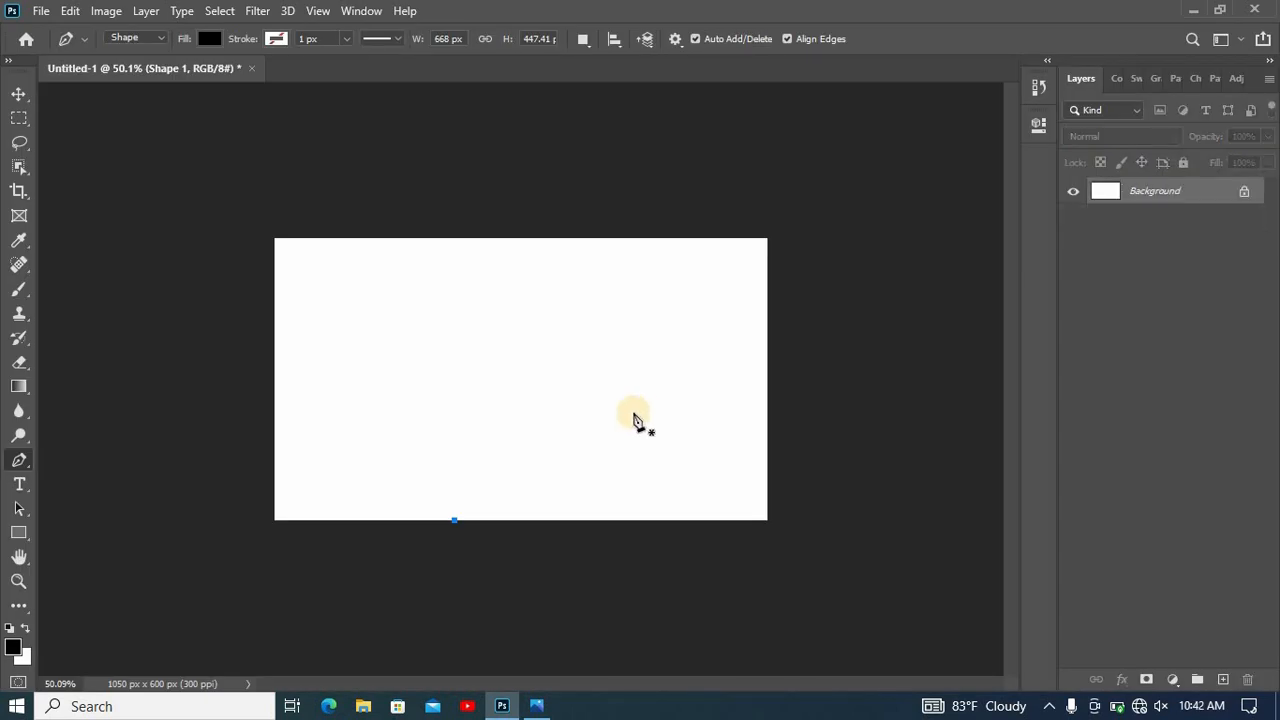
{"action": "key", "text": "ctrl+0"}
{"action": "left_click", "coordinate": [19, 93]}
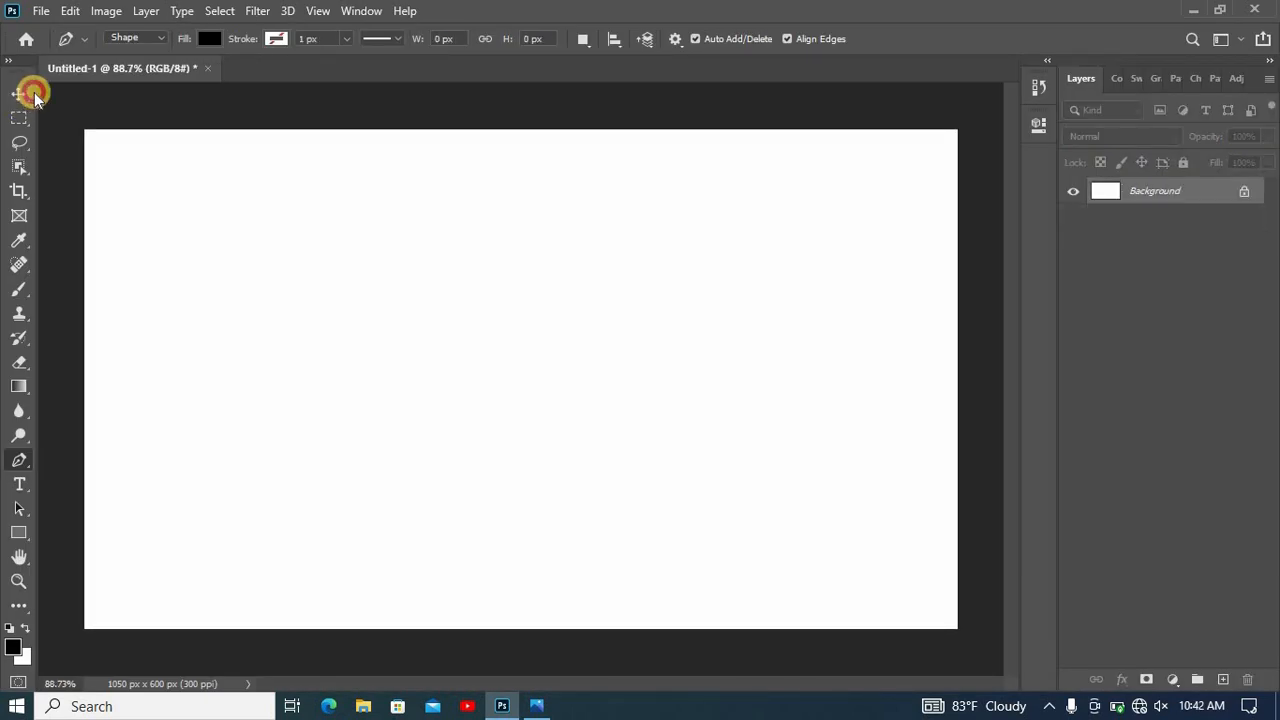
- Draw a closed black Pen shape, about 1925 by 1163 px, around the card's upper-left area, curving from the bottom edge to the right edge
{"action": "left_click", "coordinate": [30, 463]}
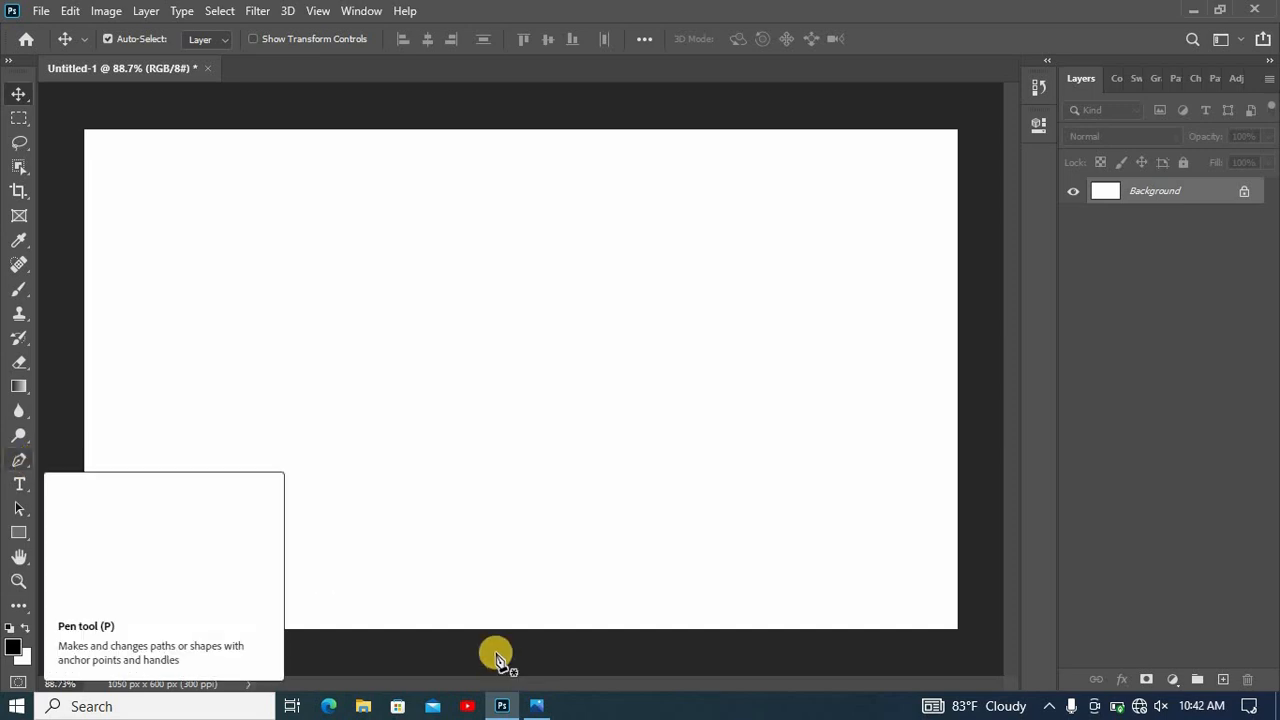
{"action": "left_click", "coordinate": [447, 629]}
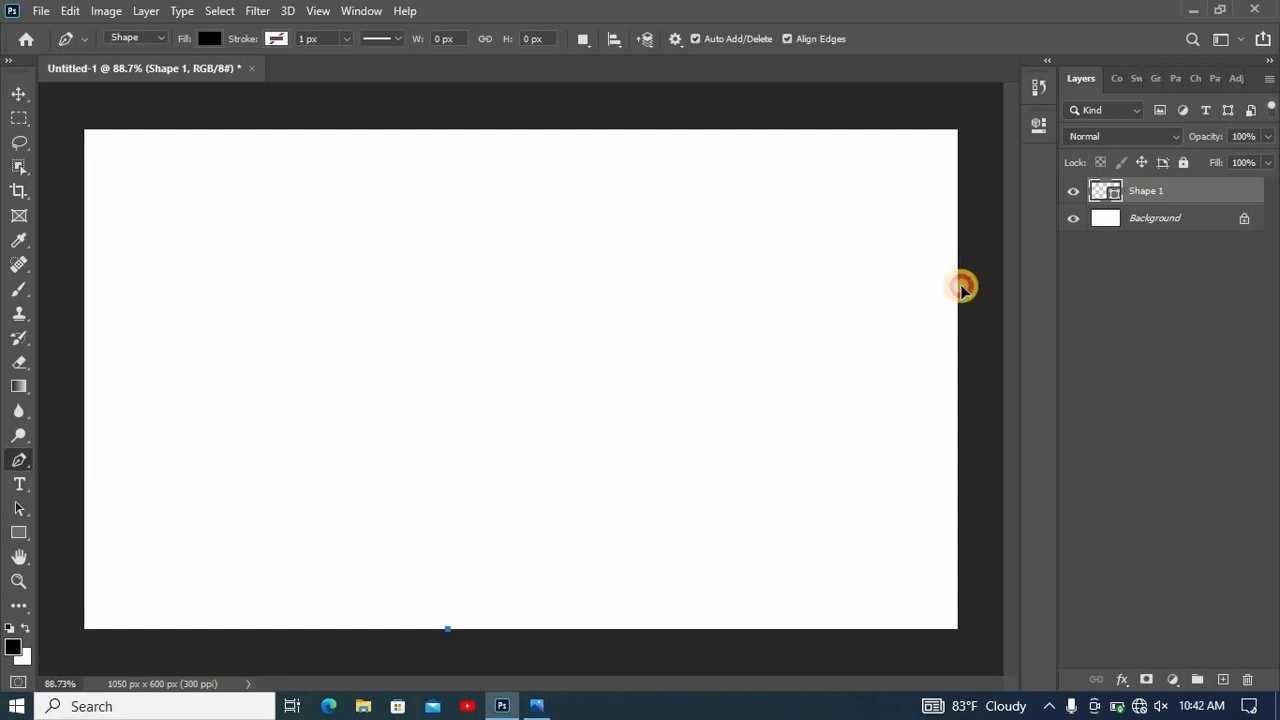
{"action": "left_click_drag", "start_coordinate": [960, 286], "coordinate": [981, 381]}
{"action": "scroll", "coordinate": [960, 294], "scroll_direction": "down", "scroll_amount": 6}
{"action": "scroll", "coordinate": [860, 388], "scroll_direction": "down", "scroll_amount": 3}
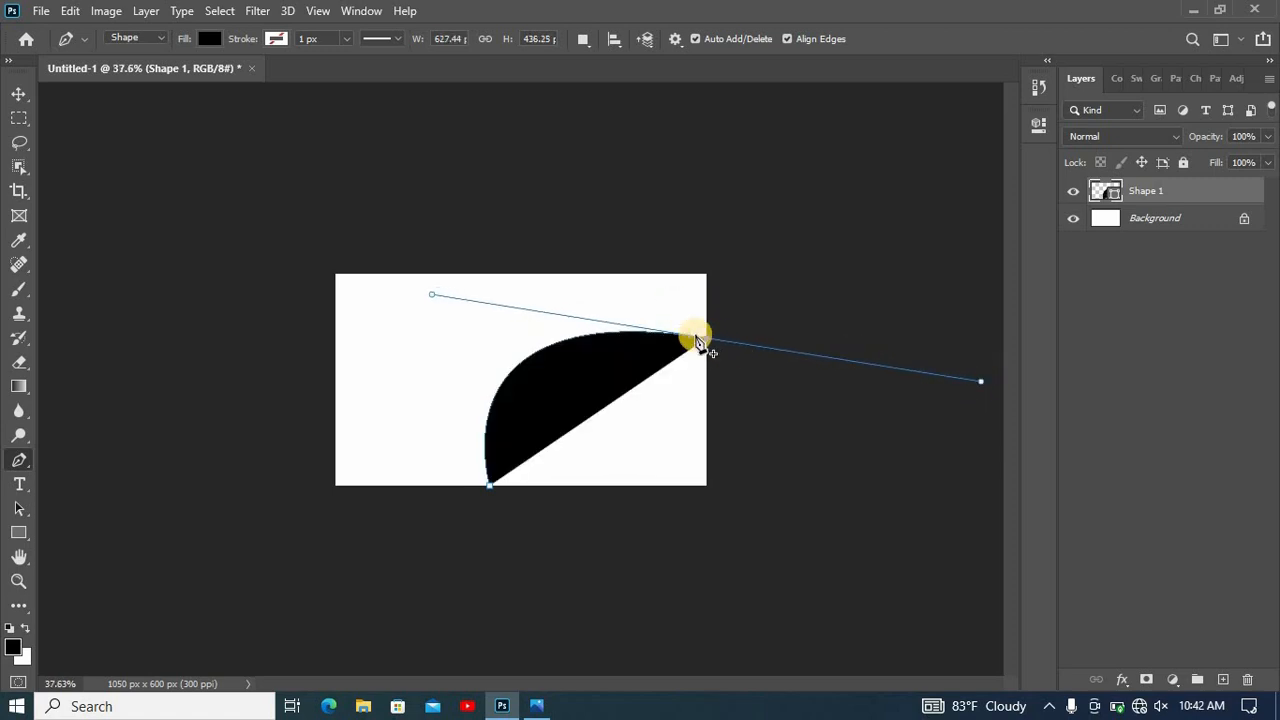
{"action": "left_click", "coordinate": [880, 258]}
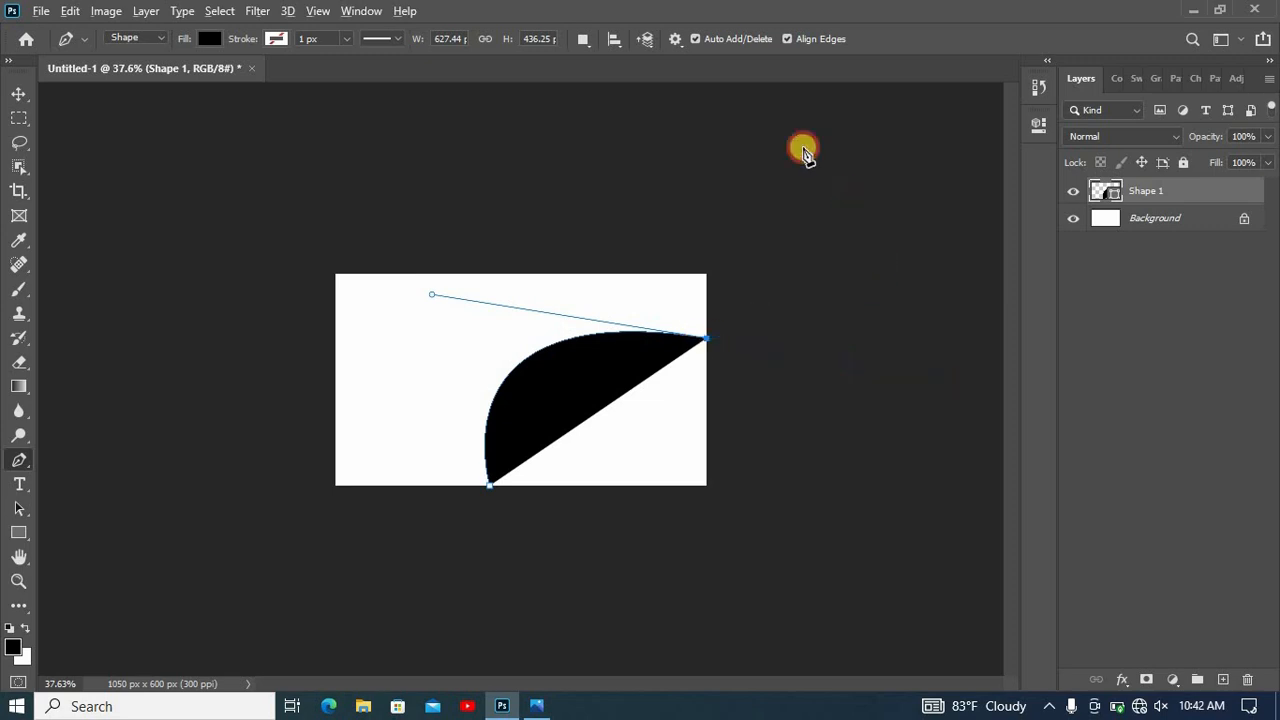
{"action": "left_click", "coordinate": [788, 145]}
{"action": "left_click", "coordinate": [233, 167]}
{"action": "left_click", "coordinate": [200, 556]}
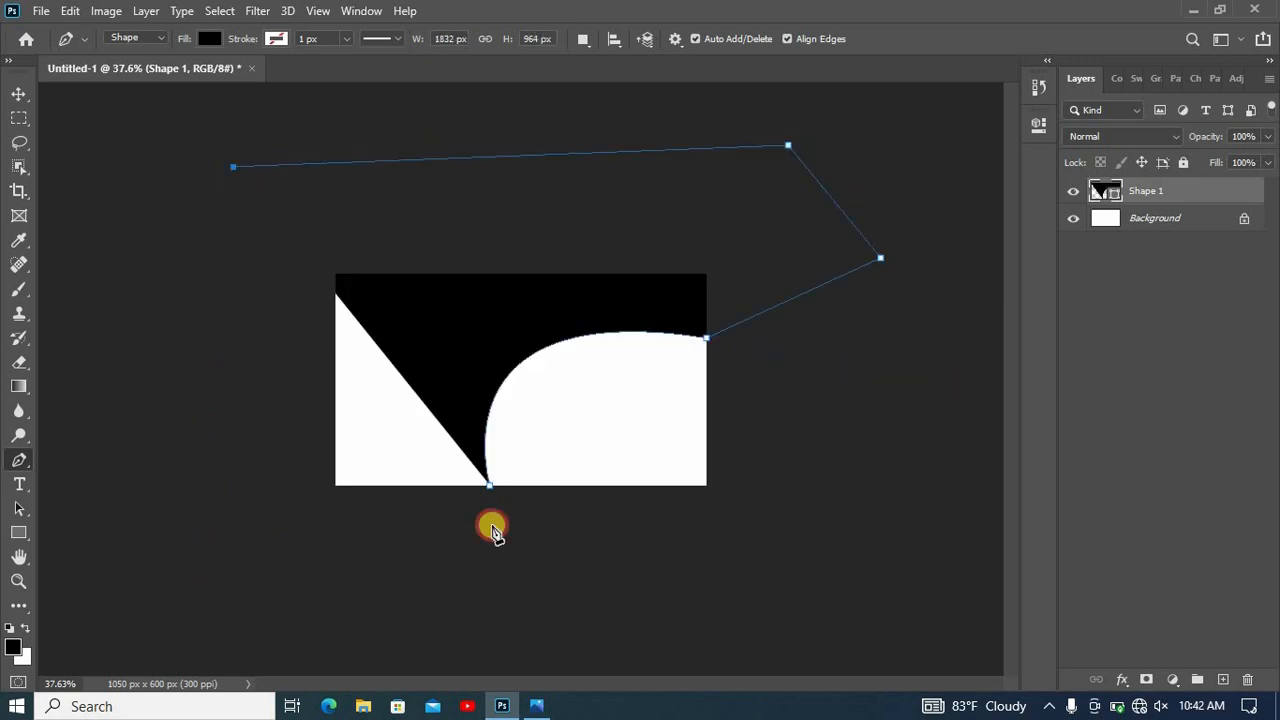
{"action": "left_click", "coordinate": [490, 487]}
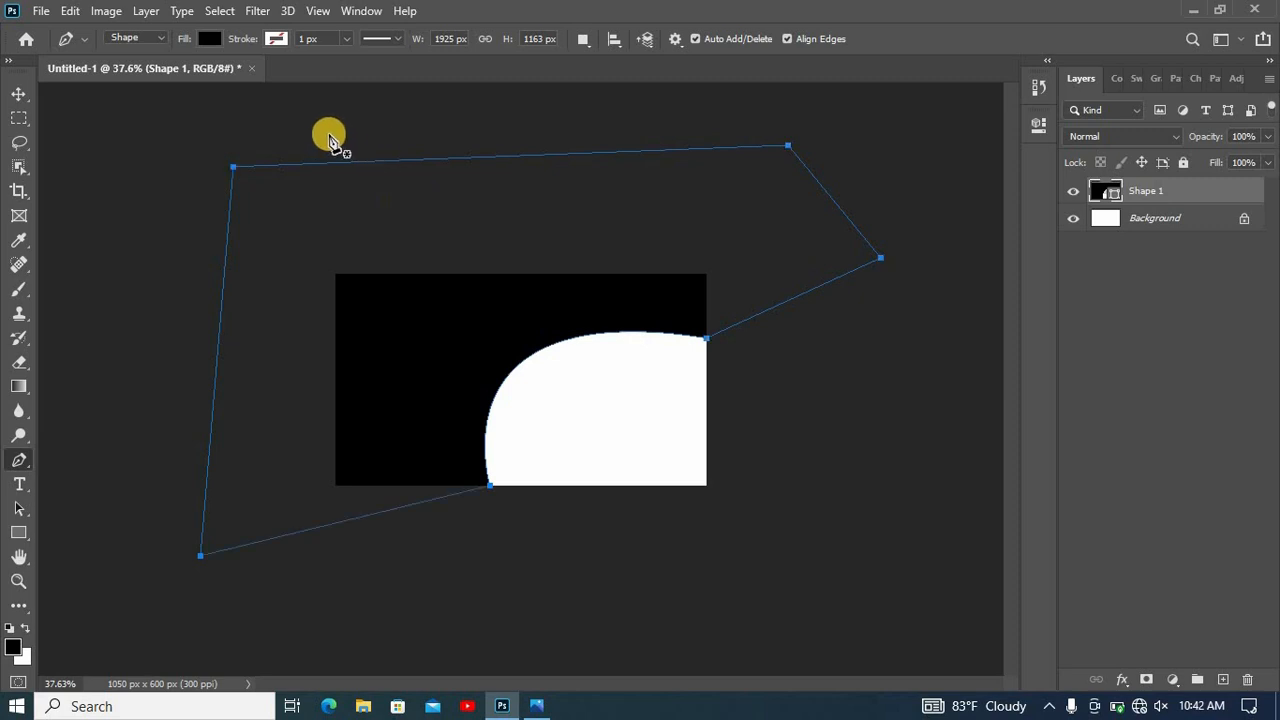
{"action": "left_click", "coordinate": [21, 97]}
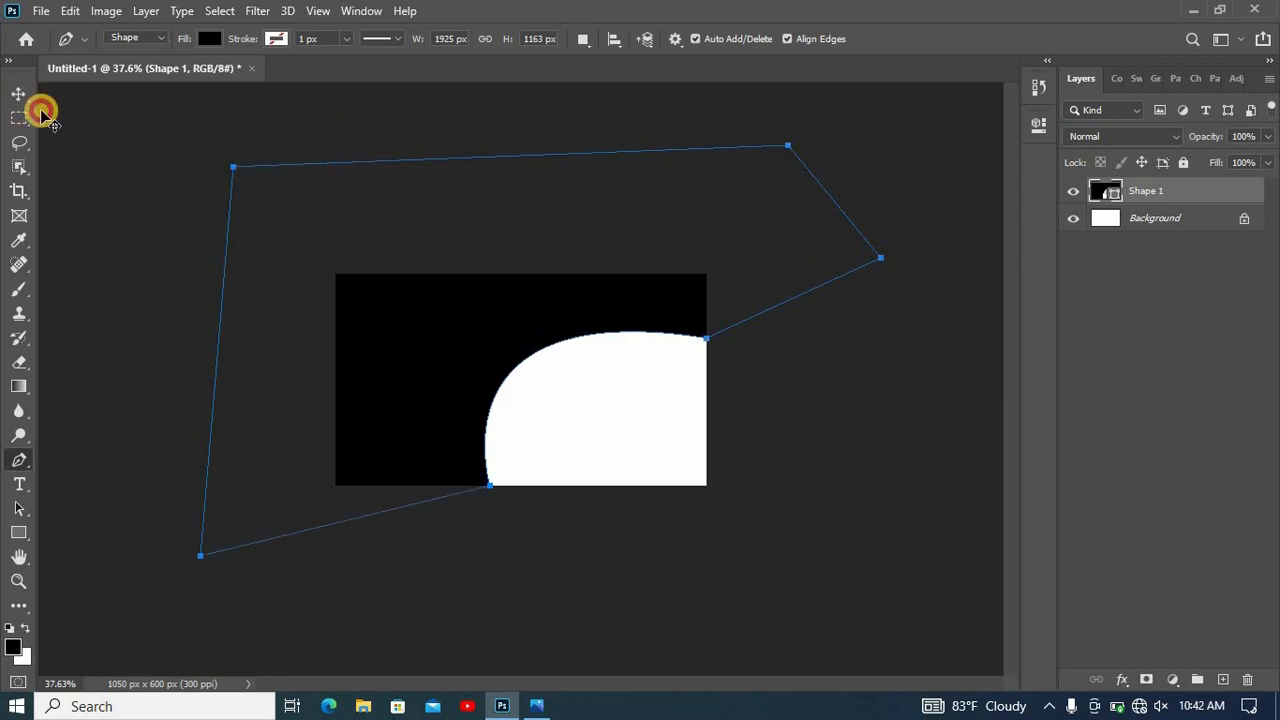
{"action": "left_click", "coordinate": [534, 322]}
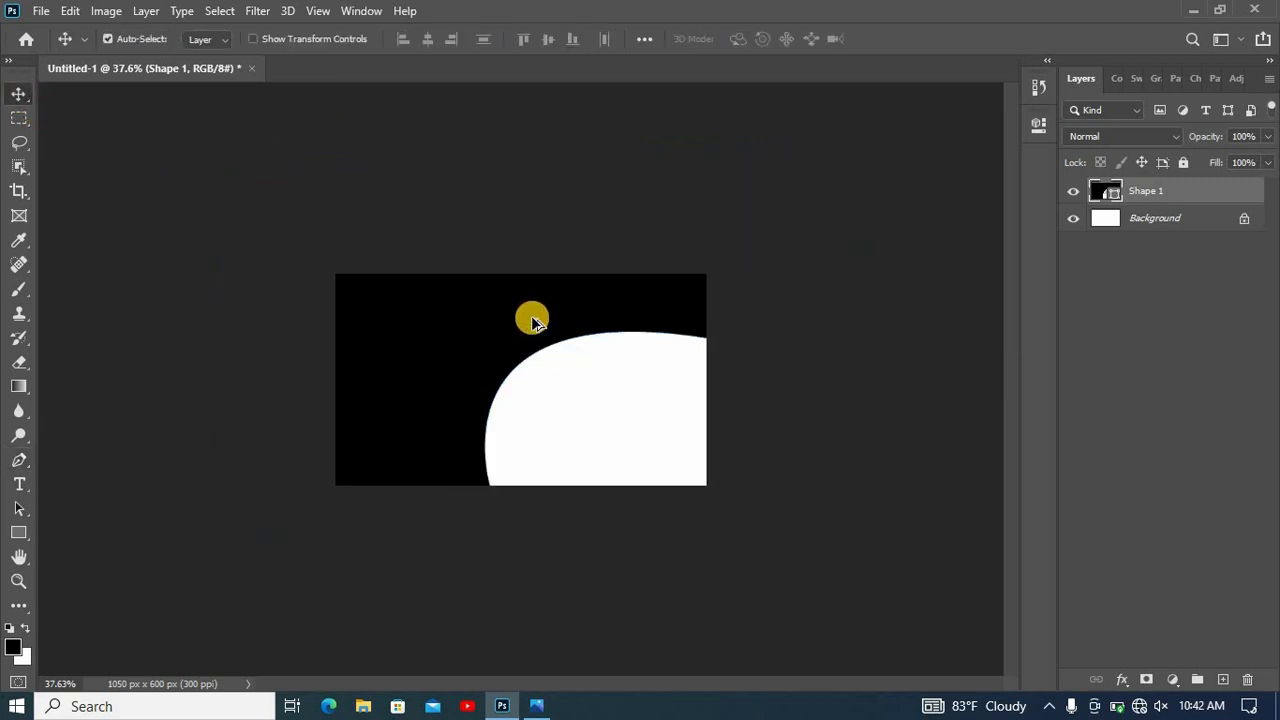
- Show the transform controls, stretch the black shape downward to 109% height, and shift it up about 3 px
{"action": "key", "text": "ctrl+plus"}
{"action": "key", "text": "ctrl+plus"}
{"action": "left_click", "coordinate": [355, 40]}
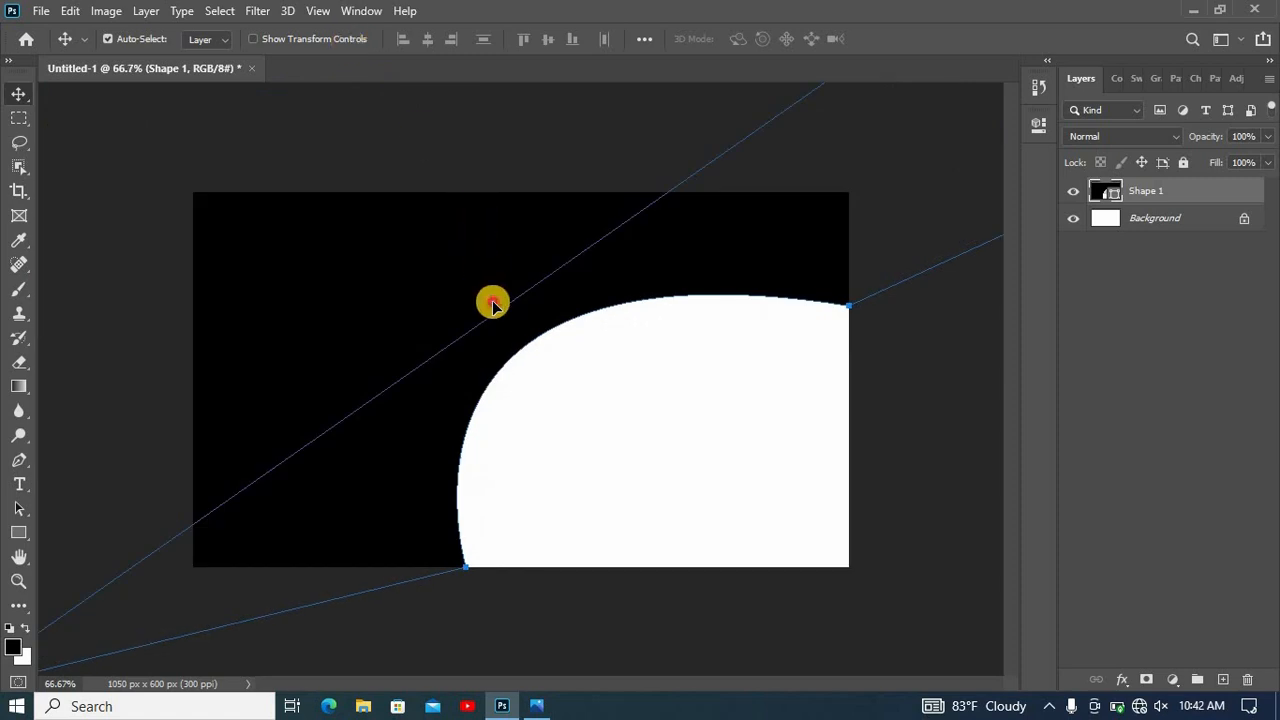
{"action": "scroll", "coordinate": [542, 247], "scroll_direction": "down", "scroll_amount": 5}
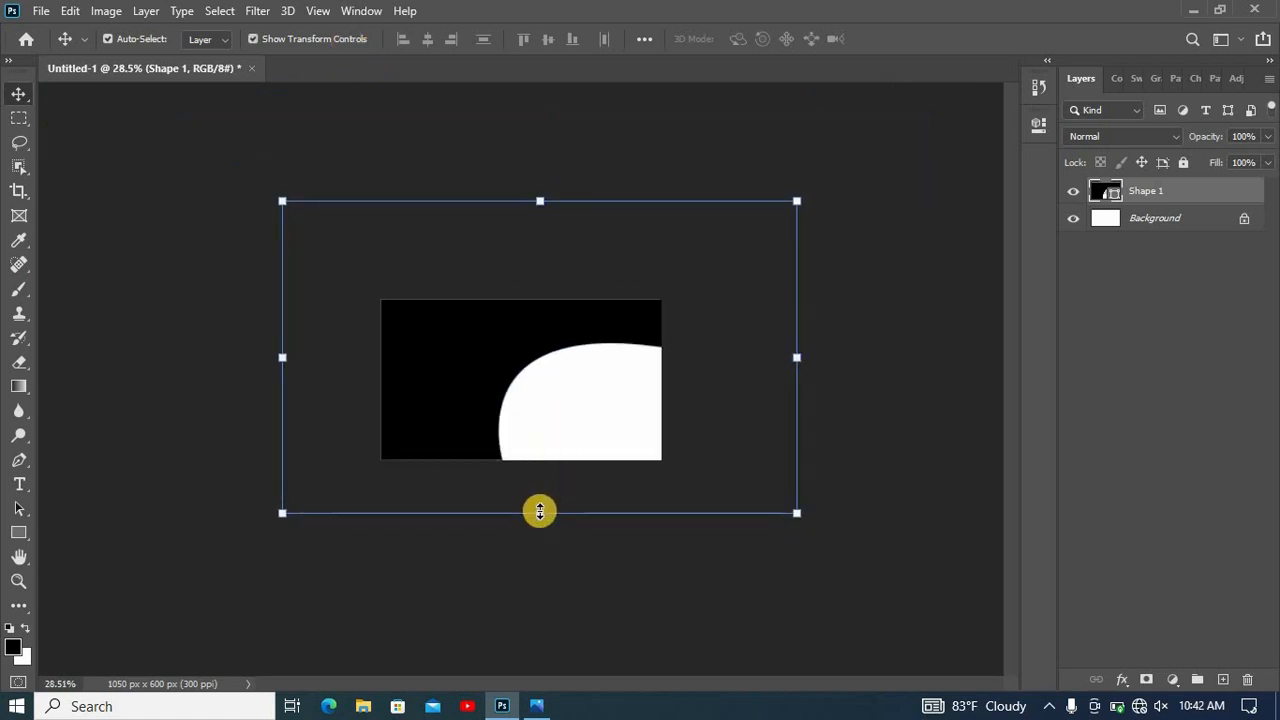
{"action": "left_click_drag", "start_coordinate": [543, 539], "coordinate": [543, 540]}
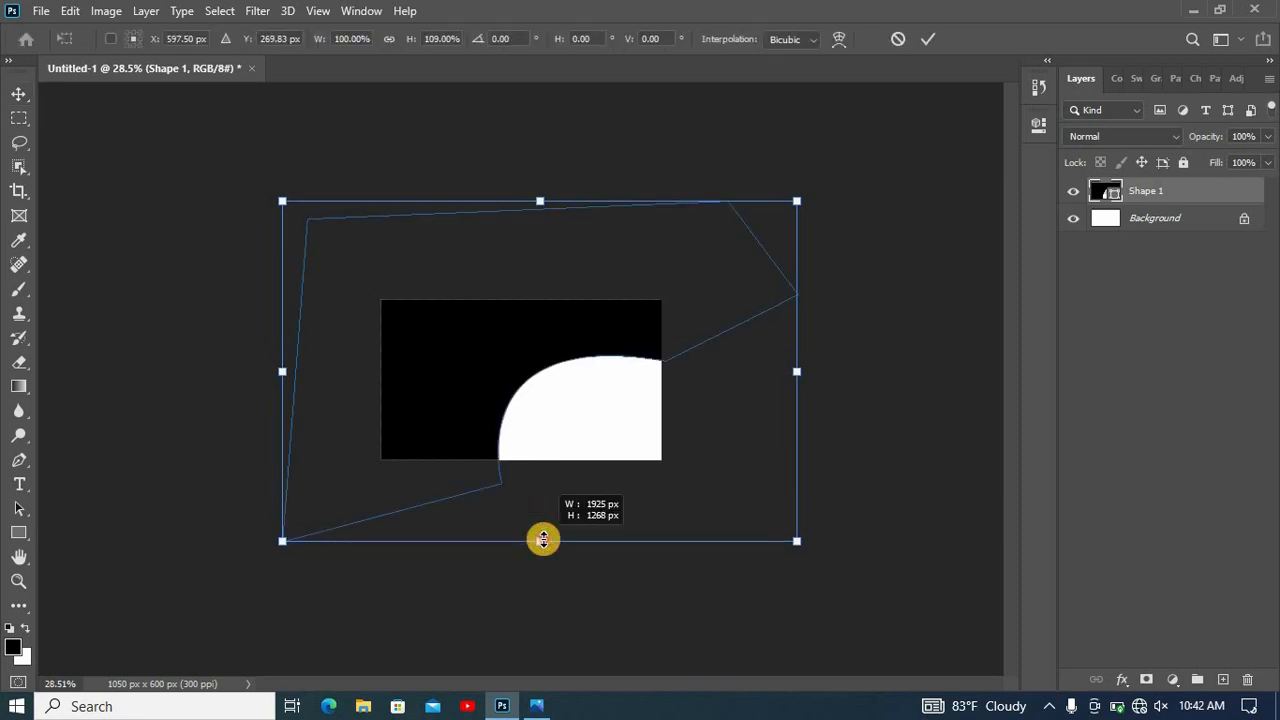
{"action": "left_click_drag", "start_coordinate": [519, 381], "coordinate": [519, 379]}
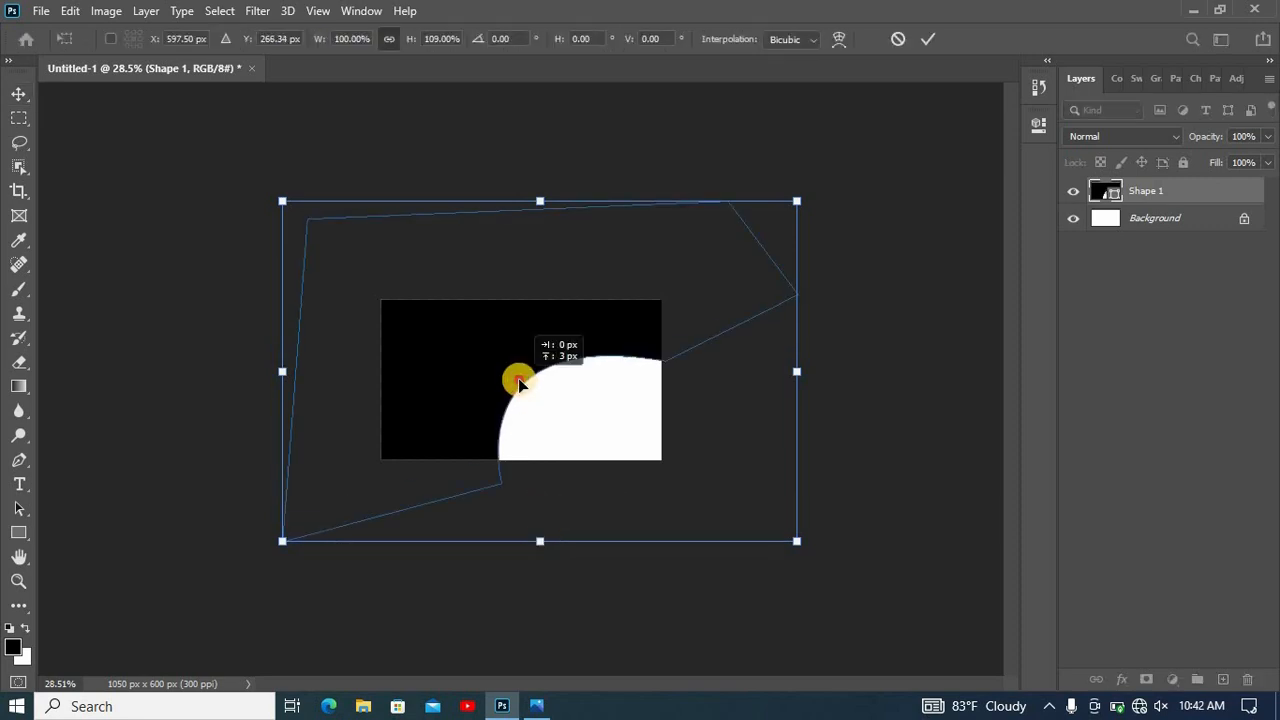
{"action": "left_click", "coordinate": [928, 40]}
{"action": "left_click", "coordinate": [833, 258]}
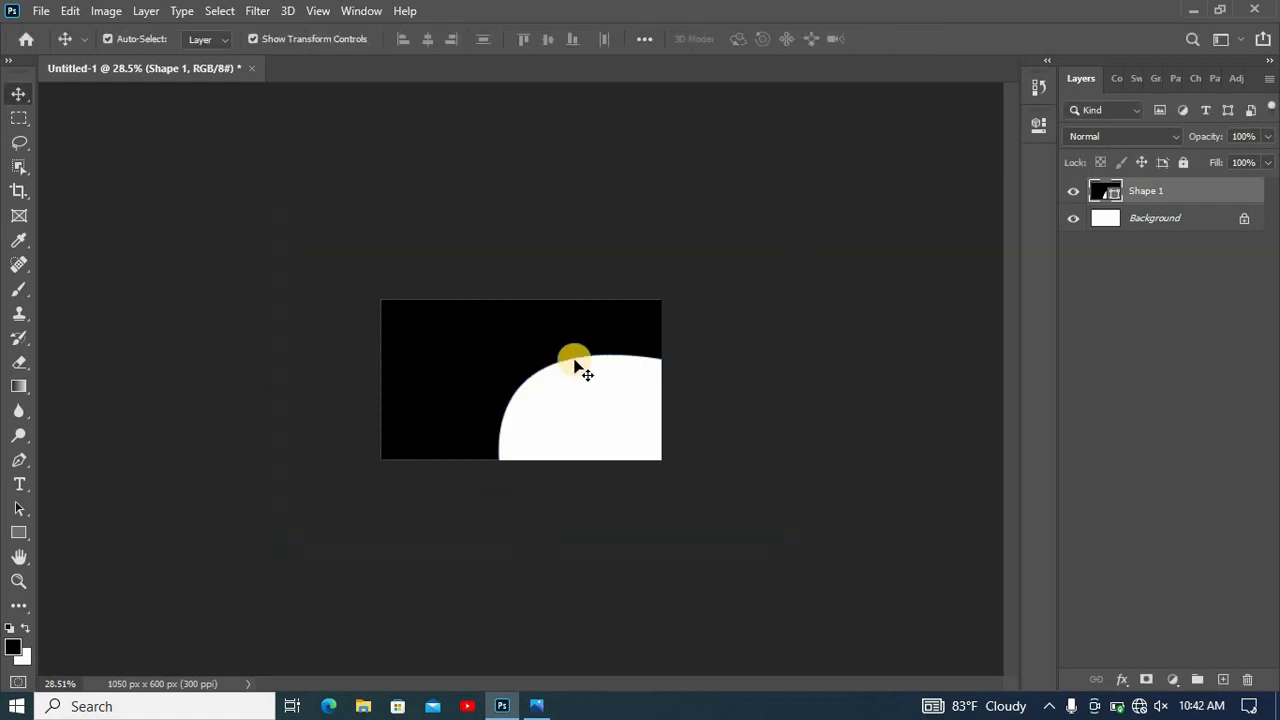
- Draw a closed wavy Pen shape, about 1325 by 496 px, across the card's top from the right edge to the top-left corner
{"action": "scroll", "coordinate": [577, 360], "scroll_direction": "up", "scroll_amount": 6}
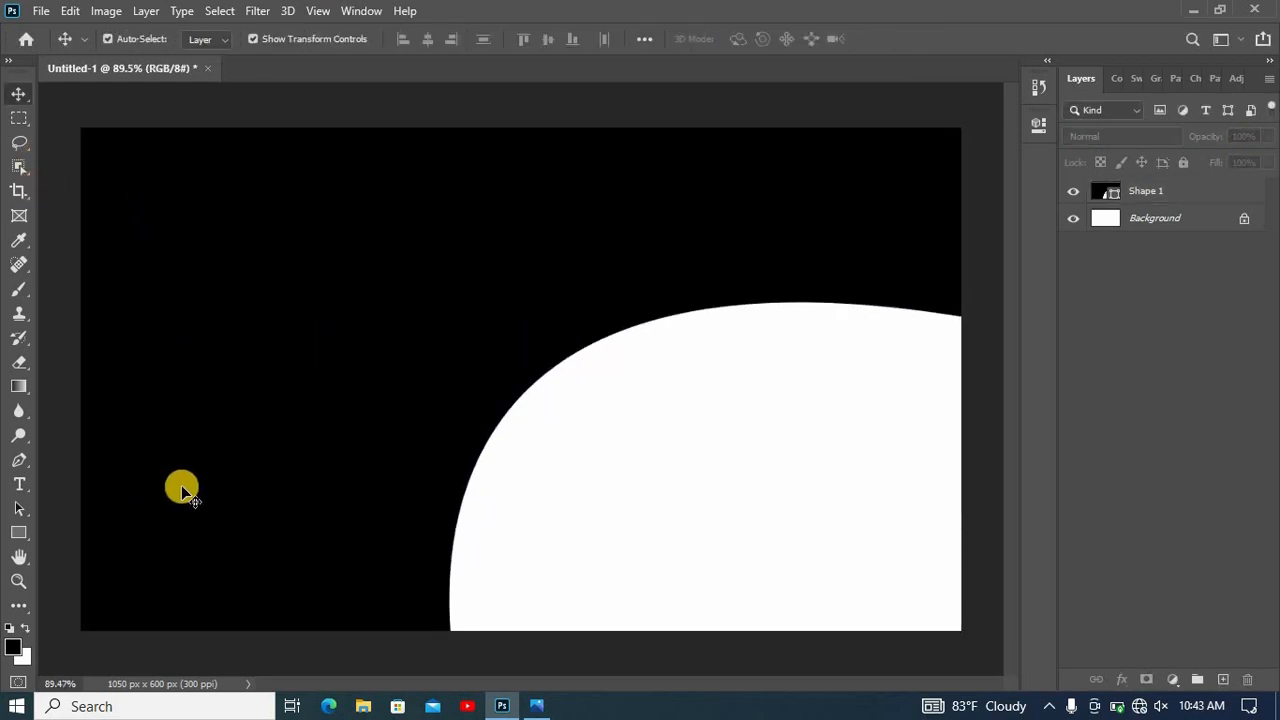
{"action": "key", "text": "p"}
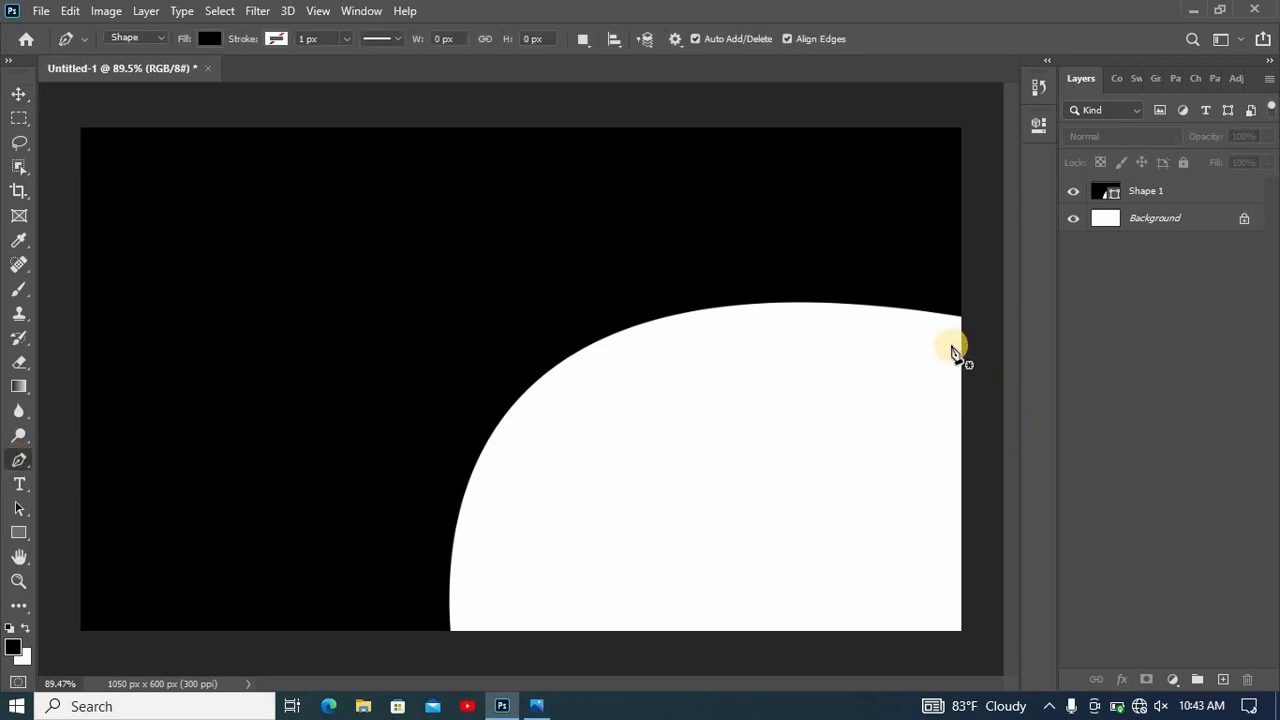
{"action": "left_click", "coordinate": [961, 344]}
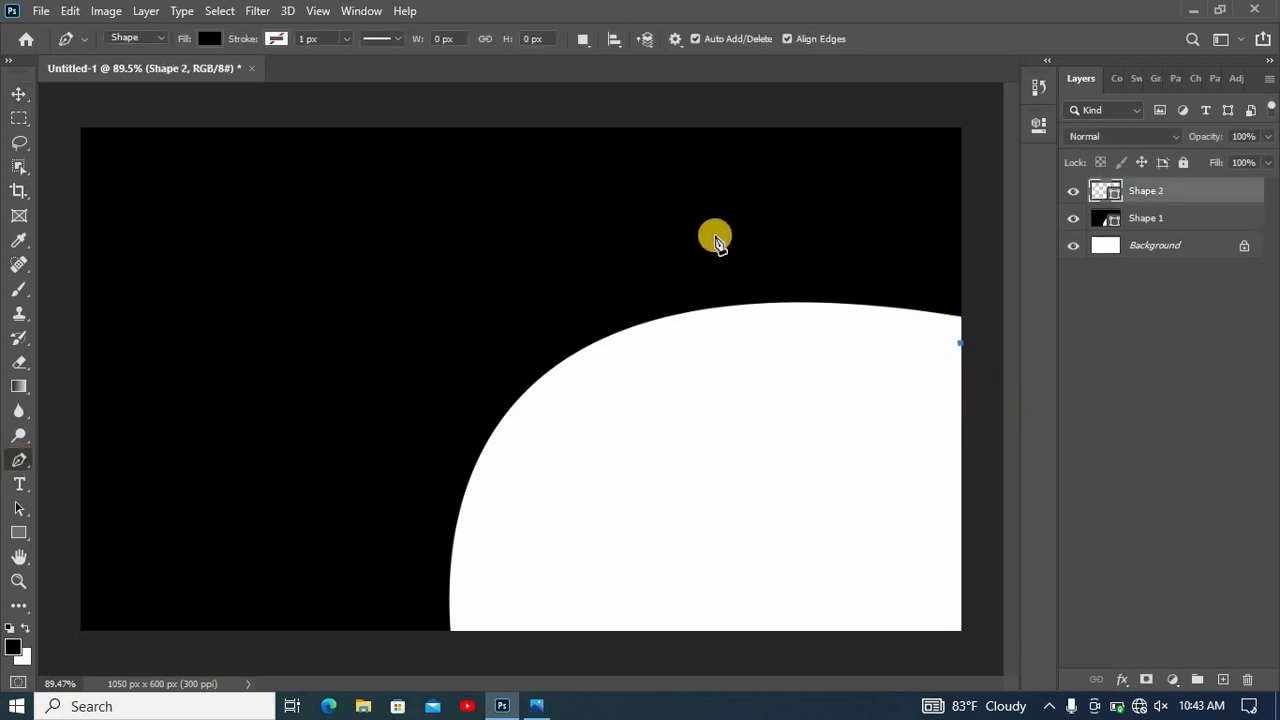
{"action": "left_click_drag", "start_coordinate": [712, 250], "coordinate": [522, 253]}
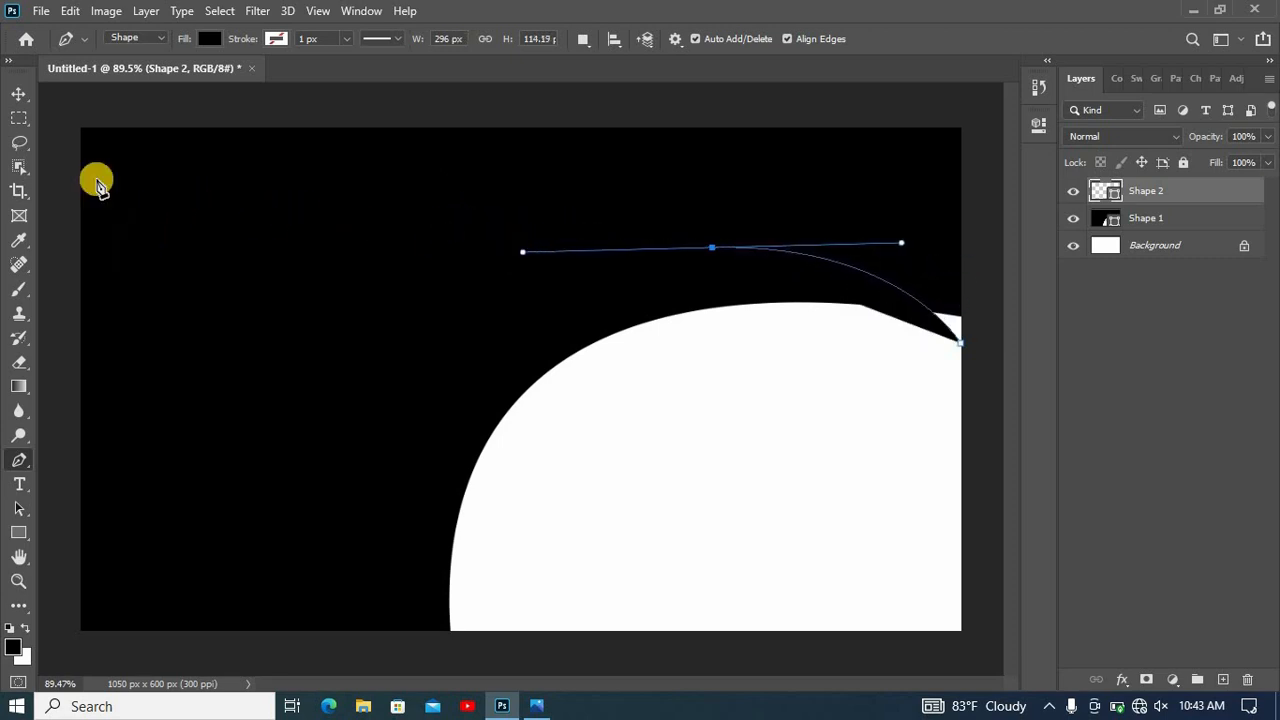
{"action": "left_click_drag", "start_coordinate": [84, 131], "coordinate": [273, 98]}
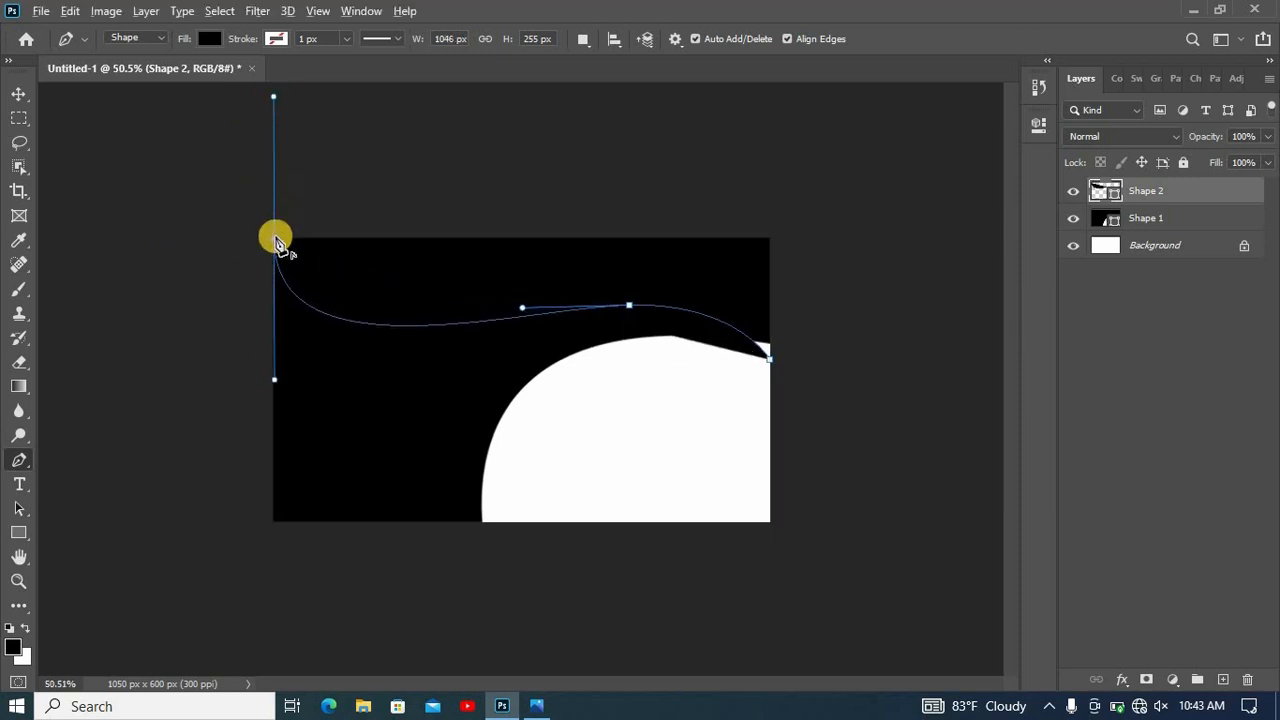
{"action": "left_click", "coordinate": [267, 124]}
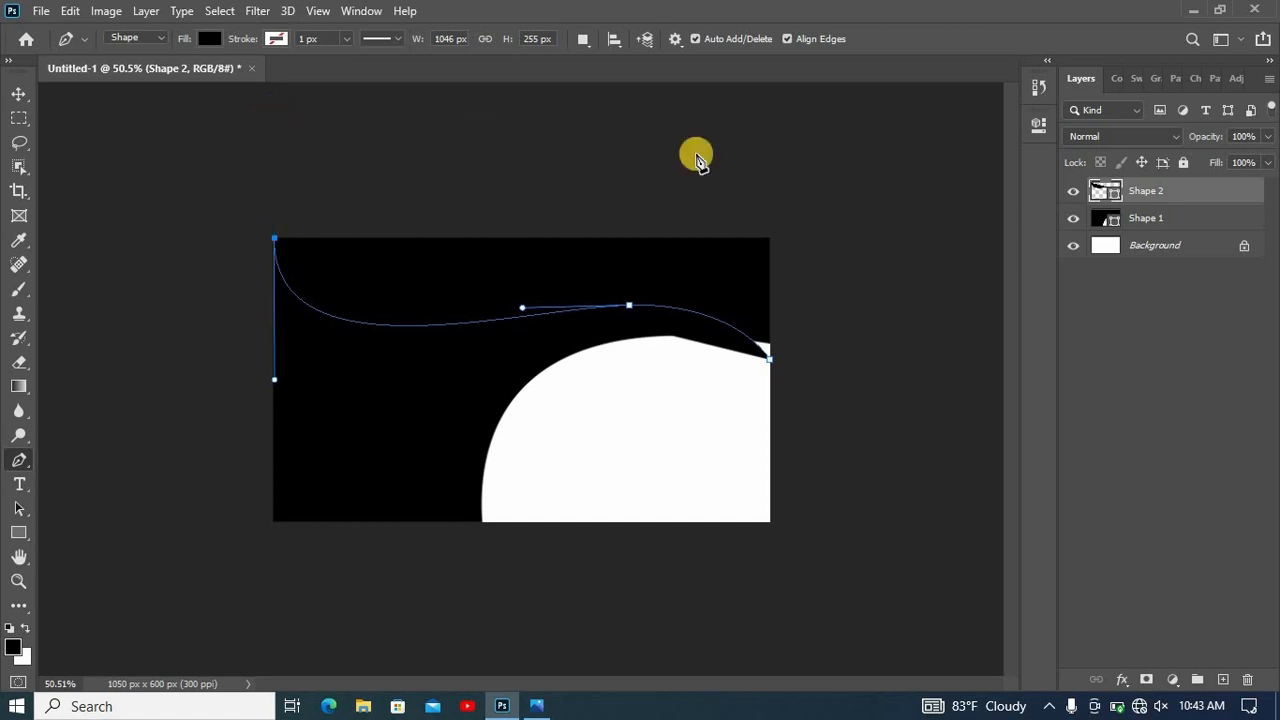
{"action": "left_click", "coordinate": [895, 184]}
{"action": "left_click", "coordinate": [891, 322]}
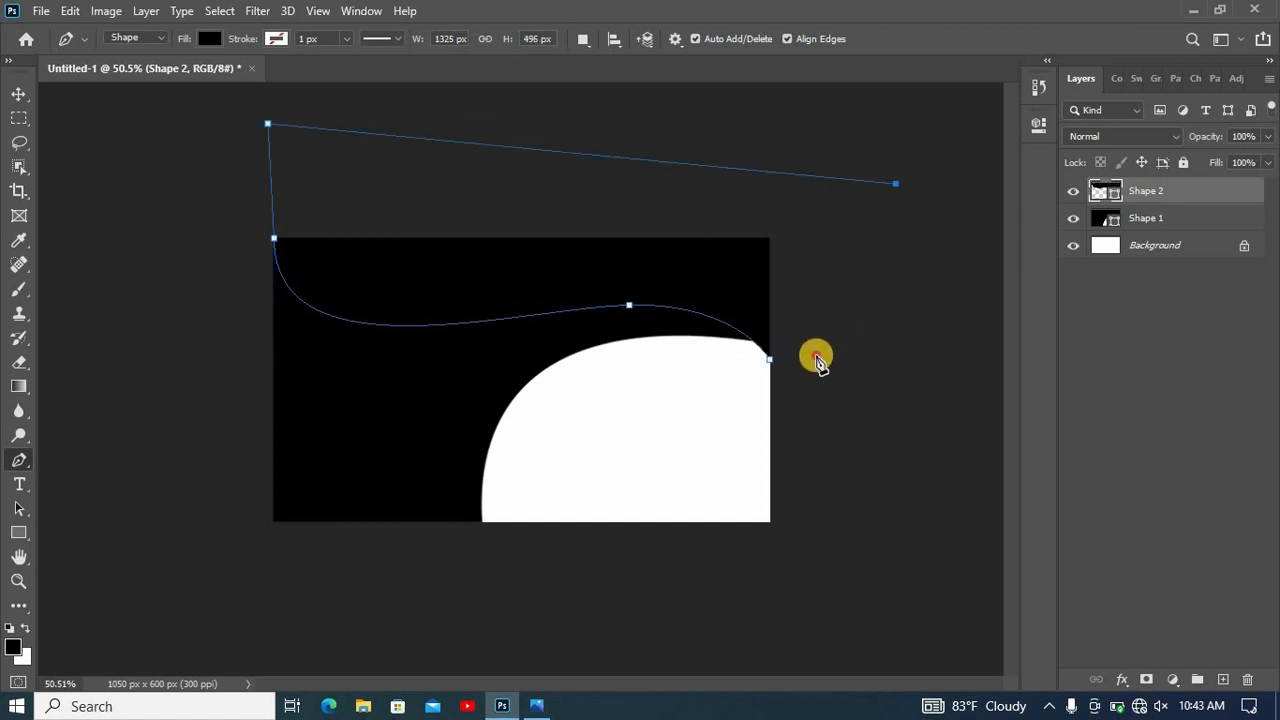
{"action": "left_click", "coordinate": [770, 359]}
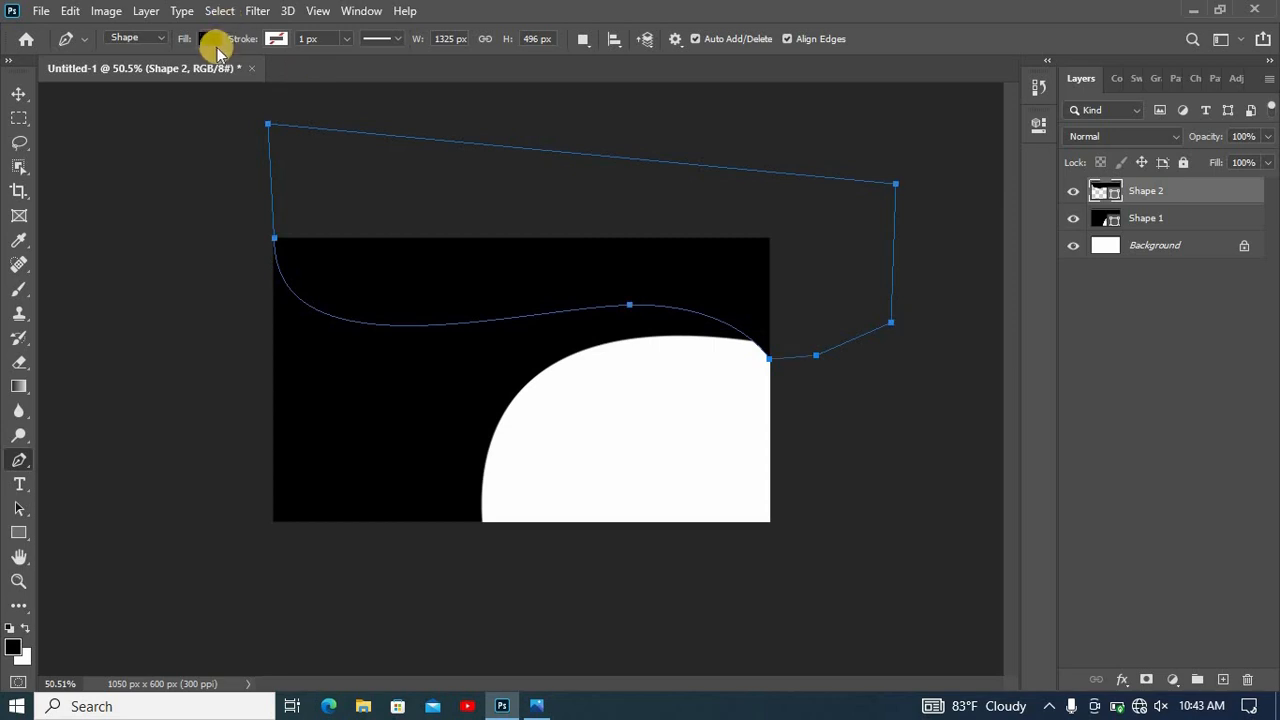
- Change the fill of the wavy top shape to red, #ff0000
{"action": "key", "text": "v"}
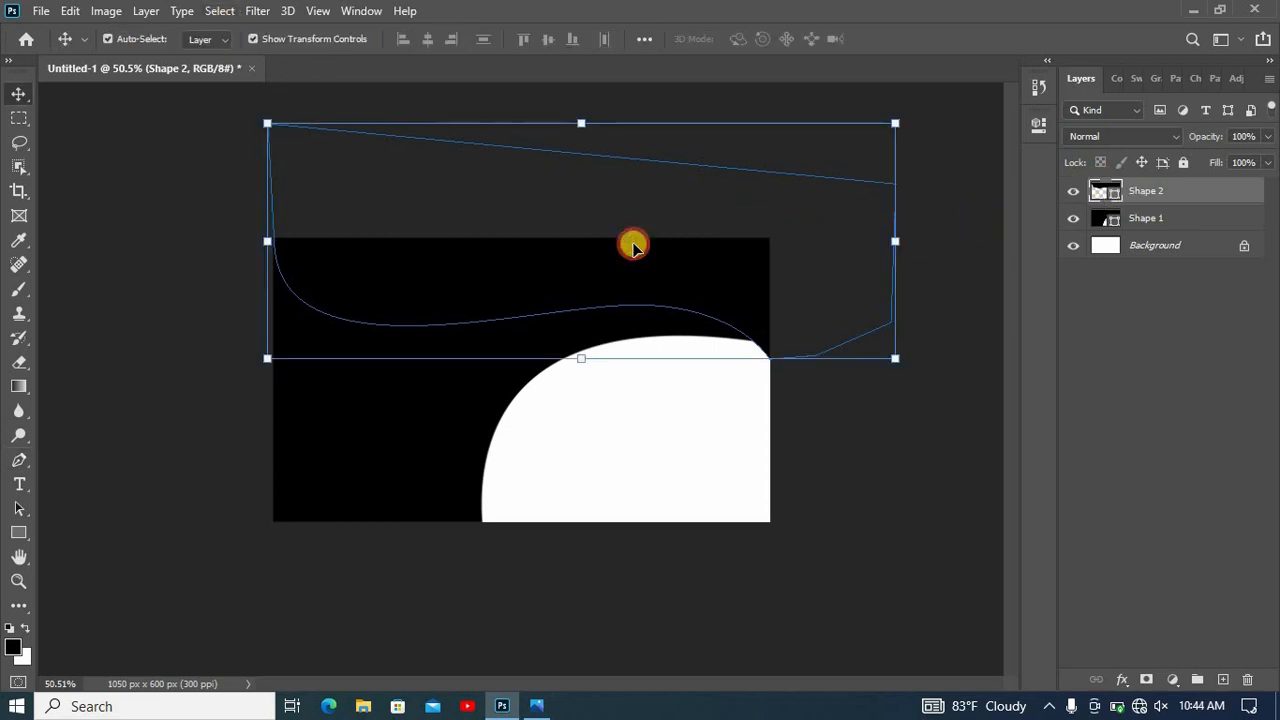
{"action": "left_click", "coordinate": [1108, 194]}
{"action": "double_click", "coordinate": [1107, 194]}
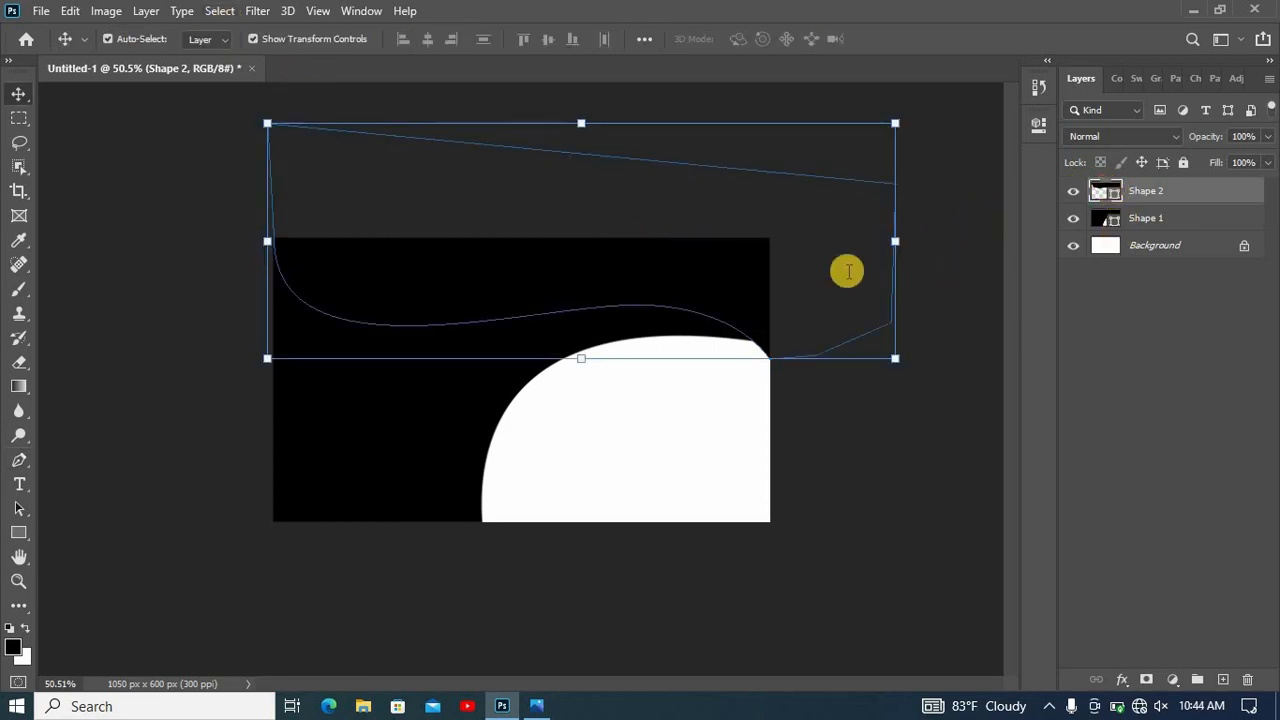
{"action": "type", "text": "ae0505"}
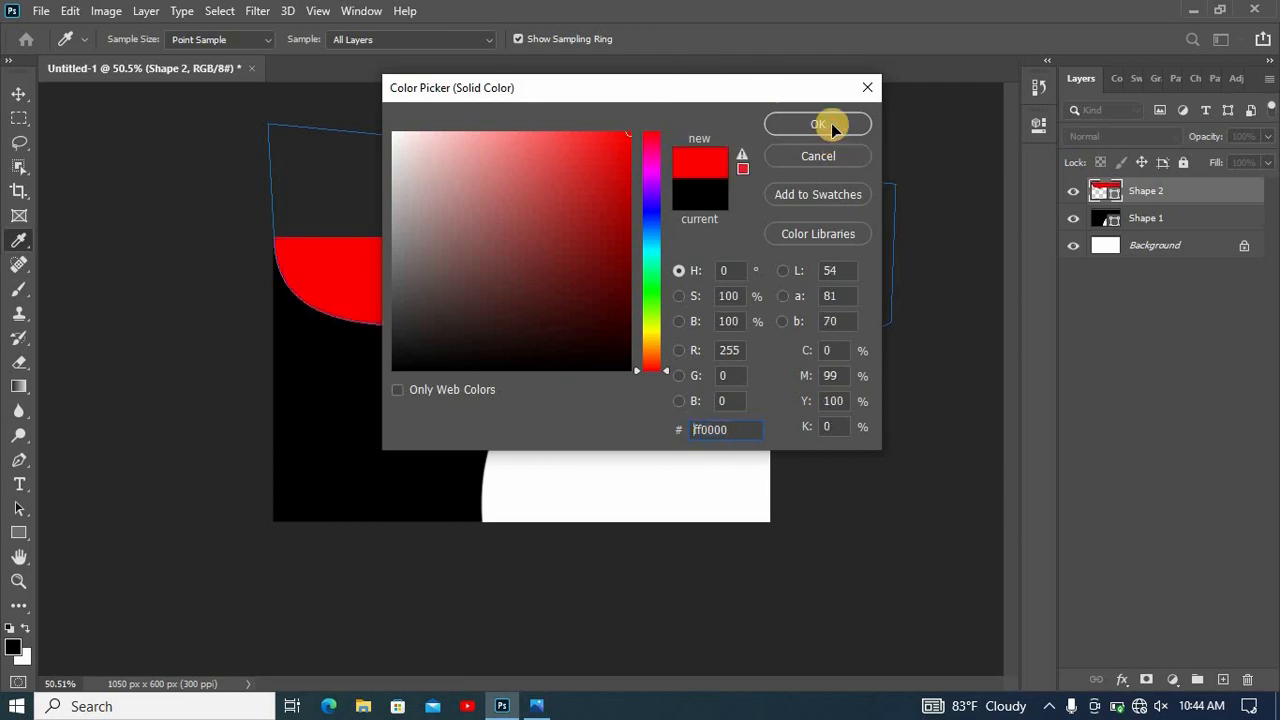
{"action": "left_click", "coordinate": [831, 125]}
{"action": "left_click", "coordinate": [854, 262]}
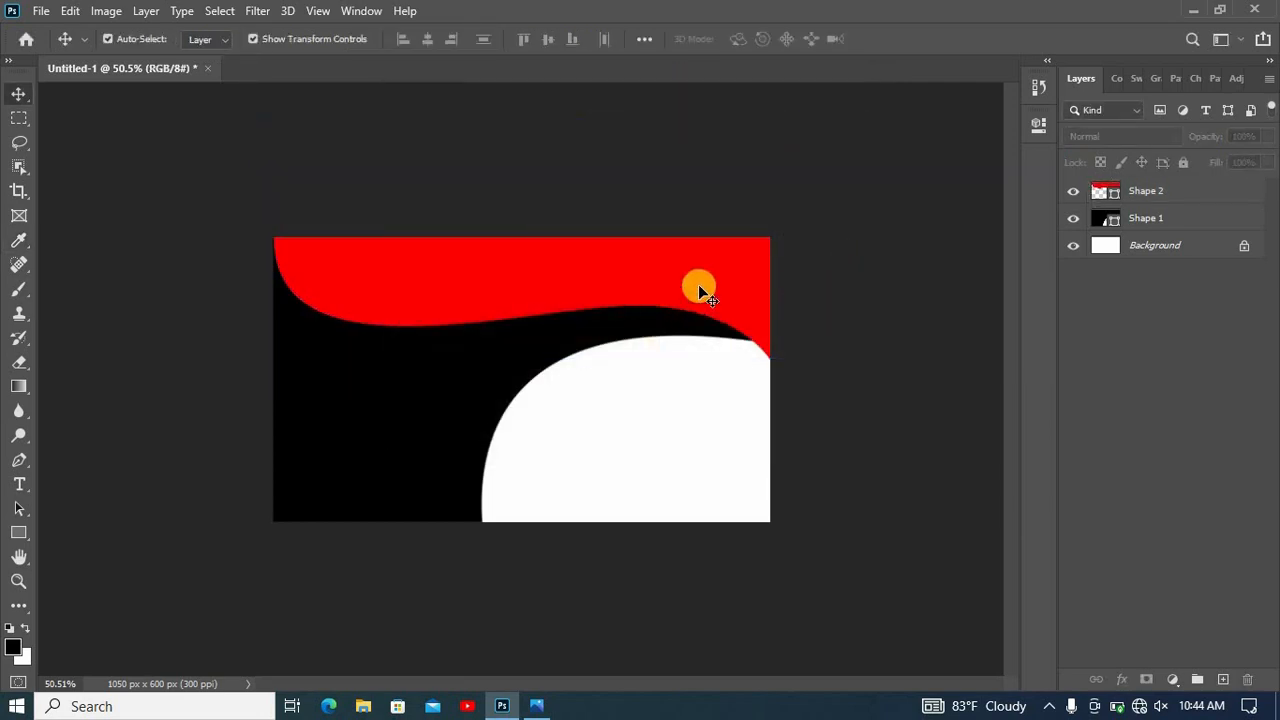
{"action": "left_click", "coordinate": [699, 289]}
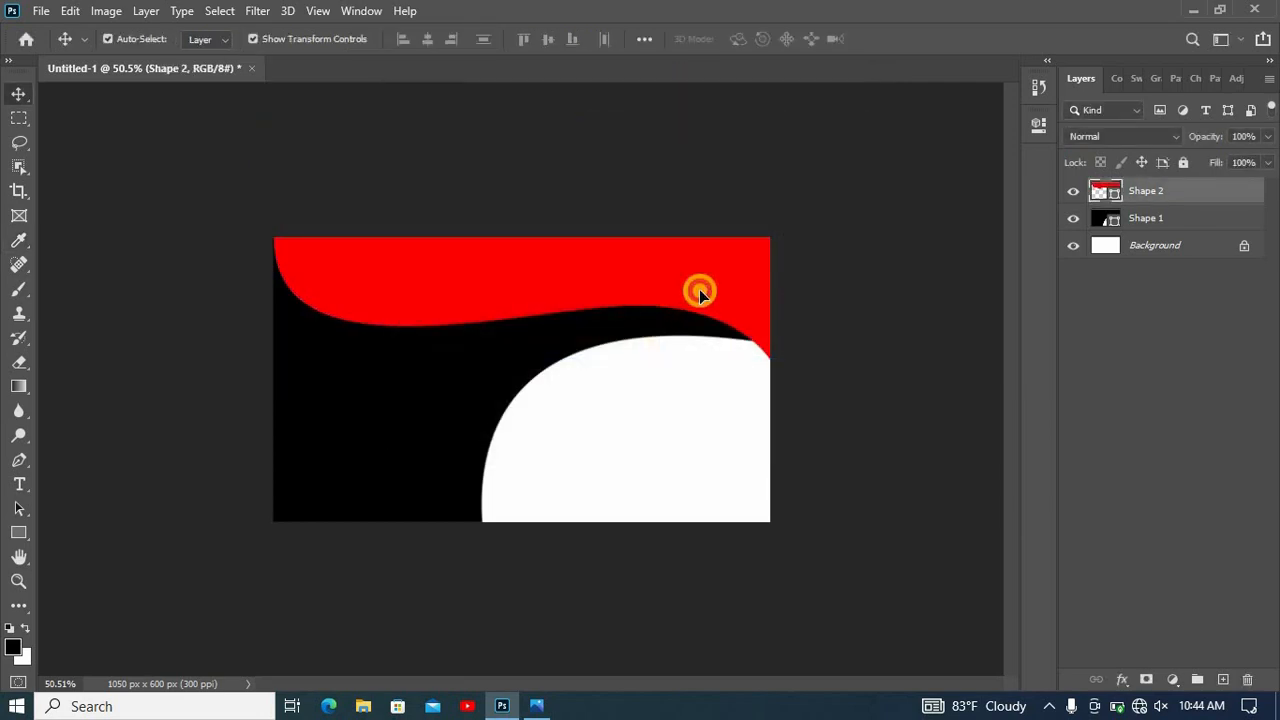
- Move the wavy red top shape down slightly and stretch it to 103.23% height, about 1325 by 512 px
{"action": "left_click_drag", "start_coordinate": [699, 289], "coordinate": [730, 304]}
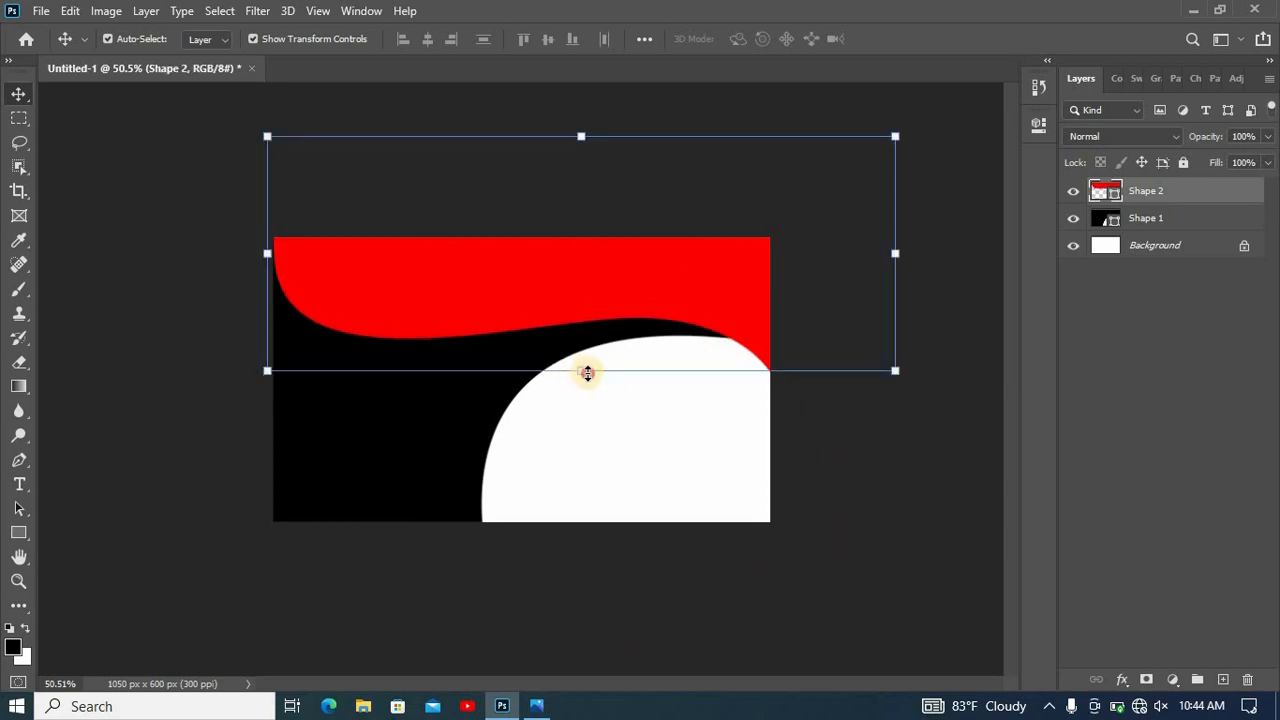
{"action": "left_click_drag", "start_coordinate": [587, 376], "coordinate": [588, 384]}
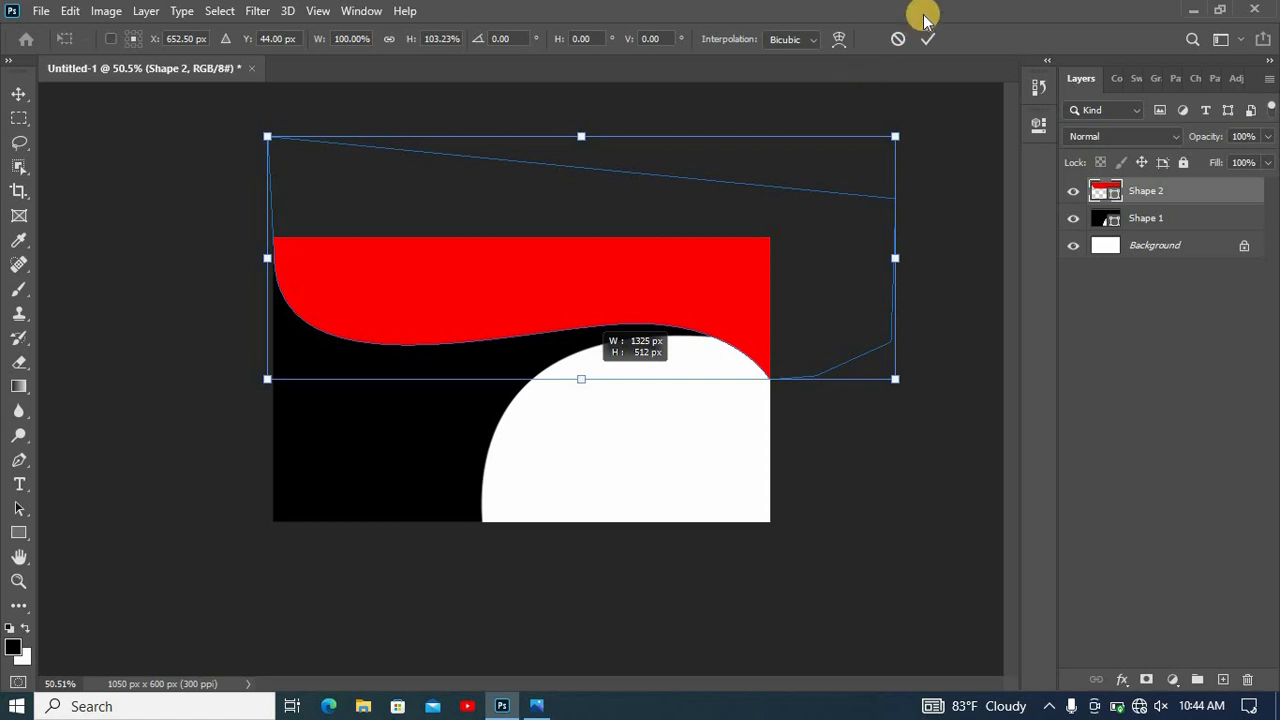
{"action": "left_click", "coordinate": [948, 103]}
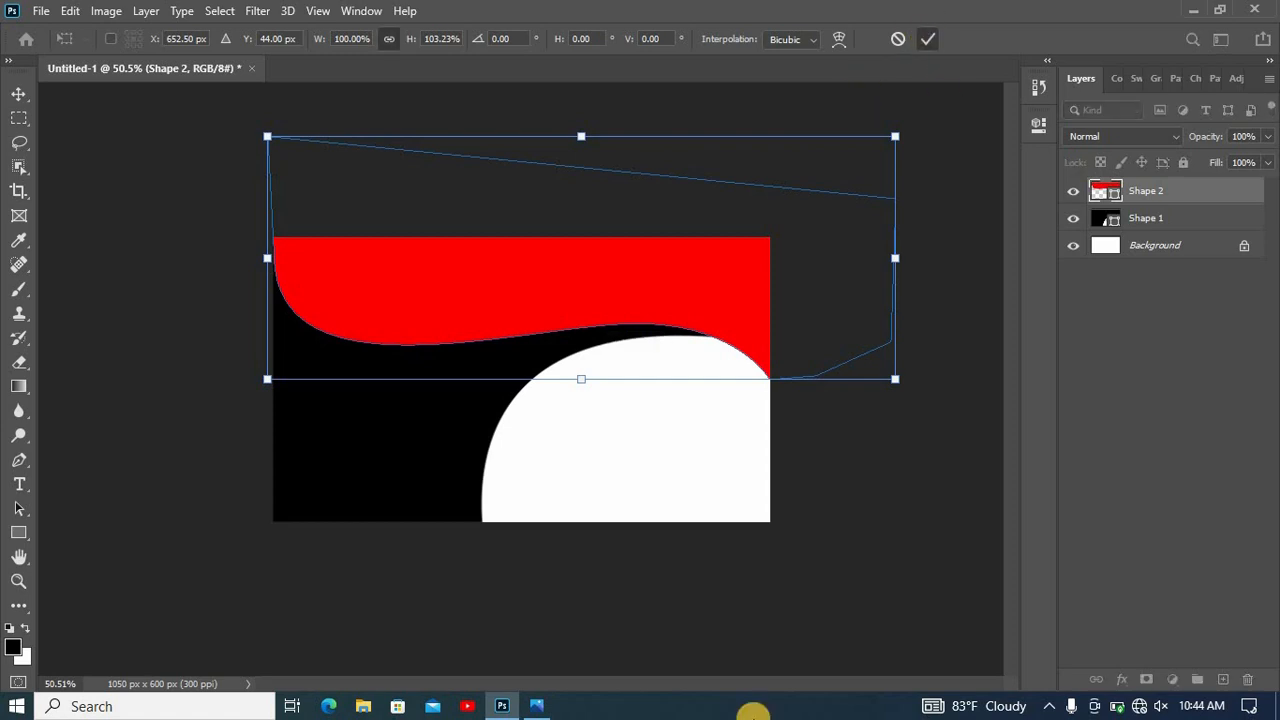
- Draw a closed black crescent Pen shape, about 570 by 455 px, inside the red shape's upper-left curve, tapering toward the card's middle
{"action": "left_click", "coordinate": [20, 458]}
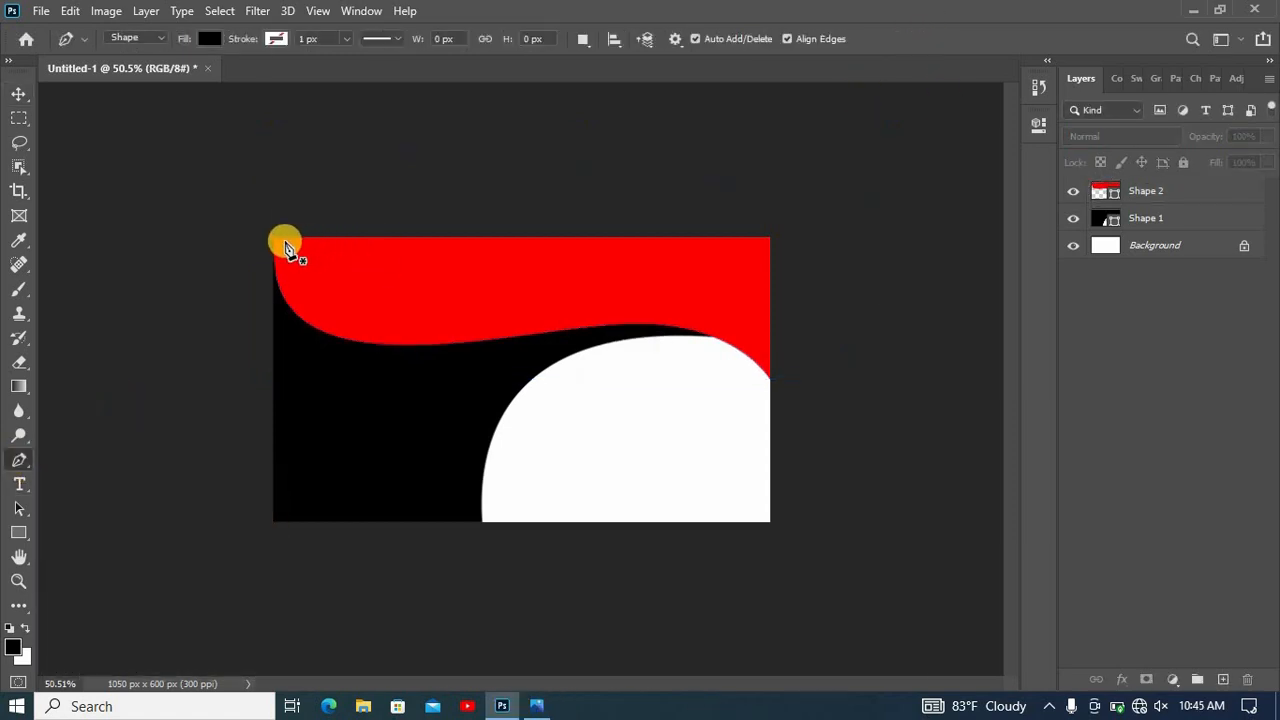
{"action": "left_click", "coordinate": [285, 239]}
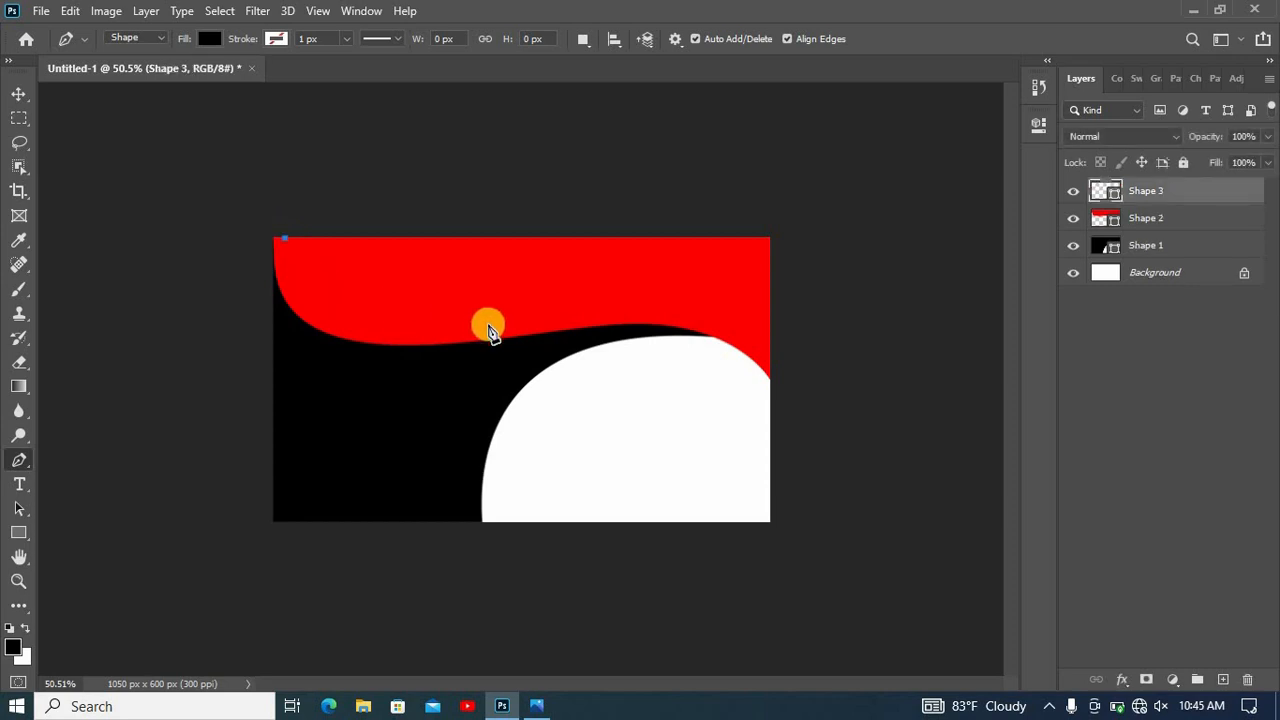
{"action": "left_click_drag", "start_coordinate": [510, 330], "coordinate": [790, 277]}
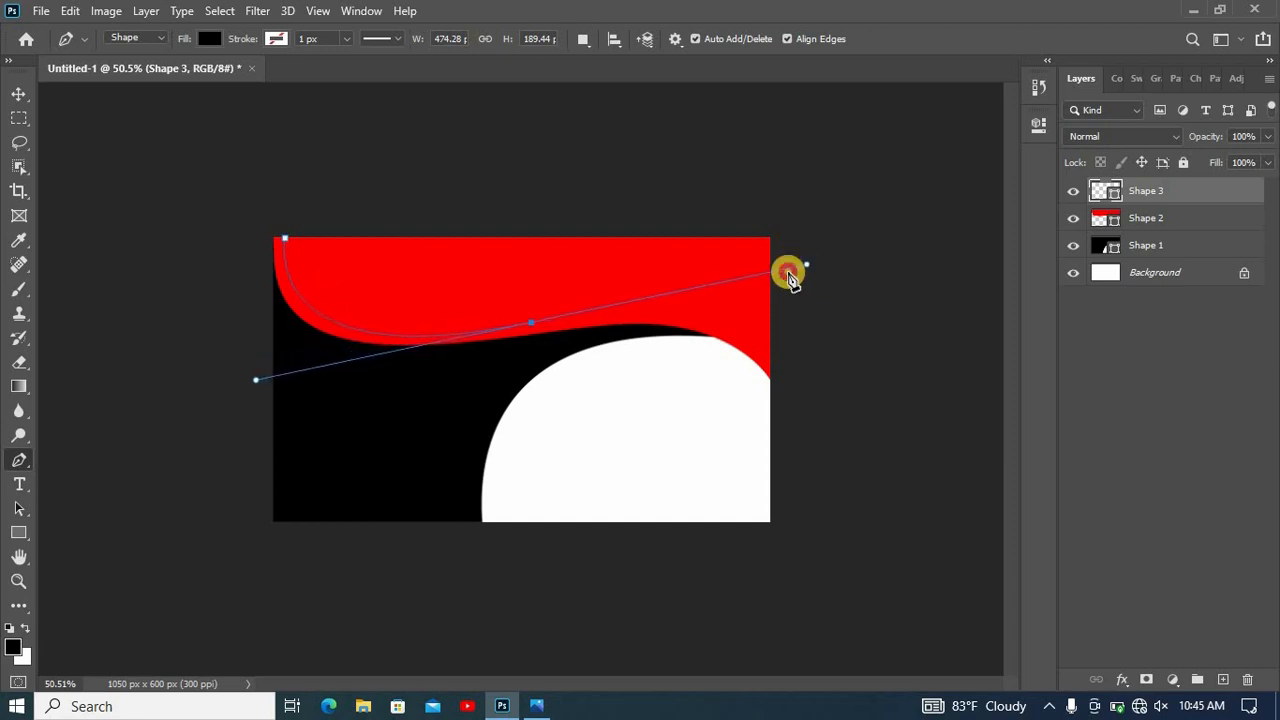
{"action": "left_click", "coordinate": [531, 325], "text": "alt"}
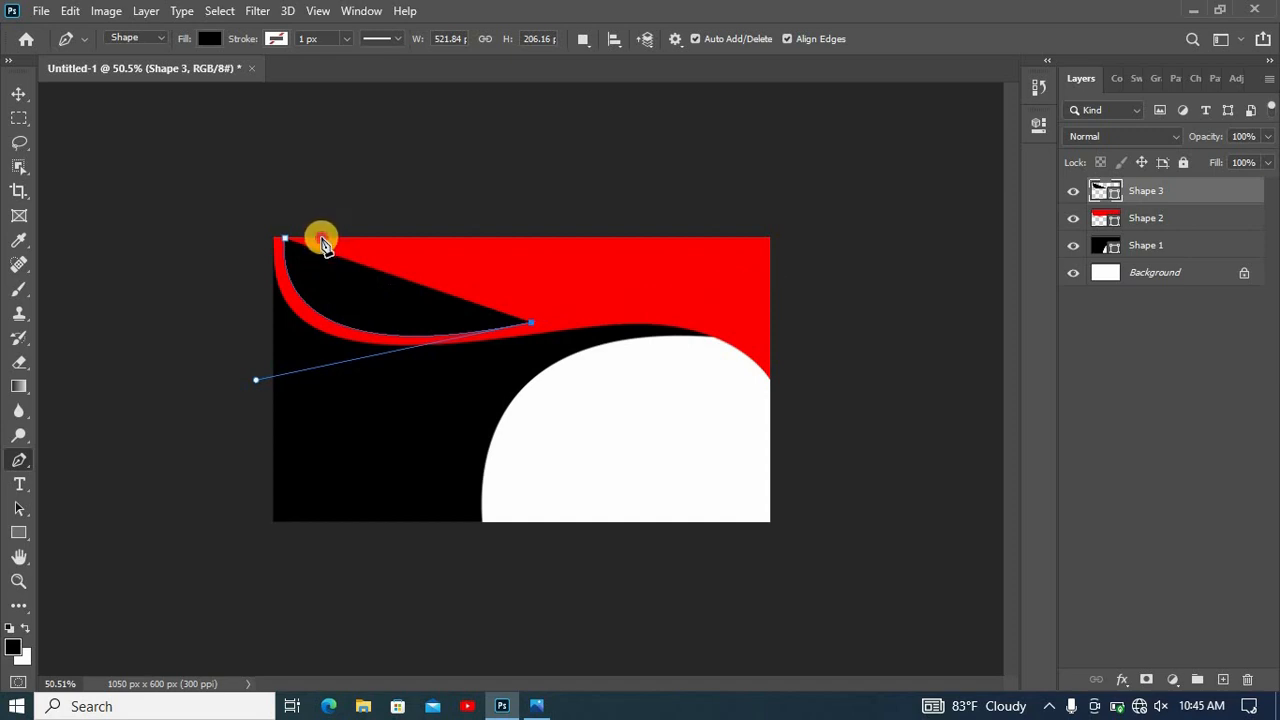
{"action": "left_click_drag", "start_coordinate": [321, 239], "coordinate": [361, 106]}
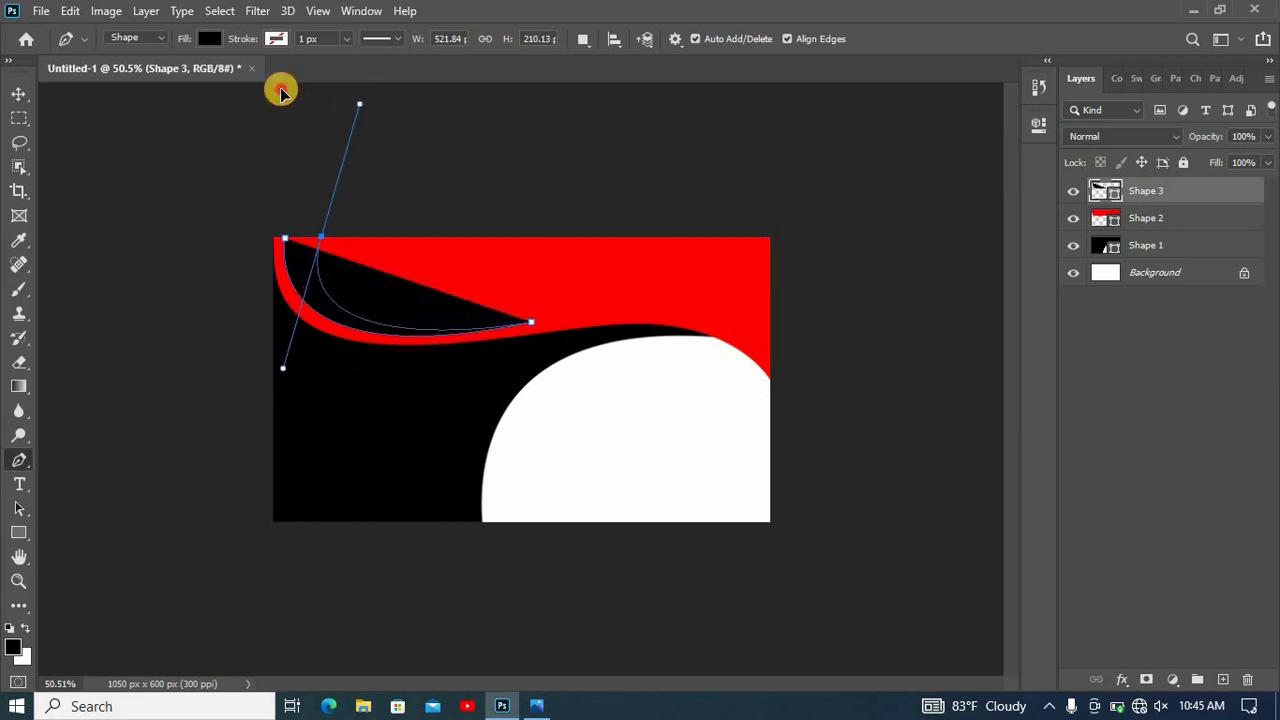
{"action": "left_click_drag", "start_coordinate": [281, 92], "coordinate": [312, 116]}
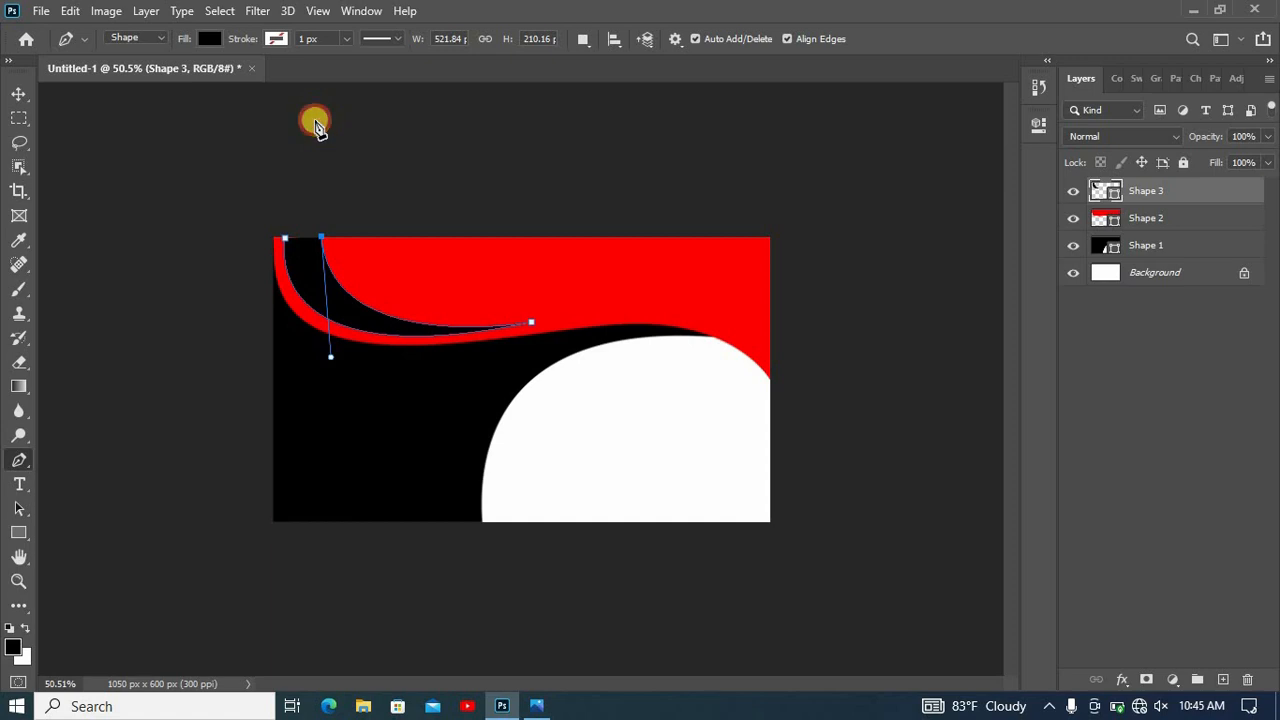
{"action": "left_click", "coordinate": [315, 120]}
{"action": "left_click", "coordinate": [285, 241]}
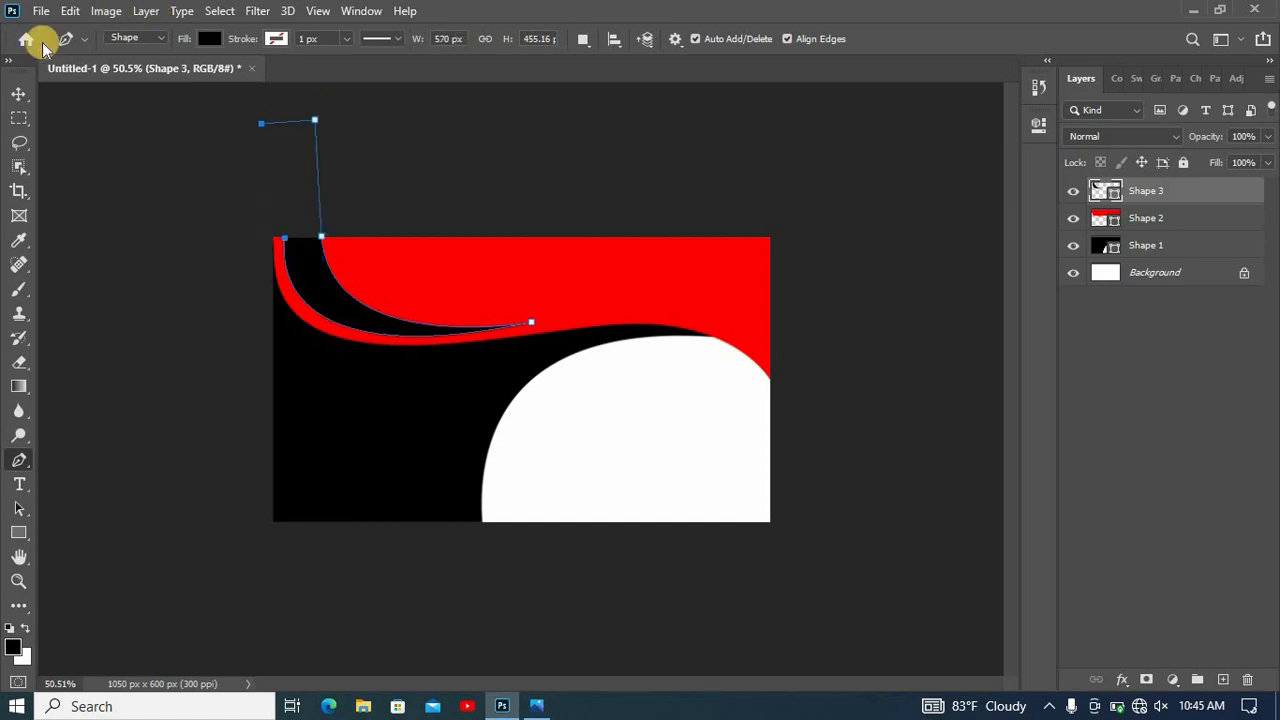
{"action": "left_click", "coordinate": [19, 94]}
{"action": "left_click", "coordinate": [150, 210]}
- Draw a closed crescent Pen shape, about 326 by 490 px, beside the white area's left curve, extending below the card's bottom edge
{"action": "left_click", "coordinate": [17, 459]}
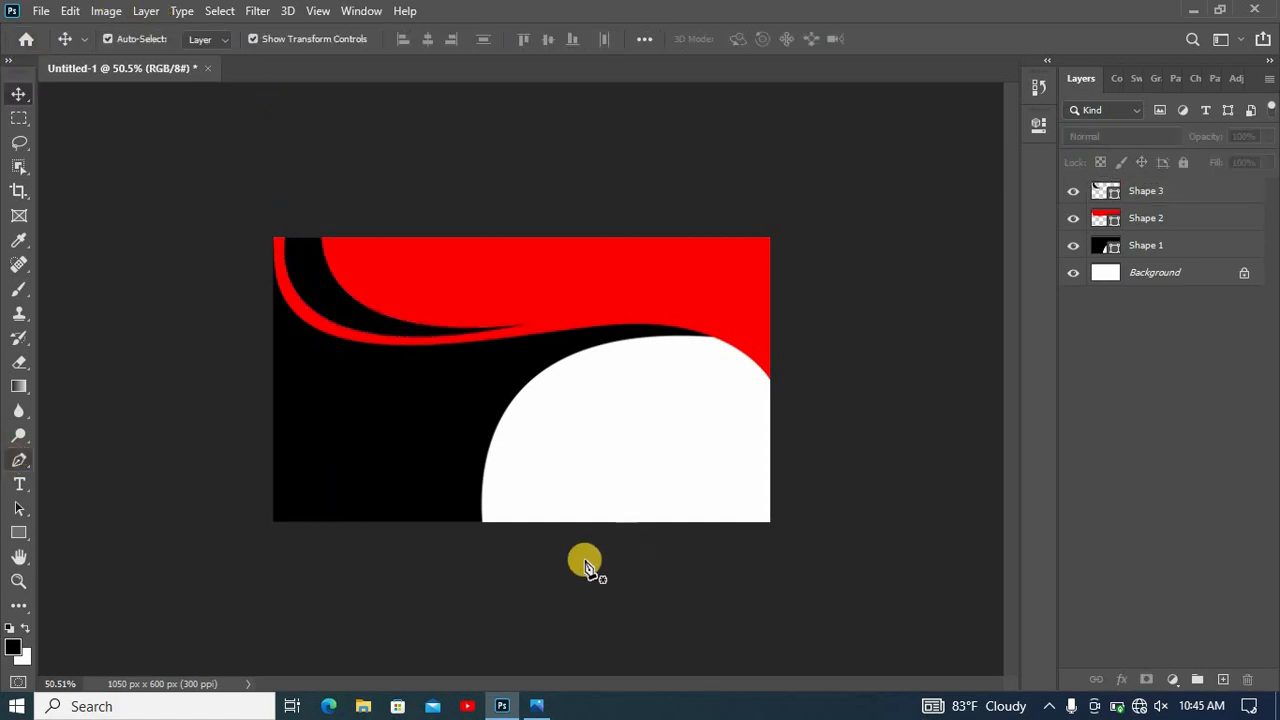
{"action": "left_click", "coordinate": [472, 522]}
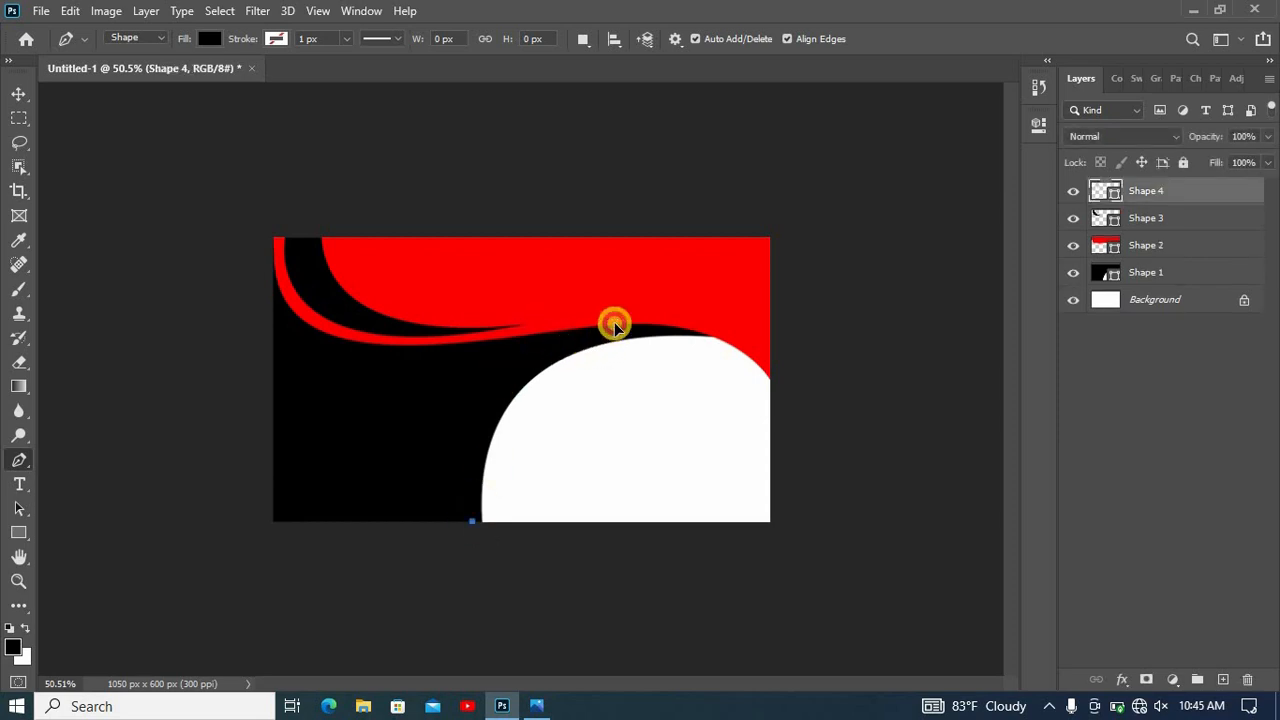
{"action": "left_click_drag", "start_coordinate": [614, 326], "coordinate": [715, 305]}
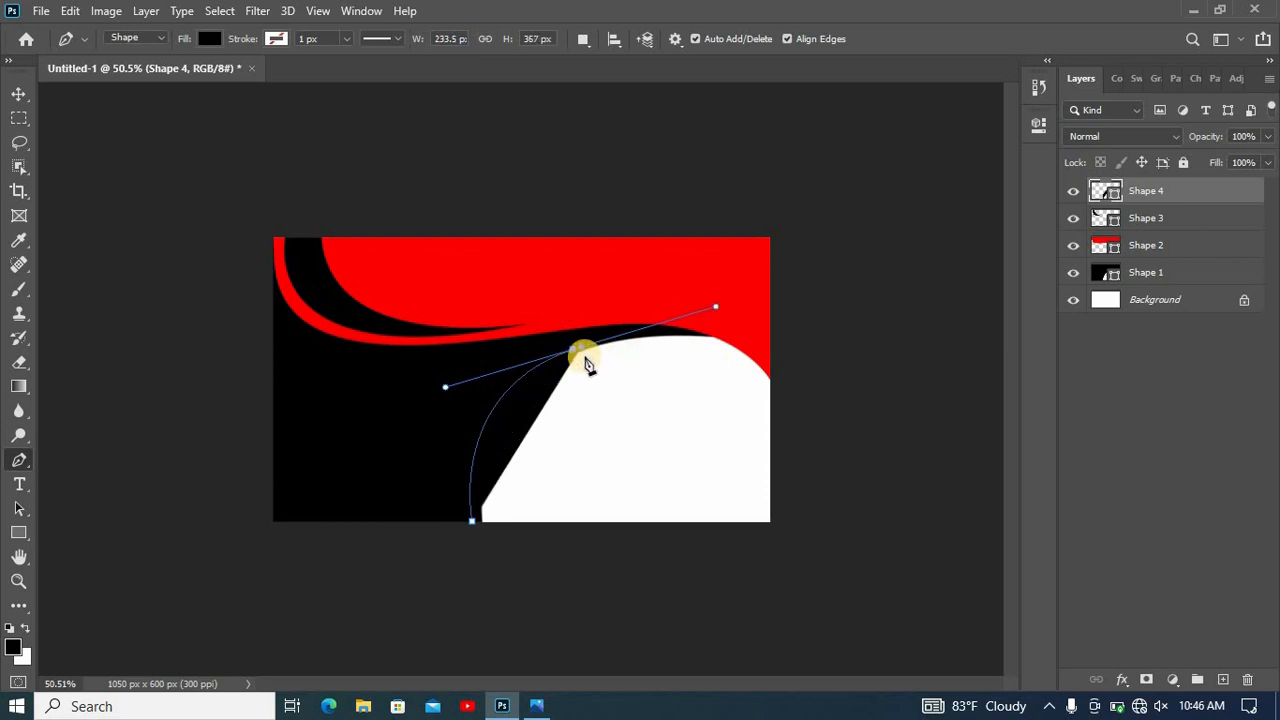
{"action": "left_click", "coordinate": [582, 348], "text": "alt"}
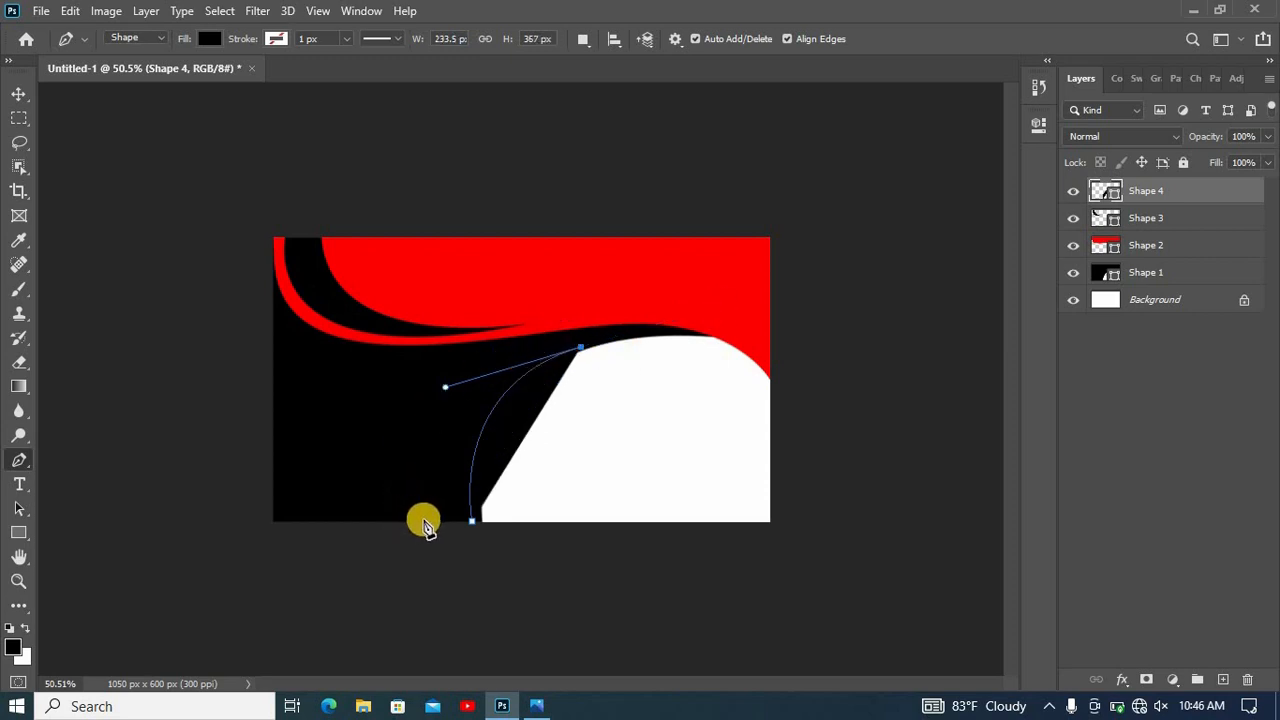
{"action": "left_click_drag", "start_coordinate": [426, 521], "coordinate": [400, 710]}
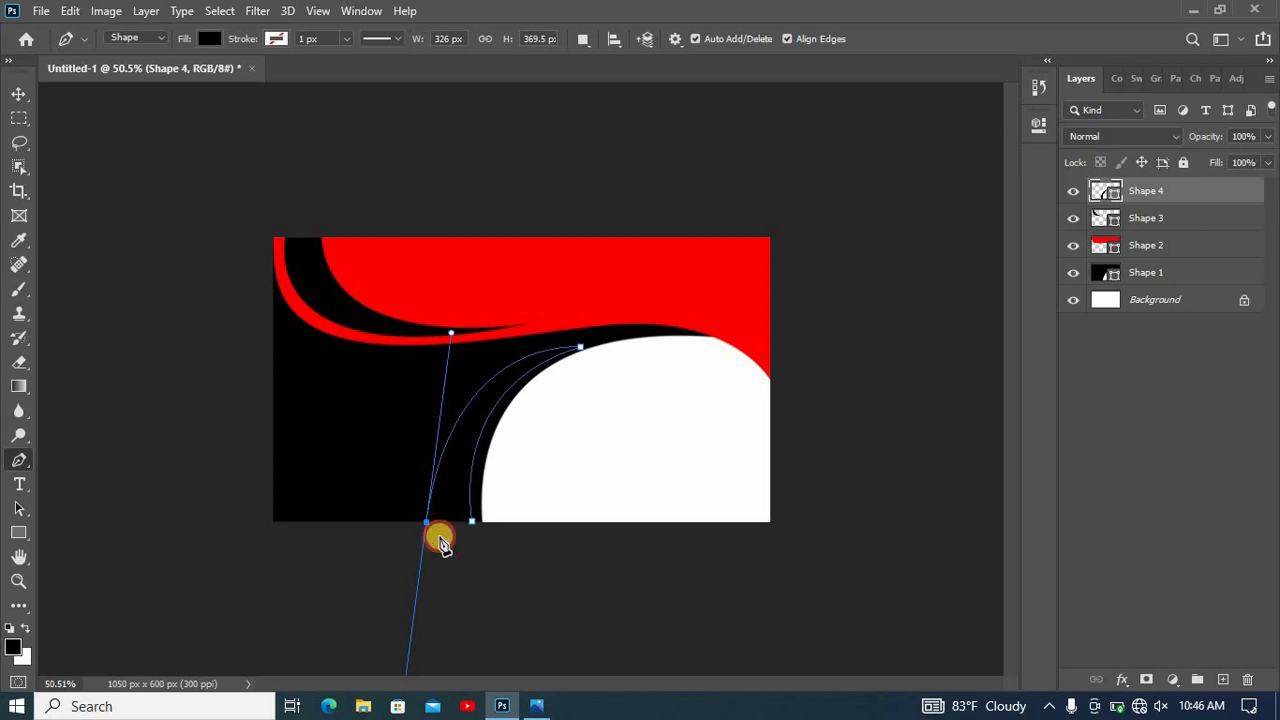
{"action": "left_click_drag", "start_coordinate": [428, 522], "coordinate": [428, 579]}
{"action": "left_click", "coordinate": [472, 522]}
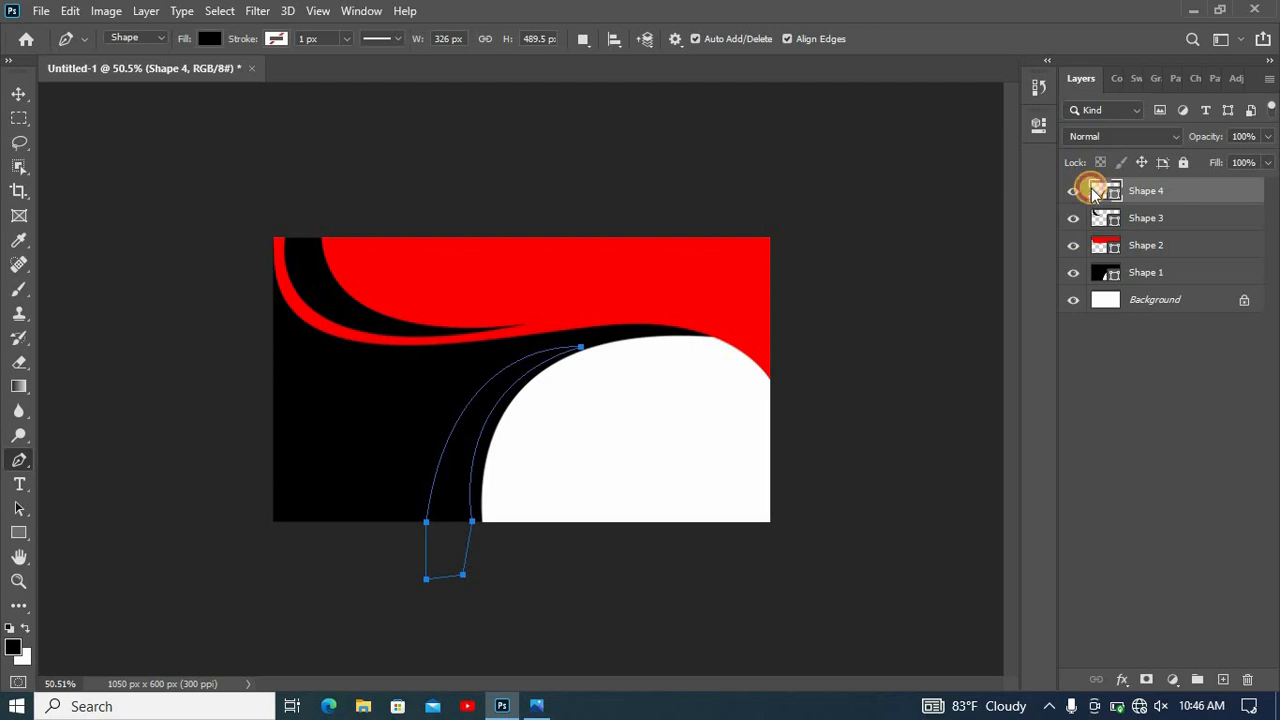
- Change the fill of the lower crescent shape to red, #ff0000, and deselect it
{"action": "type", "text": "ff0000"}
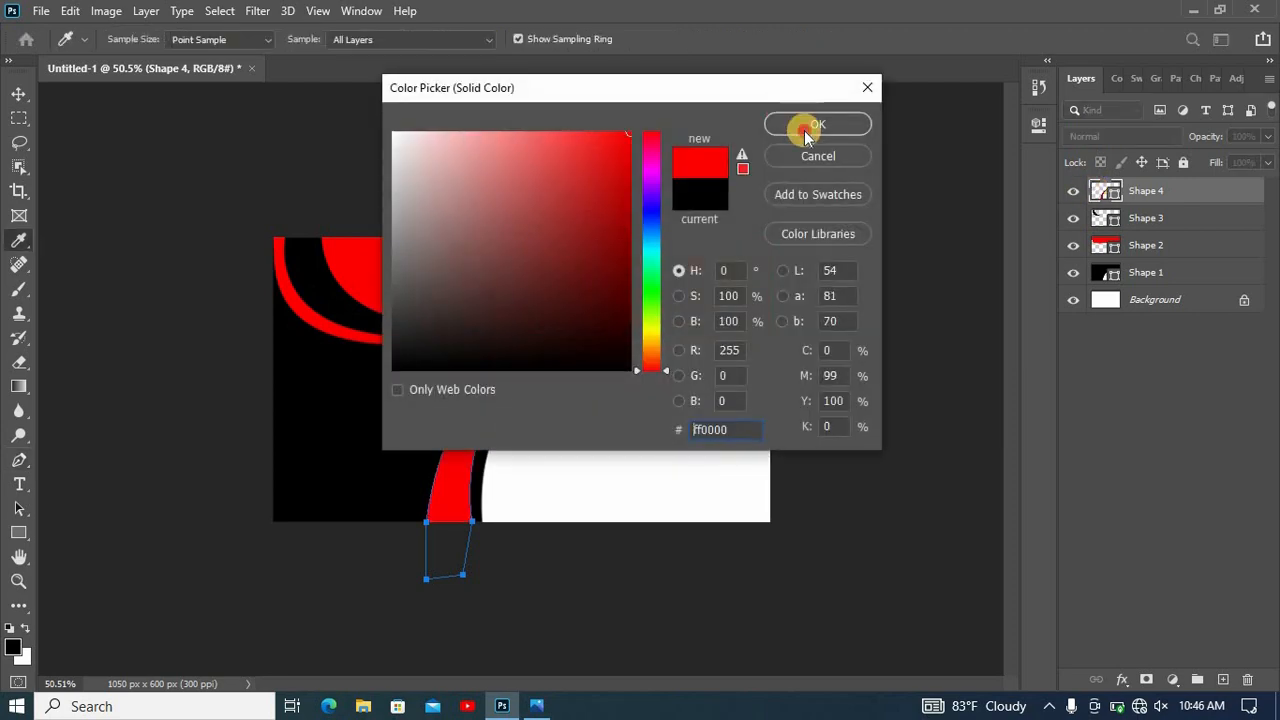
{"action": "key", "text": "Return"}
{"action": "left_click", "coordinate": [18, 93]}
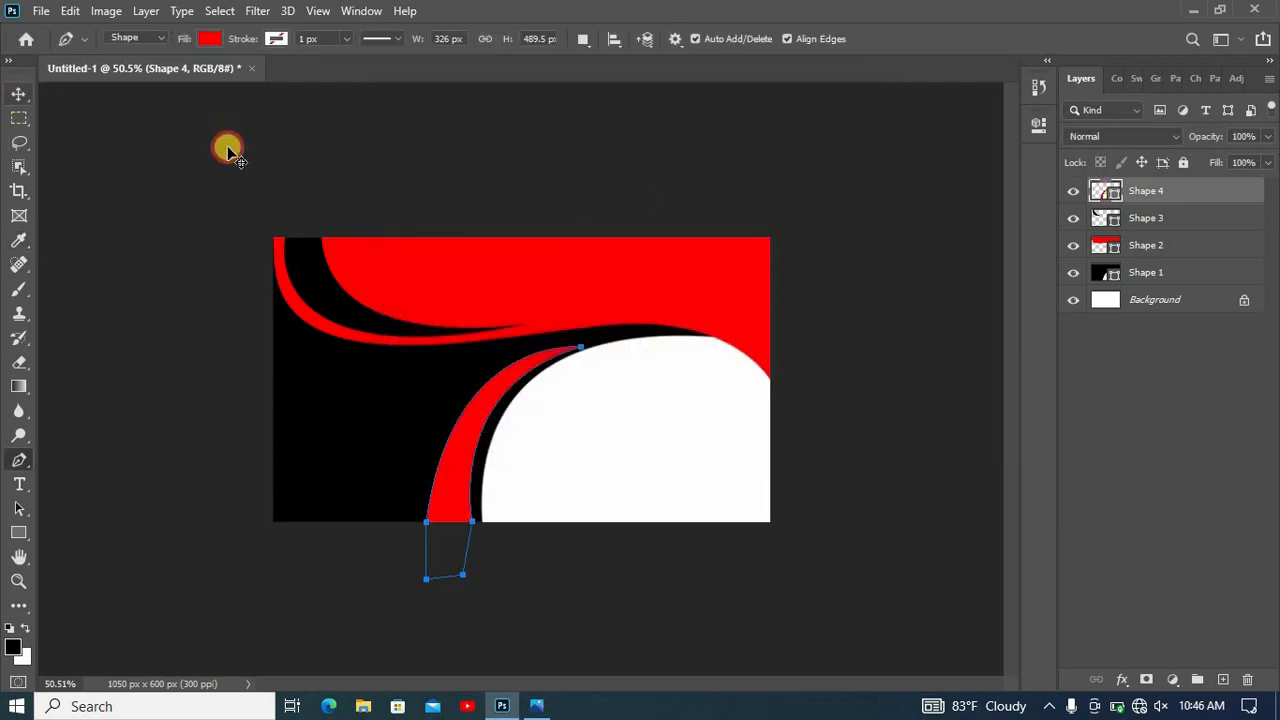
{"action": "left_click", "coordinate": [770, 573]}
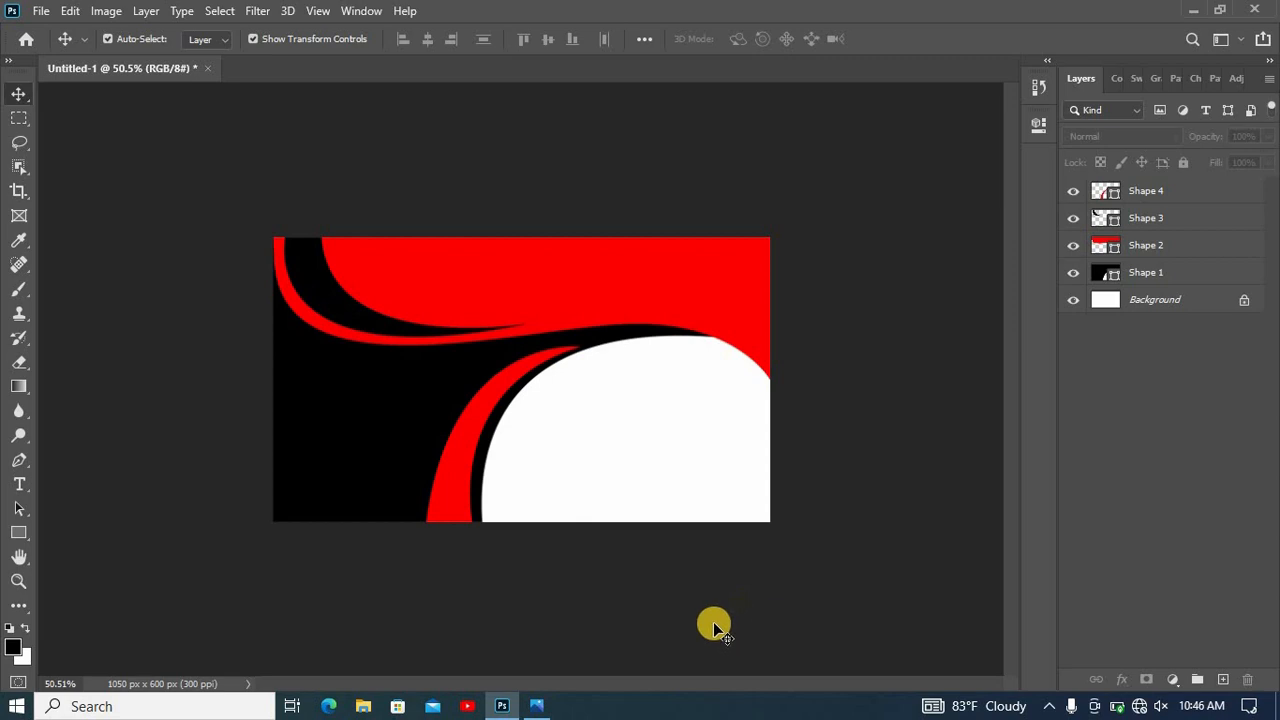
- Draw a black circle about 273 px in diameter in the card's white area and dock the Properties panel with the other panels
{"action": "left_click", "coordinate": [29, 537]}
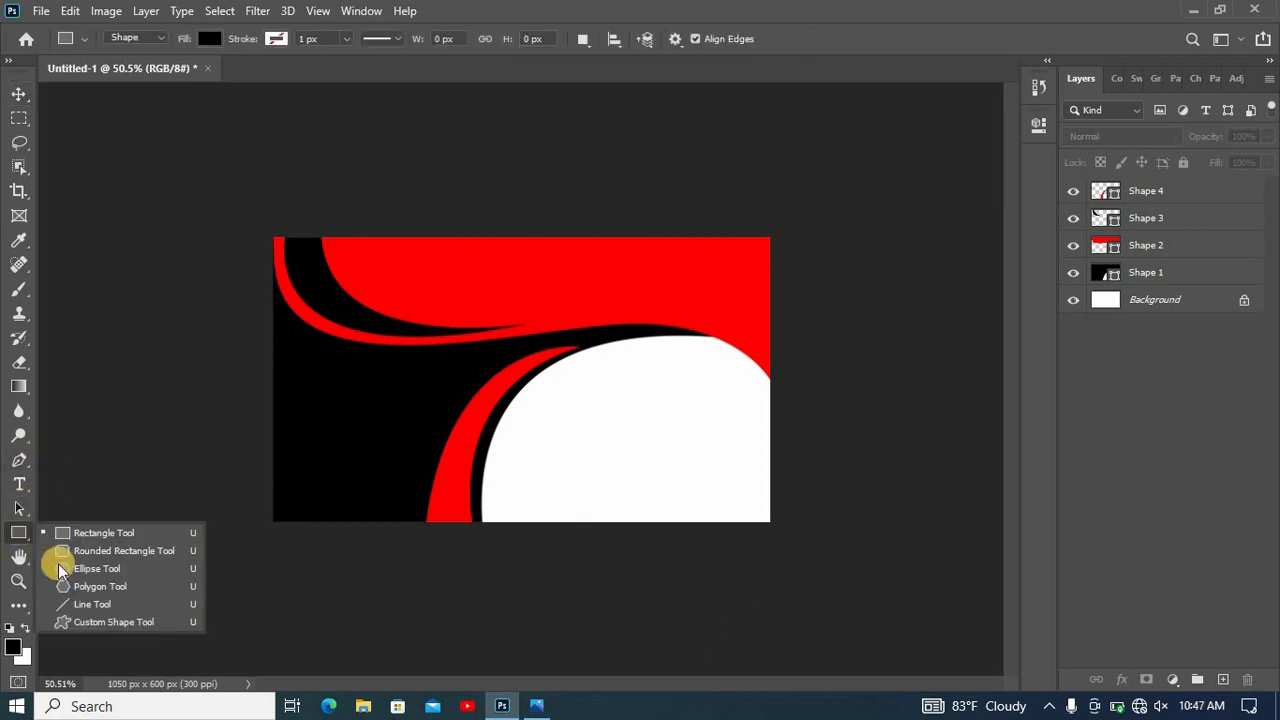
{"action": "left_click", "coordinate": [562, 459]}
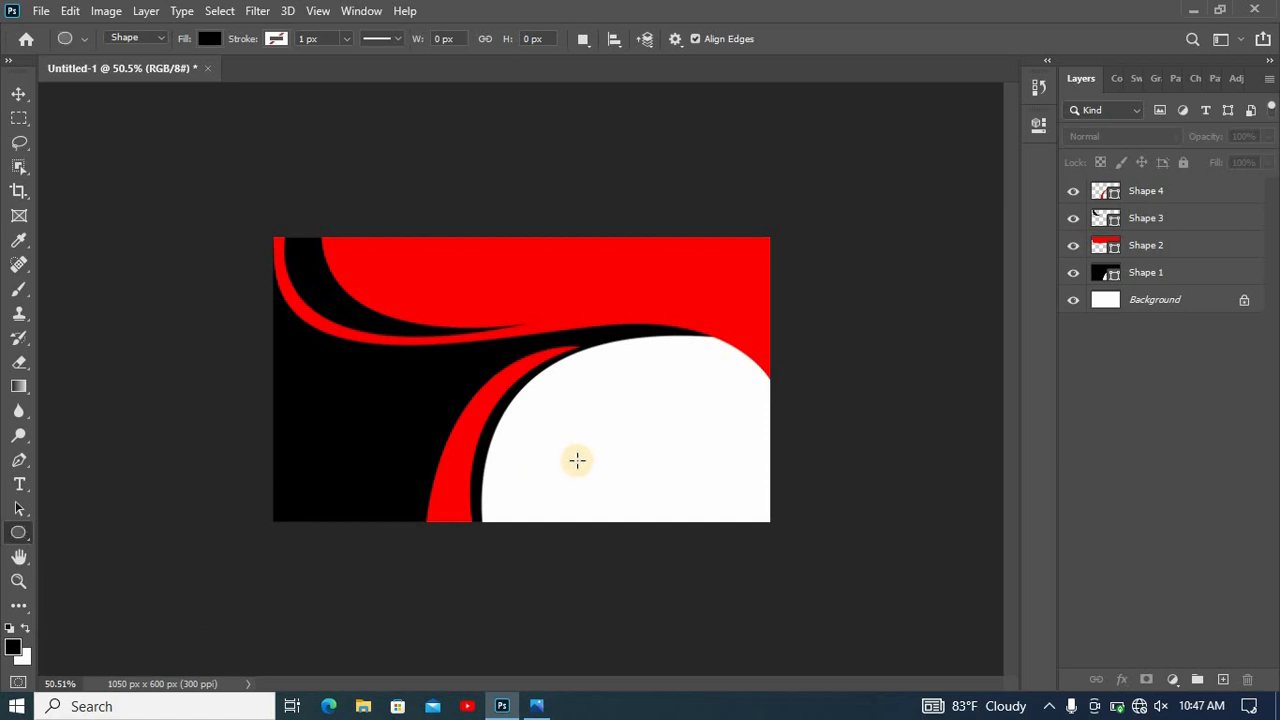
{"action": "scroll", "coordinate": [586, 453], "scroll_direction": "up", "scroll_amount": 5}
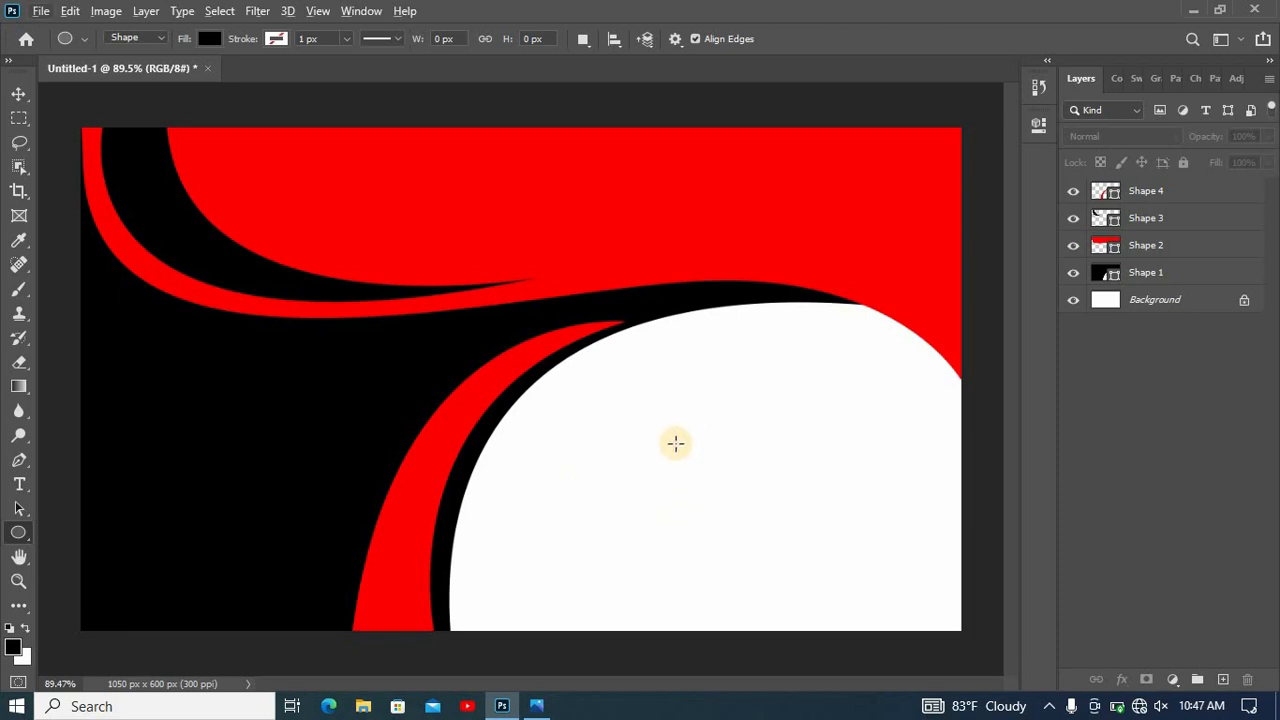
{"action": "left_click_drag", "start_coordinate": [675, 443], "coordinate": [985, 688]}
{"action": "left_click_drag", "start_coordinate": [884, 113], "coordinate": [1155, 91]}
{"action": "left_click", "coordinate": [18, 93]}
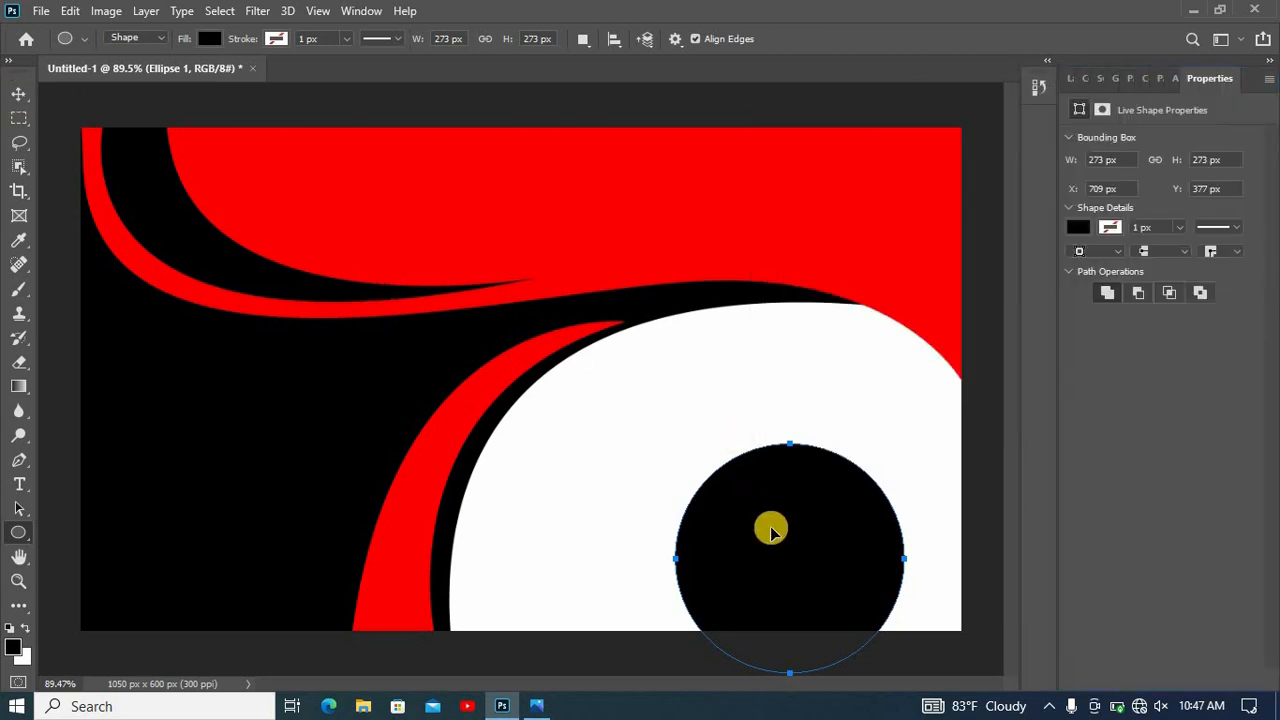
- Enlarge the black circle to about 376 px and place it over the card's lower-right corner at about X 716, Y 300 px
{"action": "left_click_drag", "start_coordinate": [791, 512], "coordinate": [791, 461]}
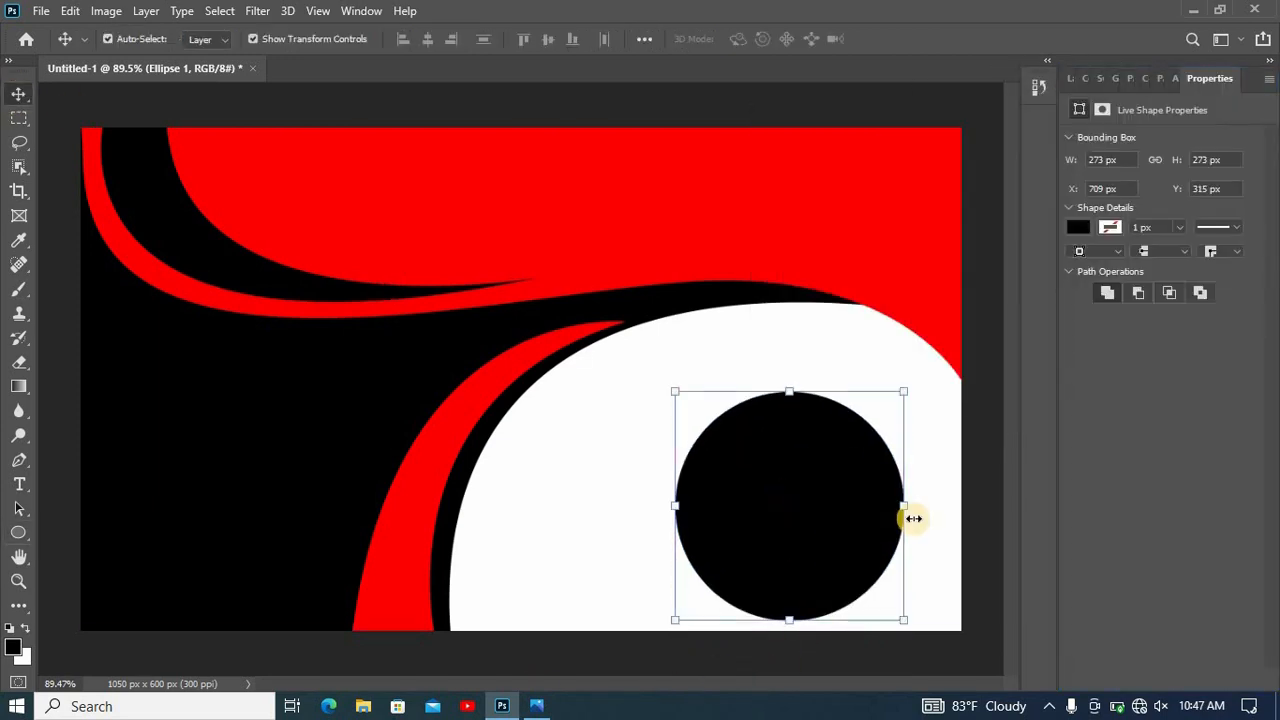
{"action": "left_click_drag", "start_coordinate": [860, 518], "coordinate": [943, 563]}
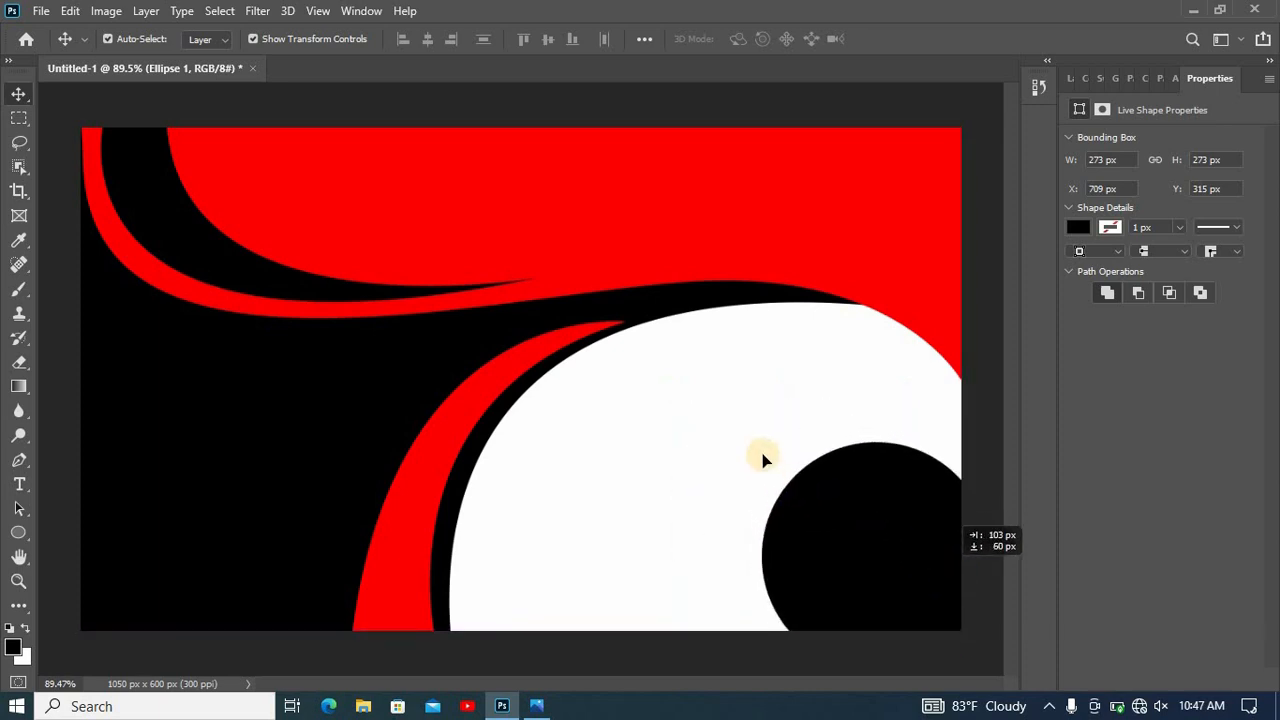
{"action": "left_click_drag", "start_coordinate": [761, 442], "coordinate": [697, 411]}
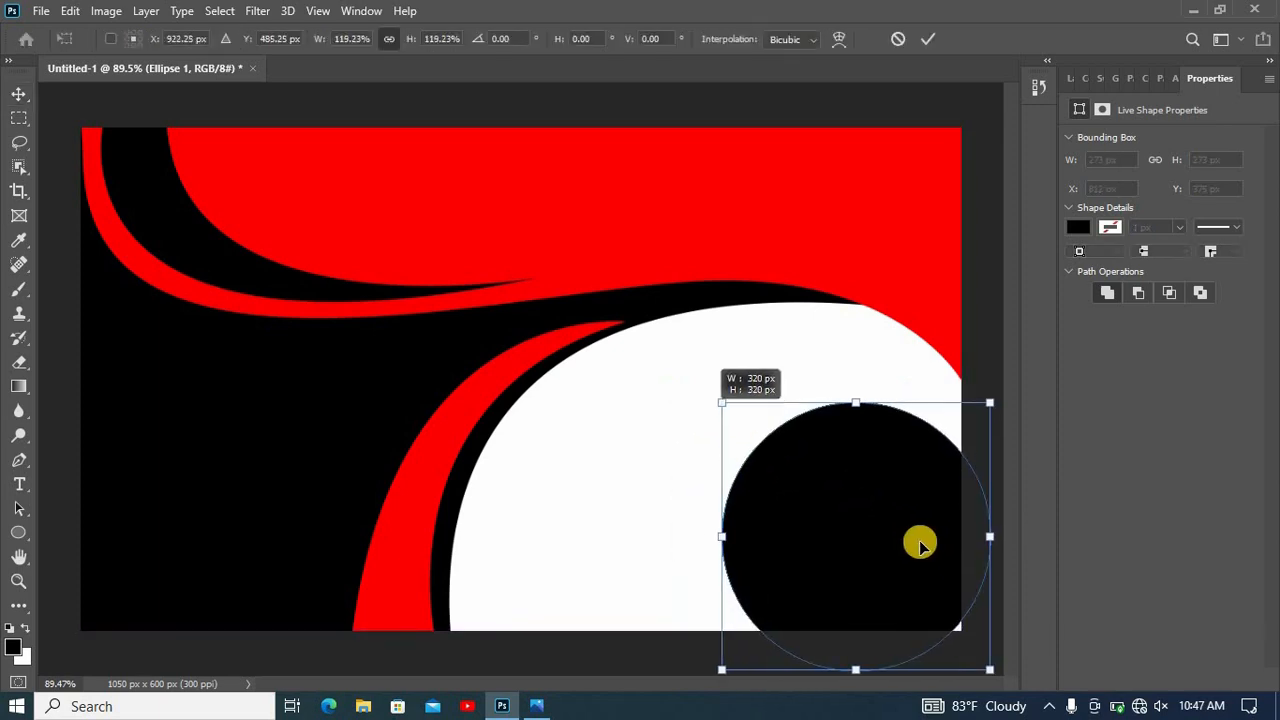
{"action": "left_click_drag", "start_coordinate": [920, 542], "coordinate": [930, 573]}
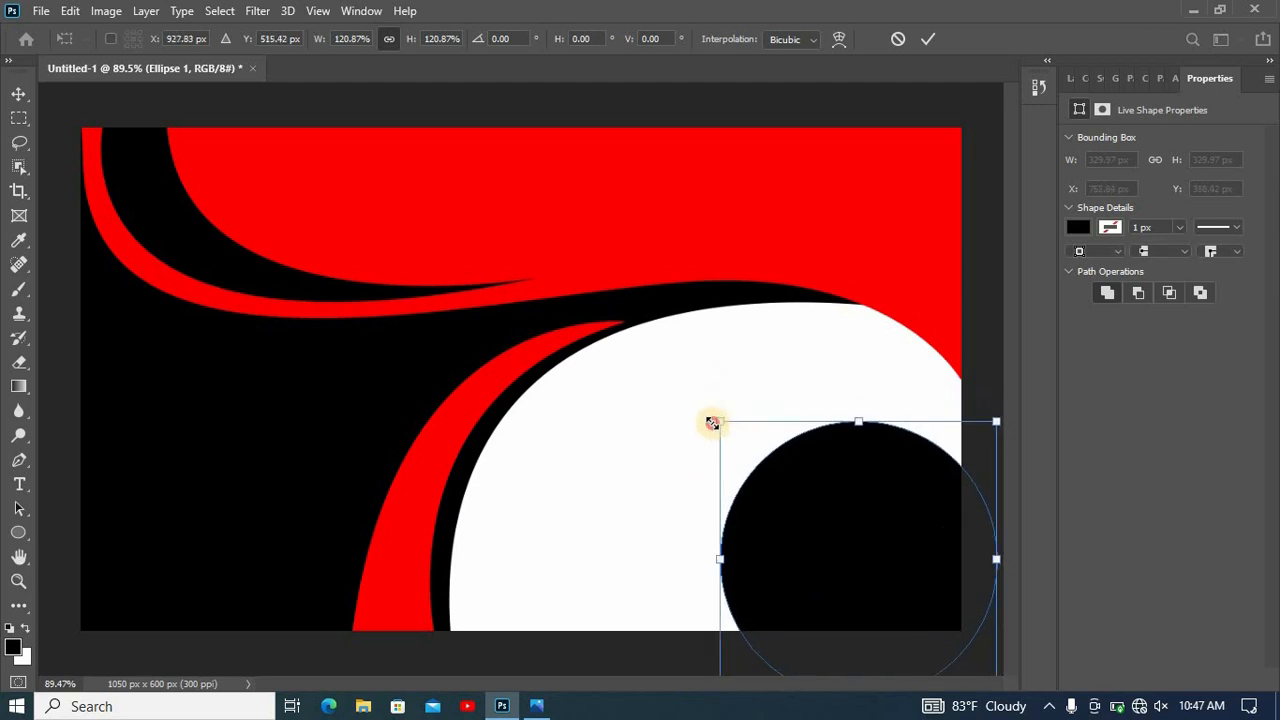
{"action": "left_click_drag", "start_coordinate": [720, 421], "coordinate": [663, 401]}
{"action": "mouse_move", "coordinate": [882, 510]}
{"action": "left_mouse_down"}
{"action": "mouse_move", "coordinate": [874, 526]}
{"action": "mouse_move", "coordinate": [871, 497]}
{"action": "mouse_move", "coordinate": [876, 506]}
{"action": "left_mouse_up"}
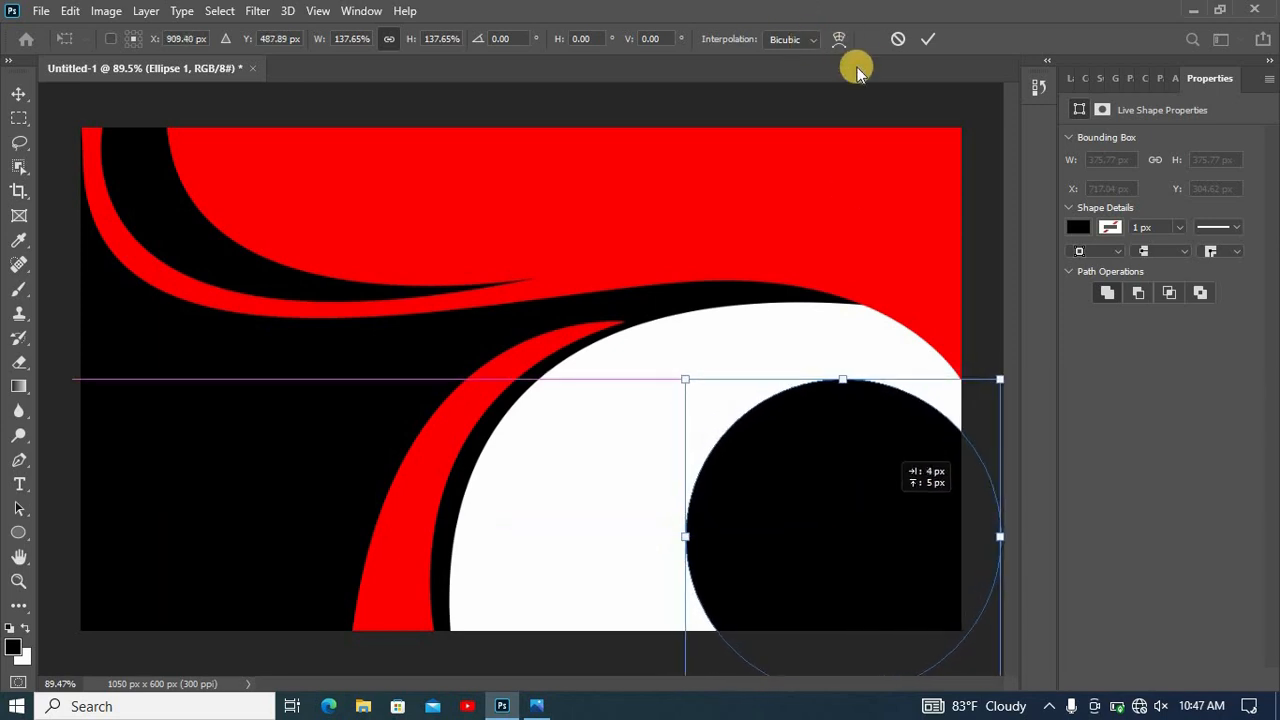
{"action": "left_click", "coordinate": [927, 122]}
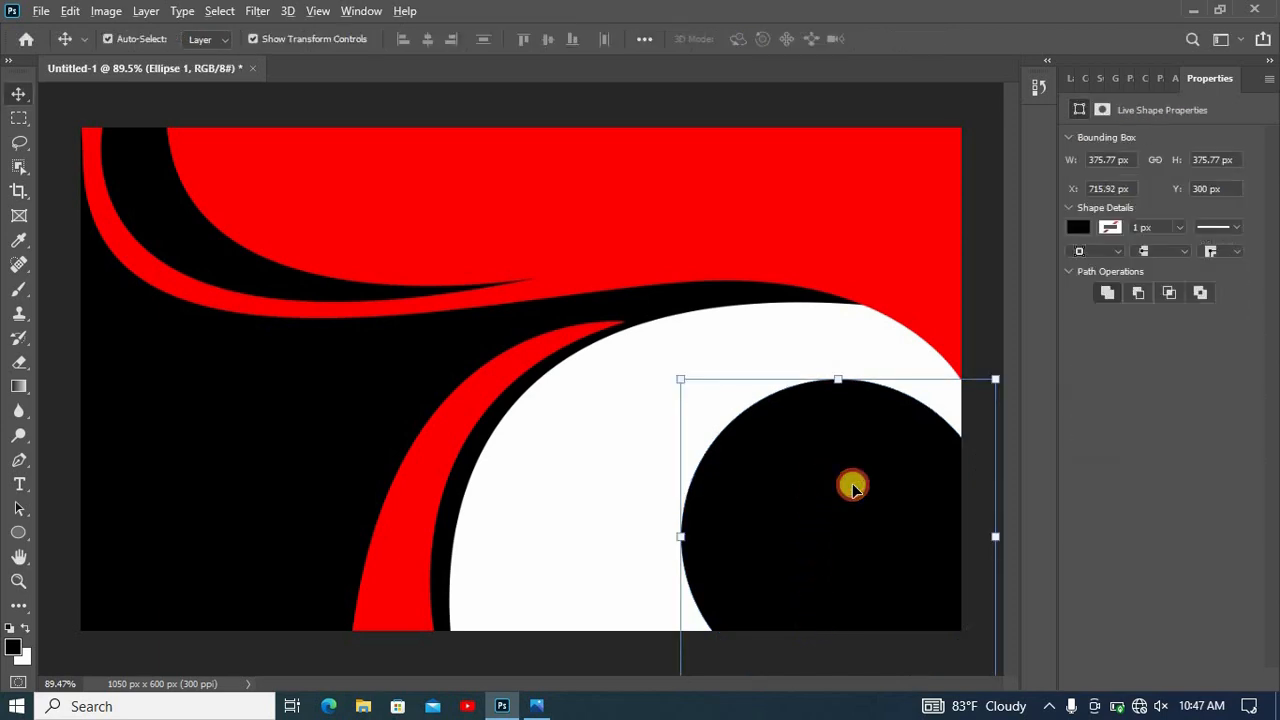
- Duplicate the black circle about 41 px right and 25 px down, and fill the copy with red, #ff0000
{"action": "left_click_drag", "start_coordinate": [853, 487], "coordinate": [914, 457]}
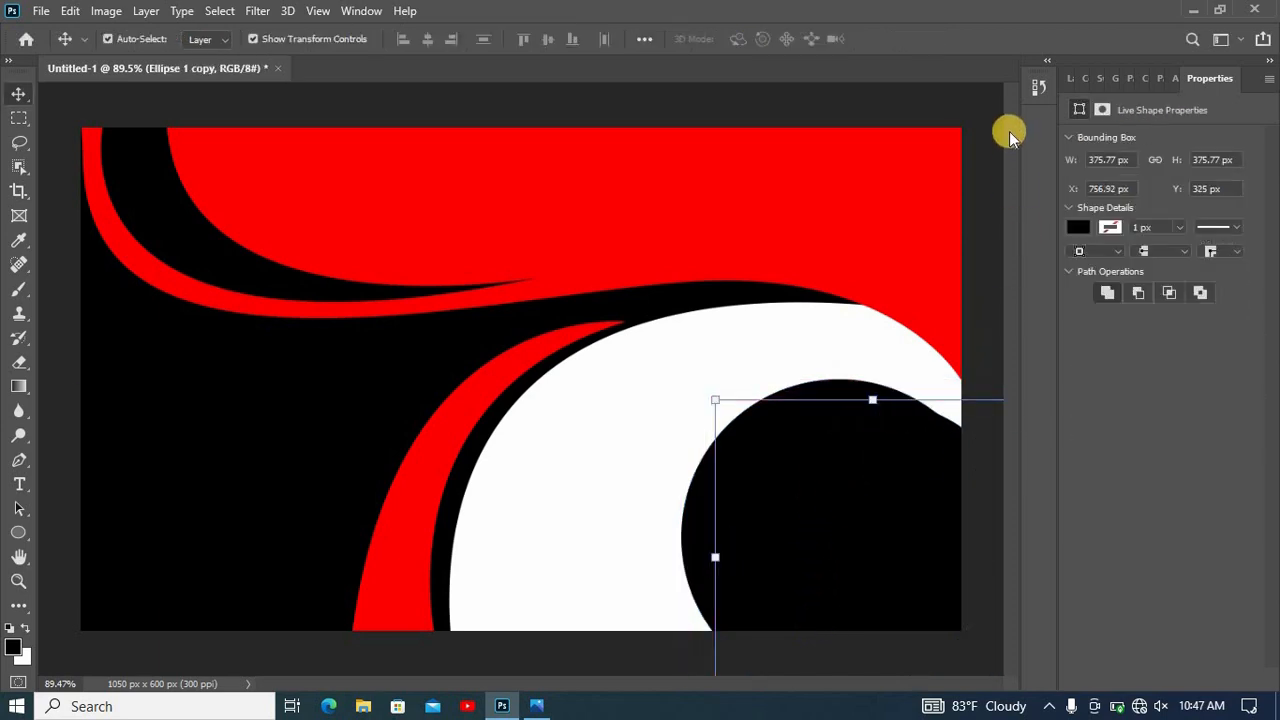
{"action": "left_click", "coordinate": [1077, 228]}
{"action": "left_click", "coordinate": [1255, 264]}
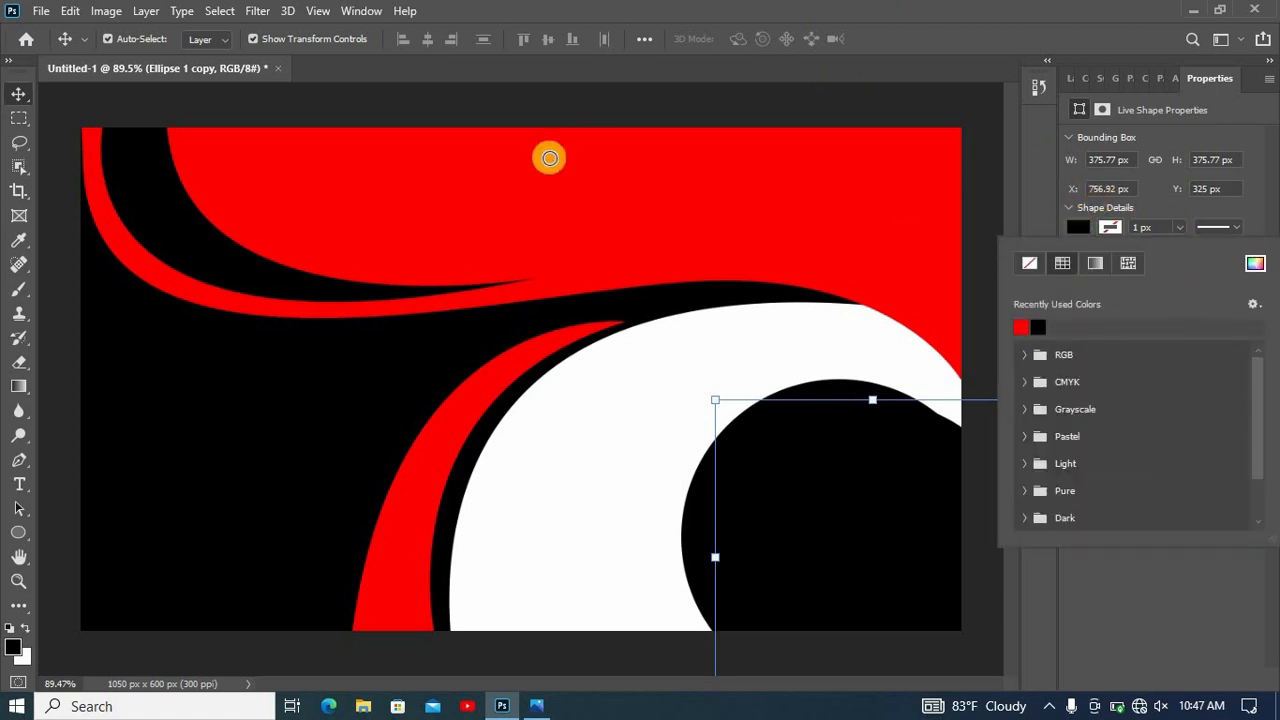
{"action": "type", "text": "ff0000"}
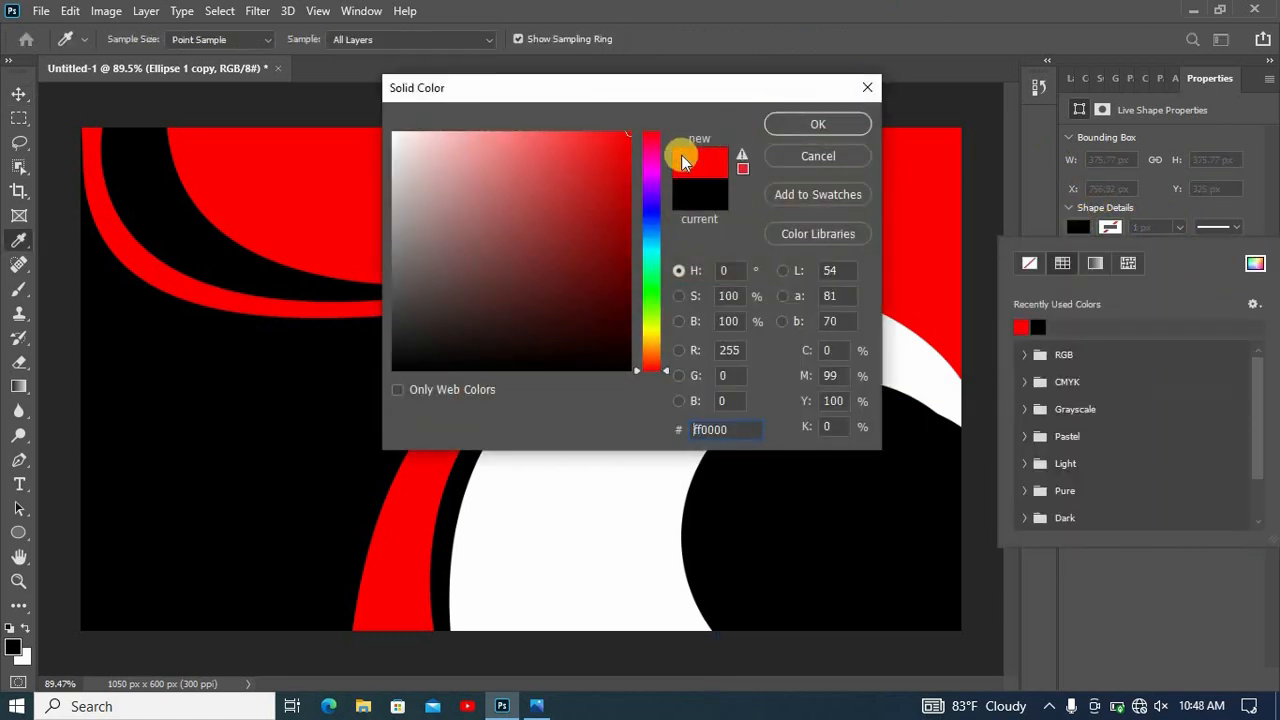
{"action": "left_click", "coordinate": [836, 126]}
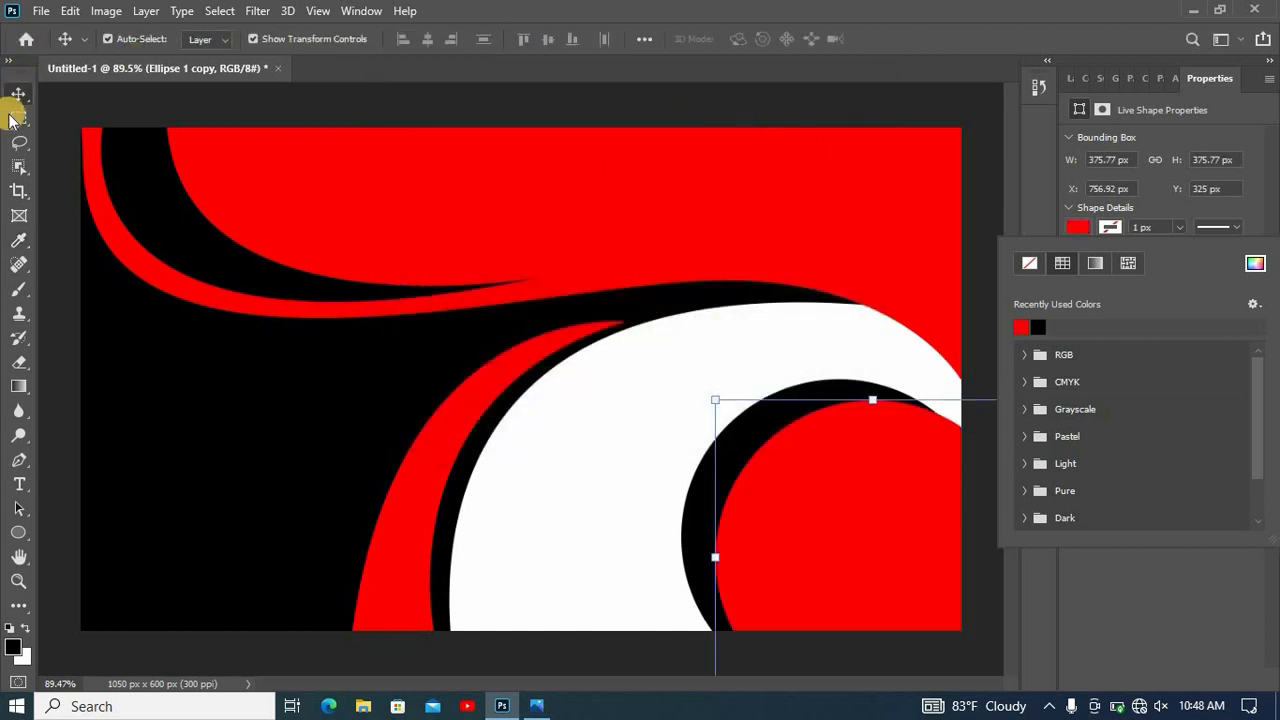
- Resize the red circle to about 377 by 381 px and place it inside the black circle at about X 731, Y 320 px
{"action": "left_click_drag", "start_coordinate": [806, 572], "coordinate": [804, 569]}
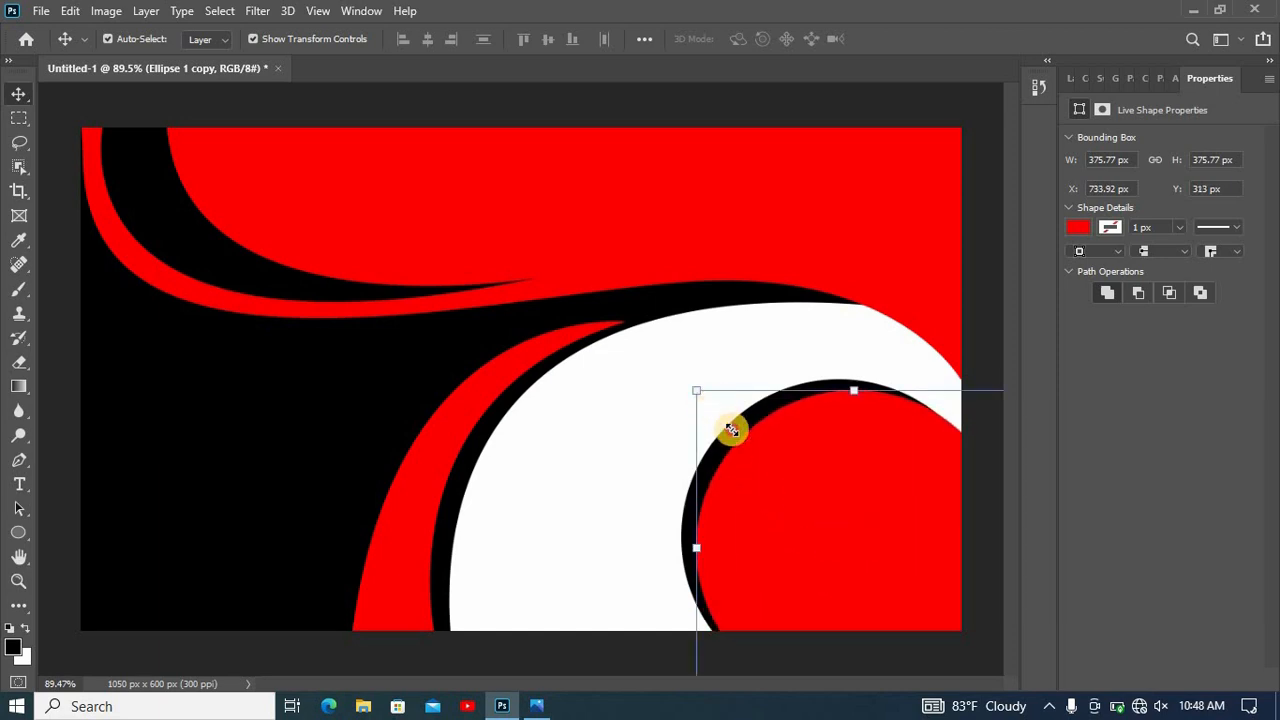
{"action": "left_click_drag", "start_coordinate": [697, 391], "coordinate": [732, 430]}
{"action": "left_click_drag", "start_coordinate": [840, 540], "coordinate": [823, 512]}
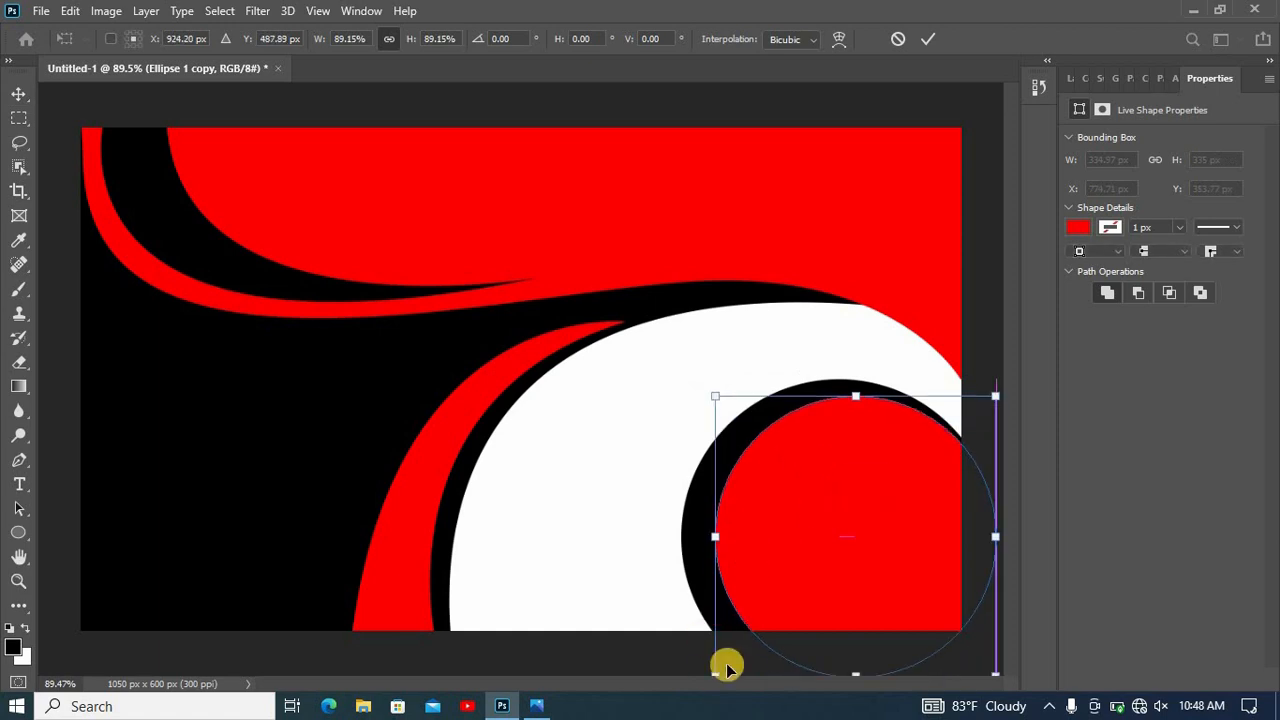
{"action": "key", "text": "ctrl+minus"}
{"action": "left_click_drag", "start_coordinate": [684, 622], "coordinate": [664, 656]}
{"action": "left_click_drag", "start_coordinate": [922, 390], "coordinate": [924, 394]}
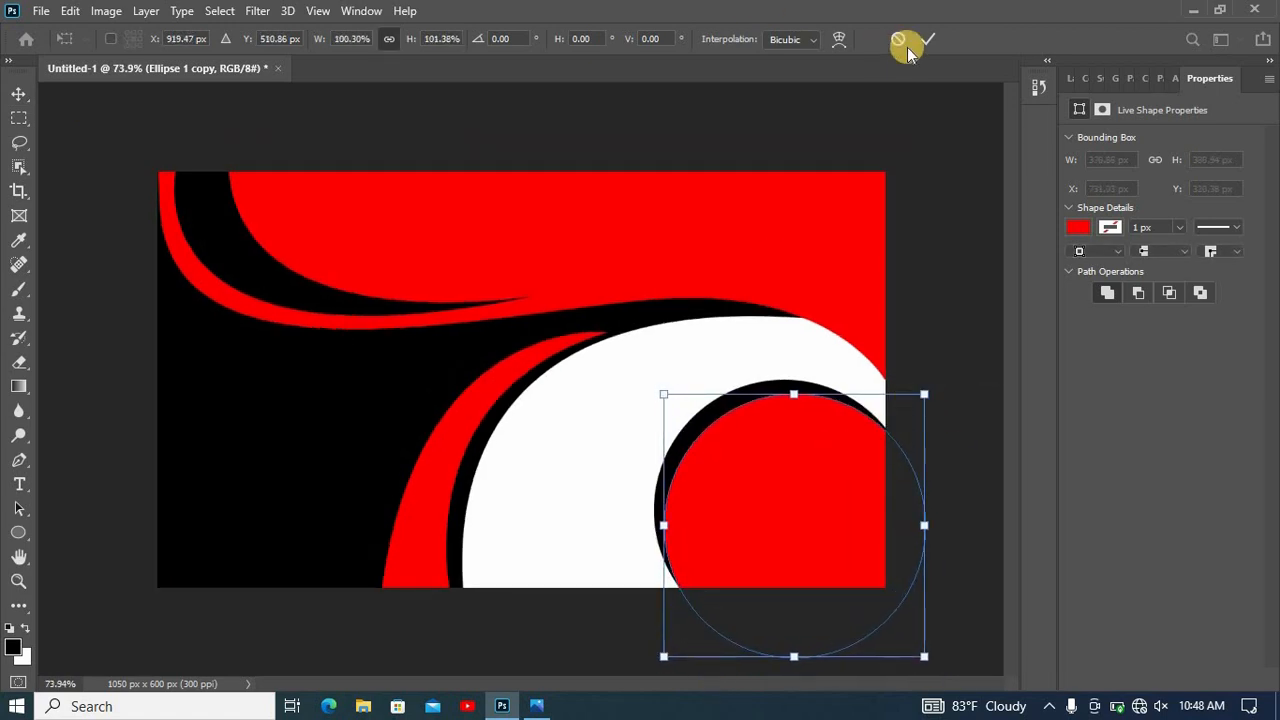
{"action": "key", "text": "Return"}
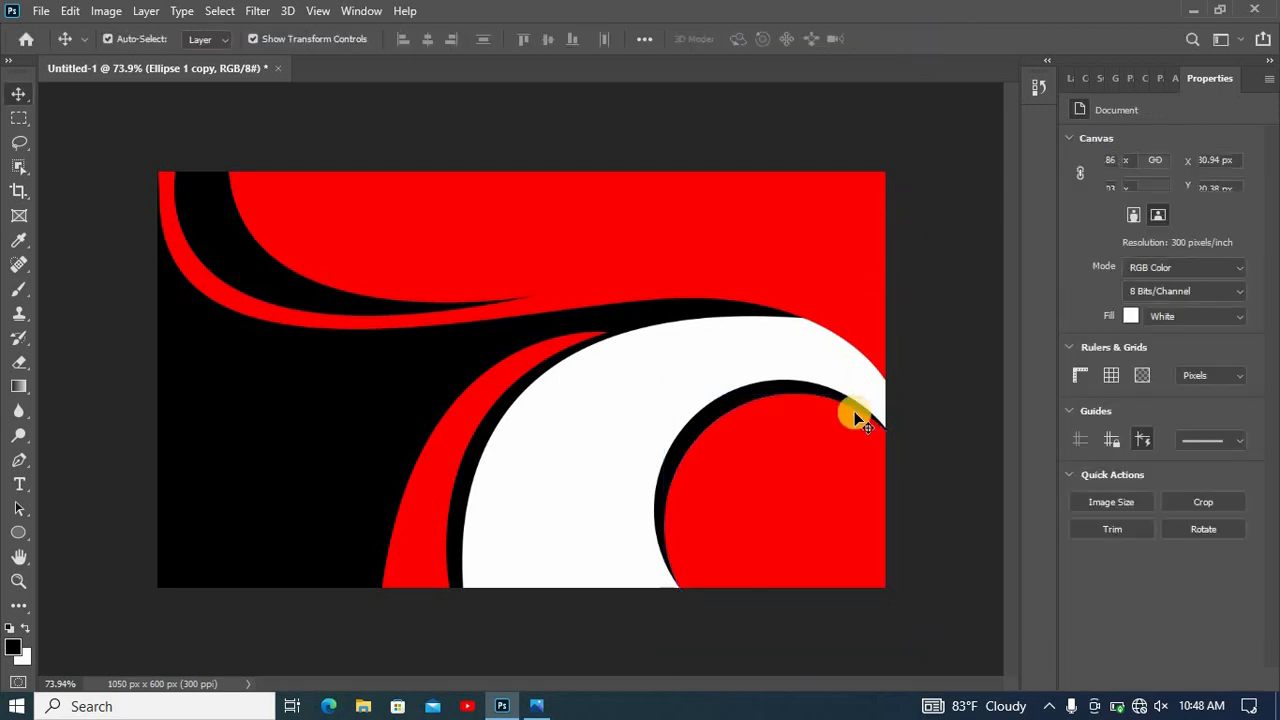
- Add a gradient overlay to the black background shape, Shape 1, using the Blue_20 preset from the Blues group
{"action": "key", "text": "F7"}
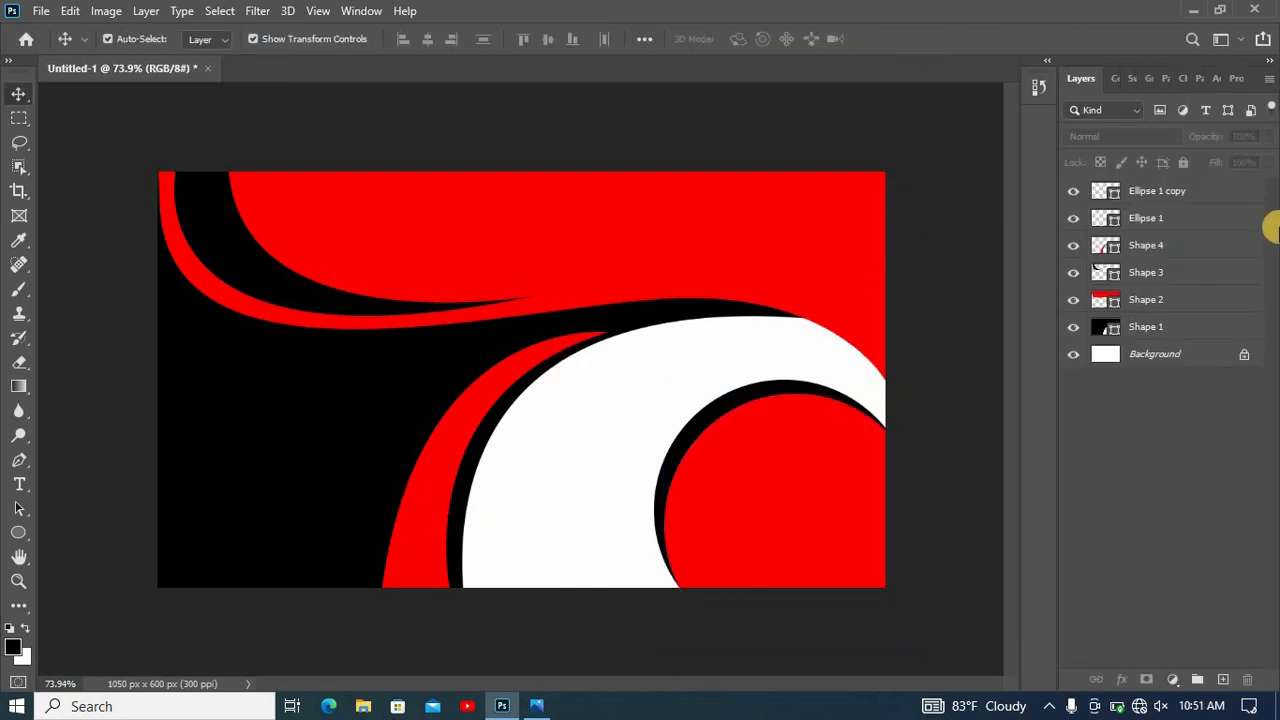
{"action": "left_click", "coordinate": [1180, 336]}
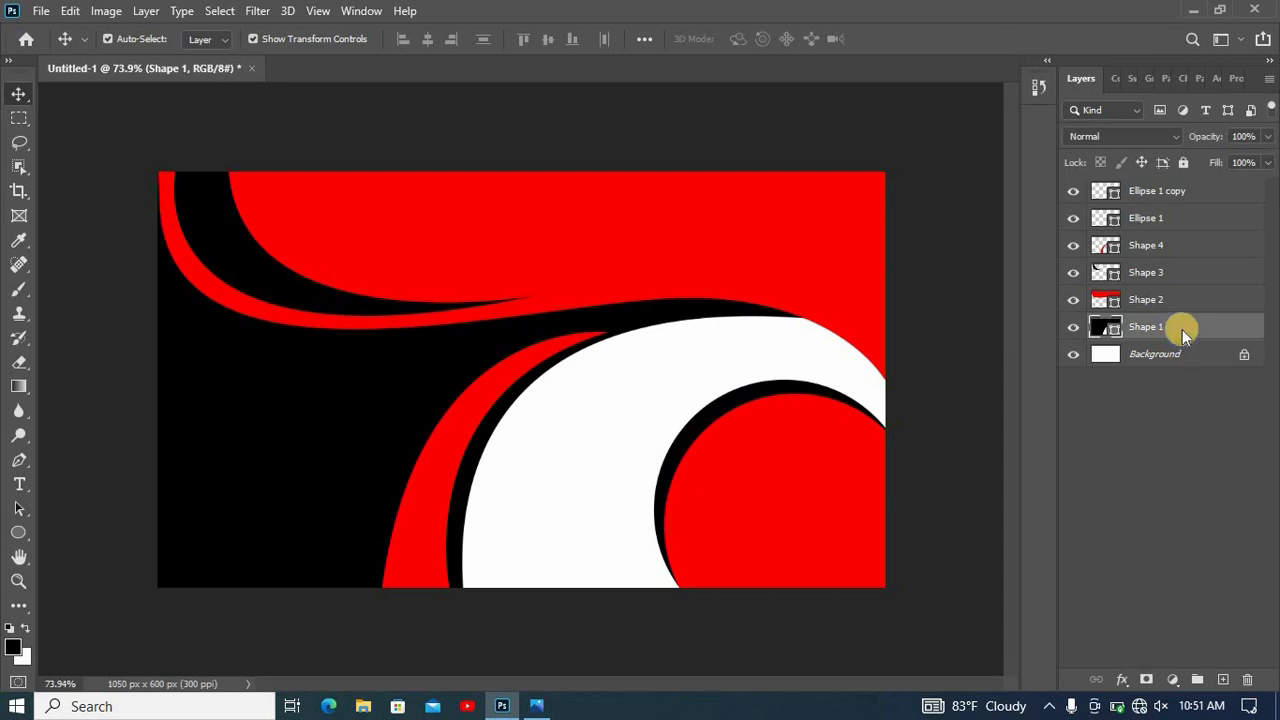
{"action": "right_click", "coordinate": [1182, 329]}
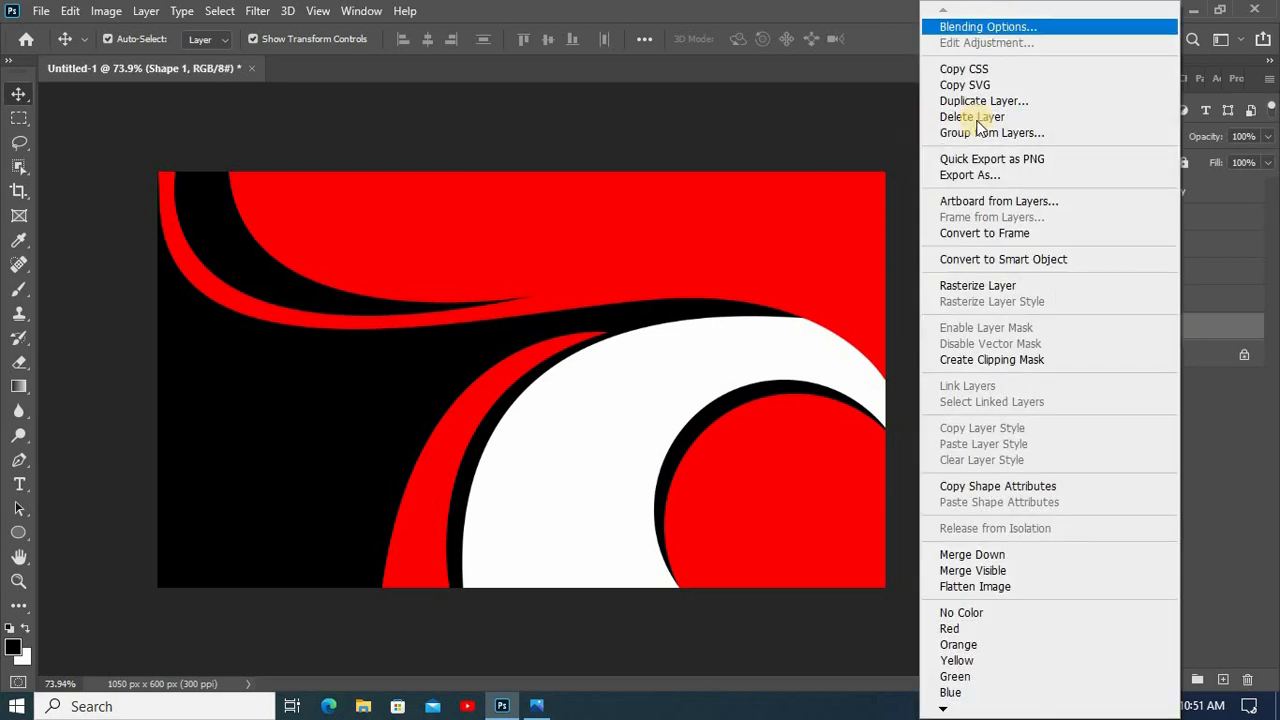
{"action": "key", "text": "Return"}
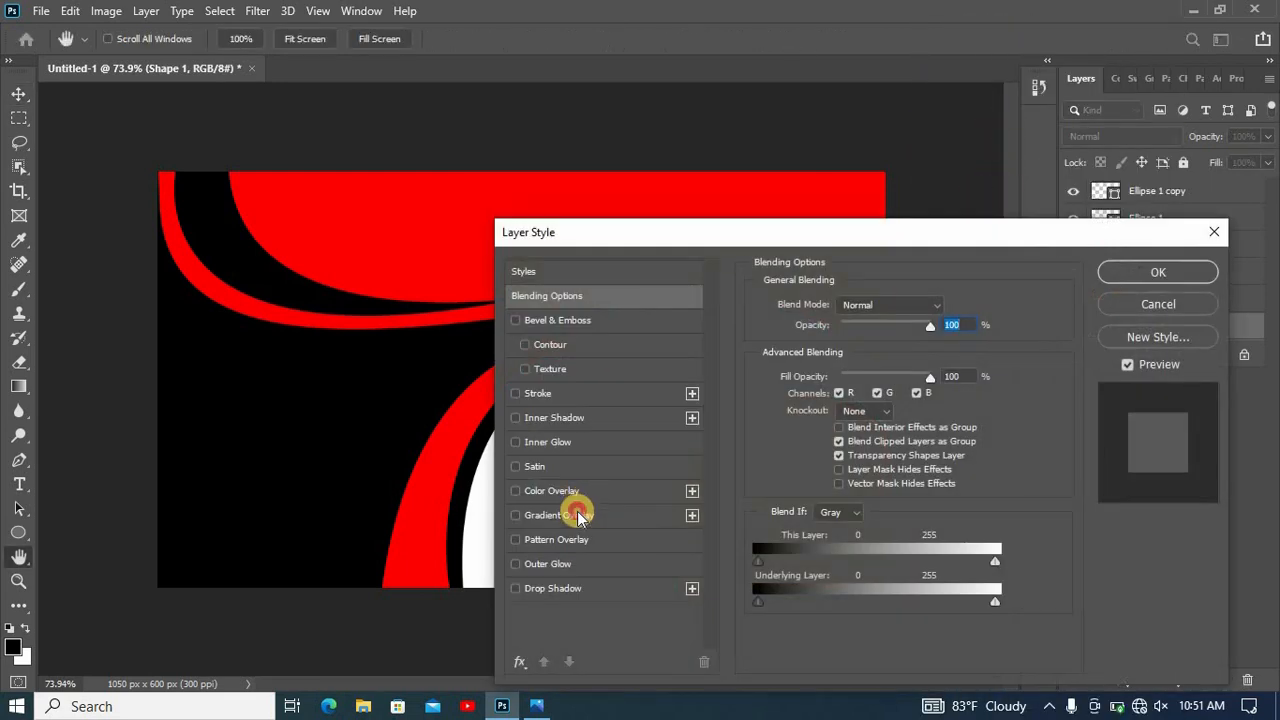
{"action": "left_click", "coordinate": [577, 511]}
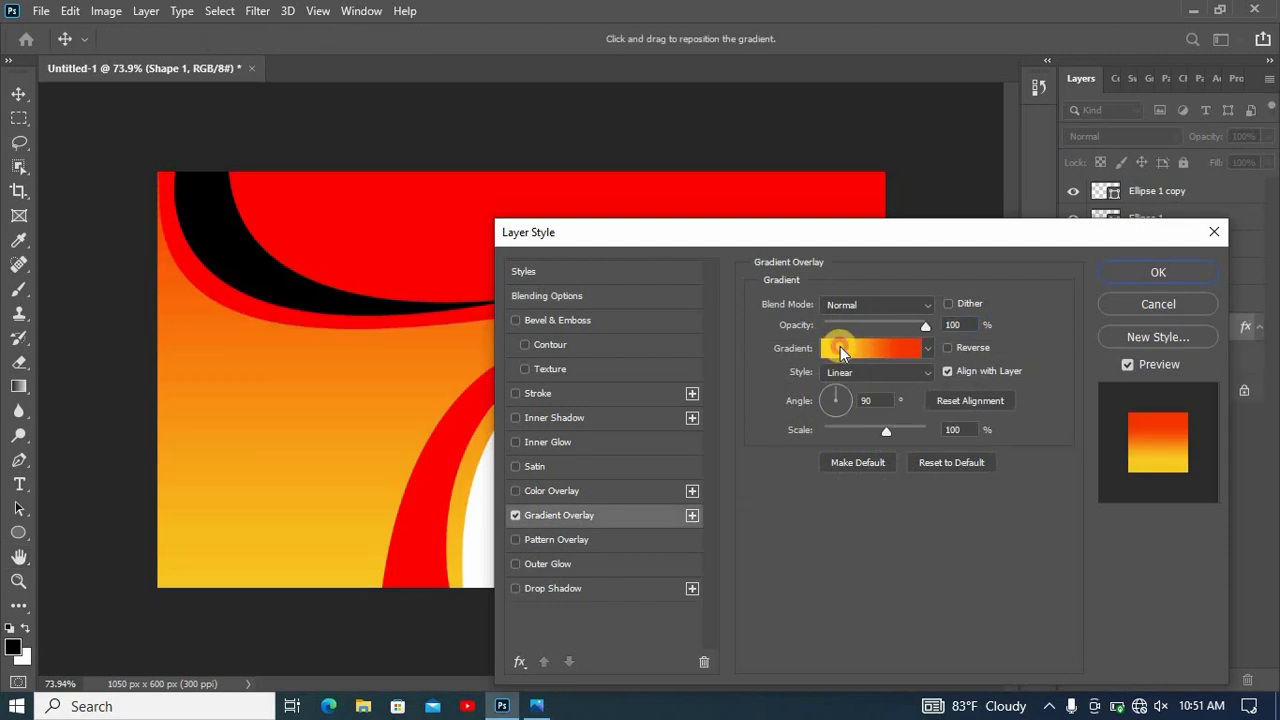
{"action": "left_click", "coordinate": [840, 347]}
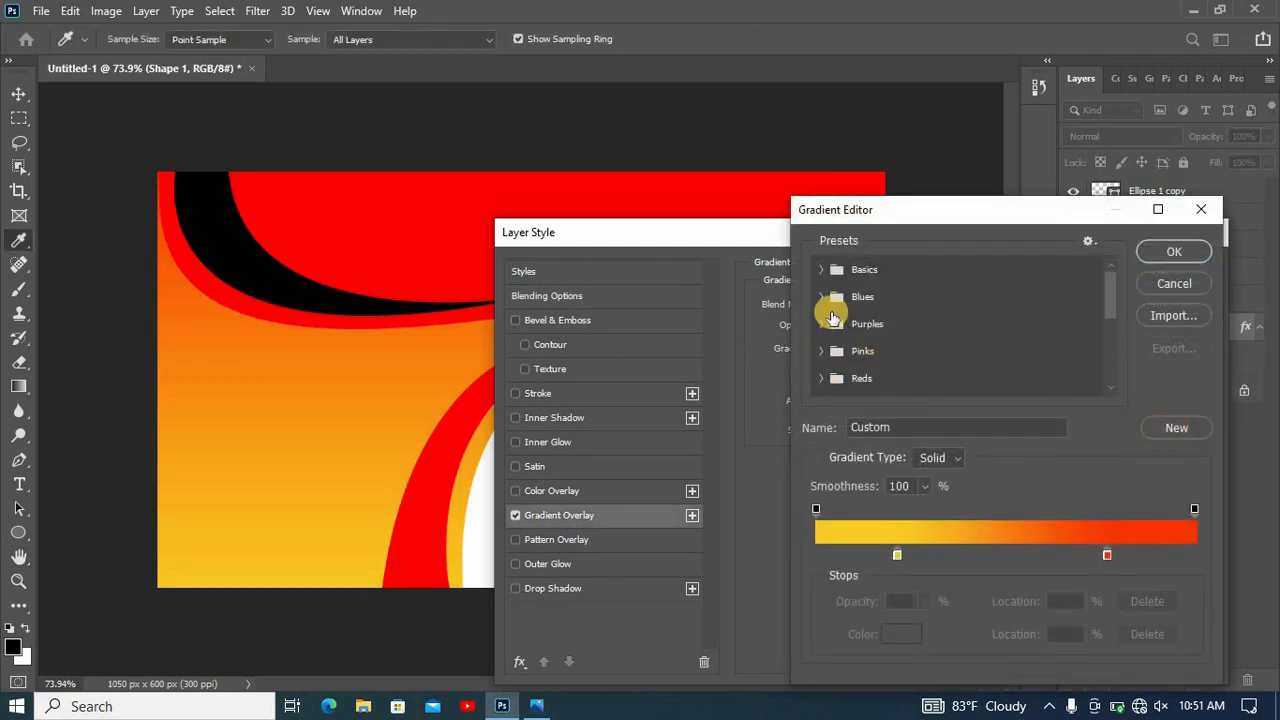
{"action": "left_click", "coordinate": [820, 297]}
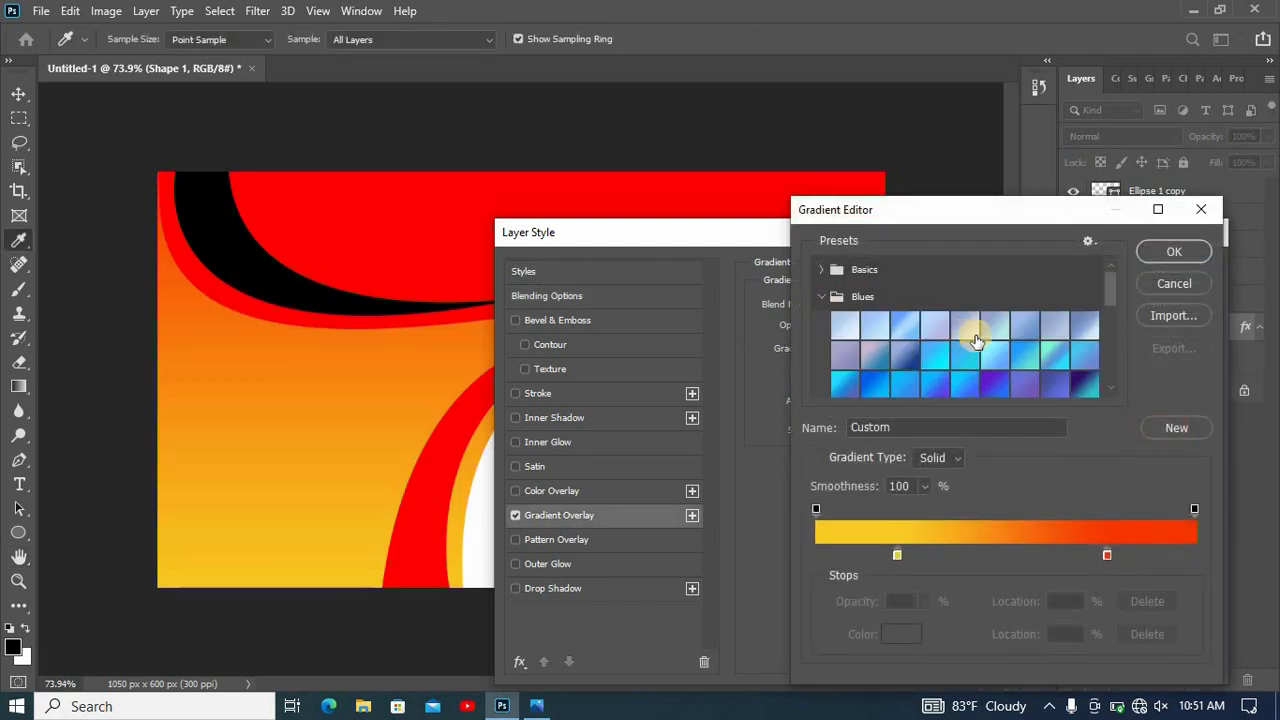
{"action": "scroll", "coordinate": [1048, 342], "scroll_direction": "down", "scroll_amount": 1}
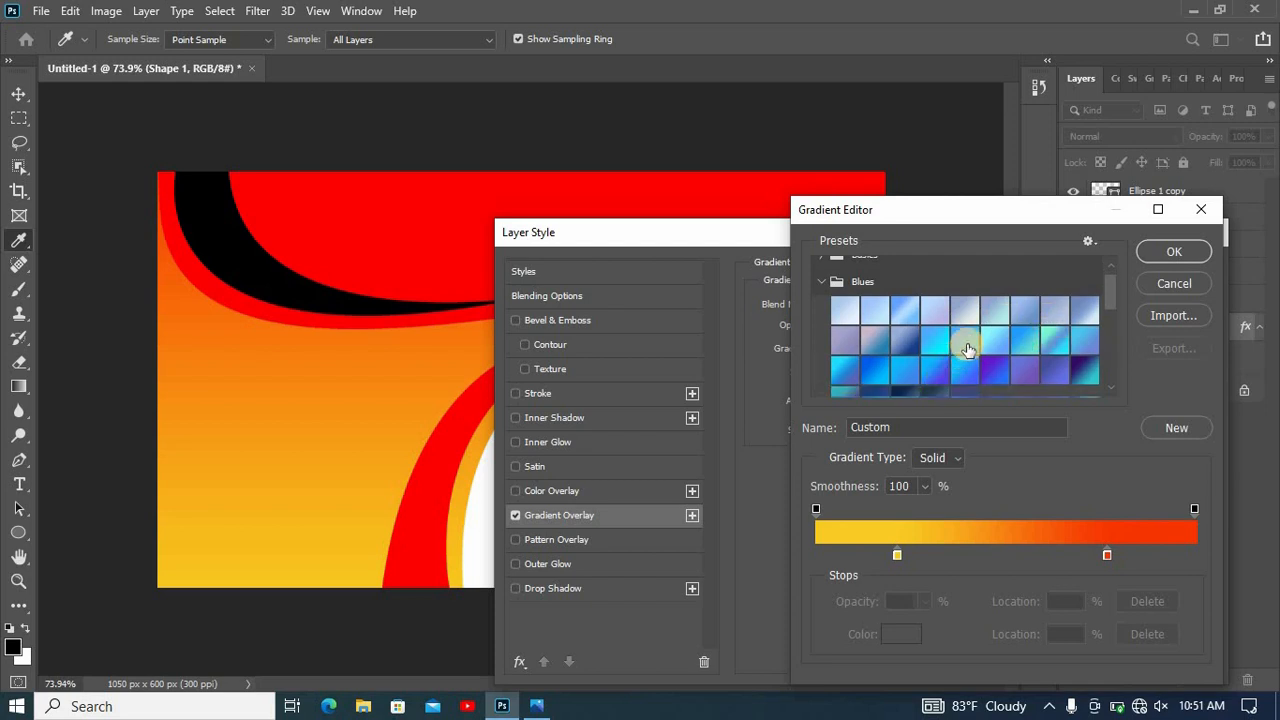
{"action": "left_click", "coordinate": [884, 372]}
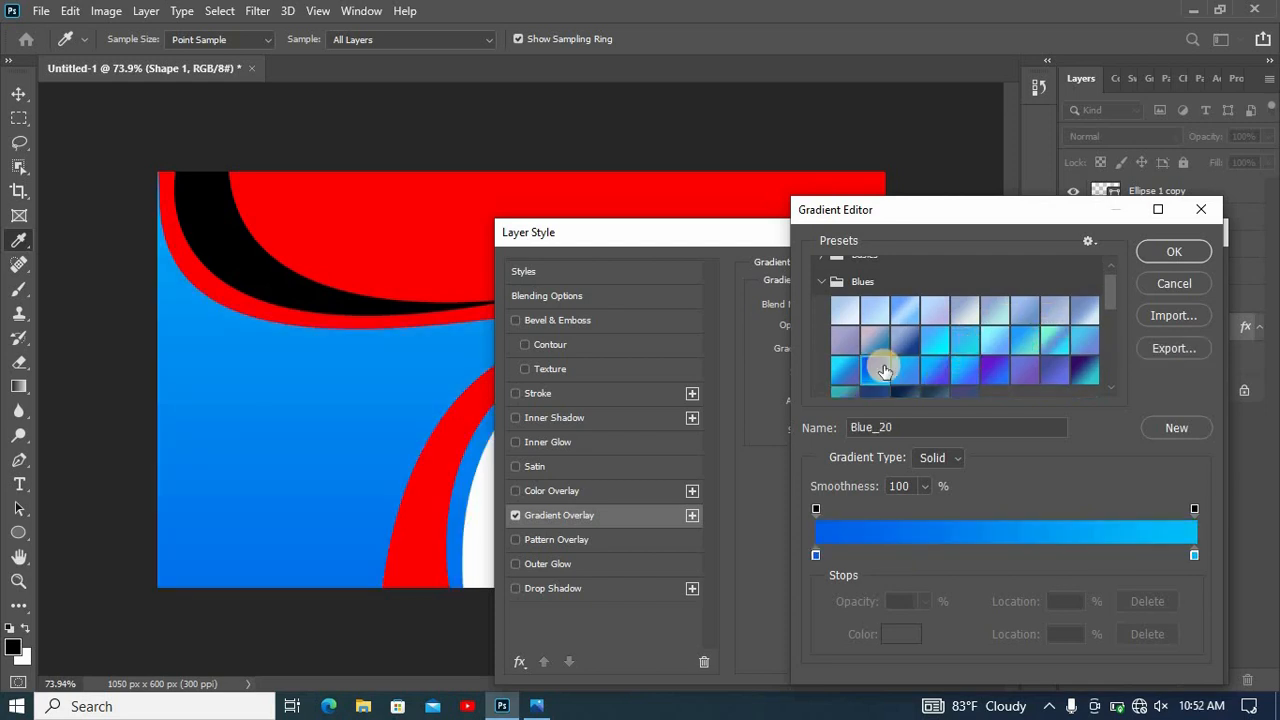
- Add a color stop at 50% of the gradient and set it to light blue
{"action": "left_click", "coordinate": [1005, 556]}
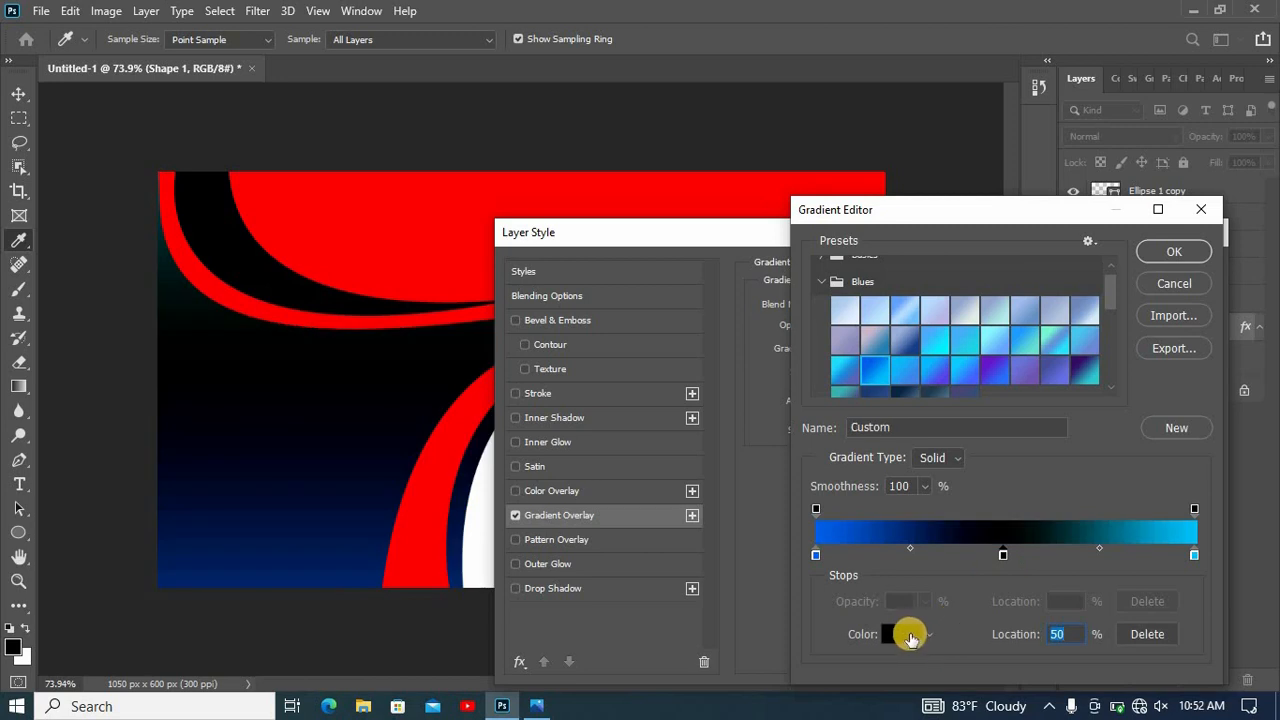
{"action": "left_click", "coordinate": [897, 634]}
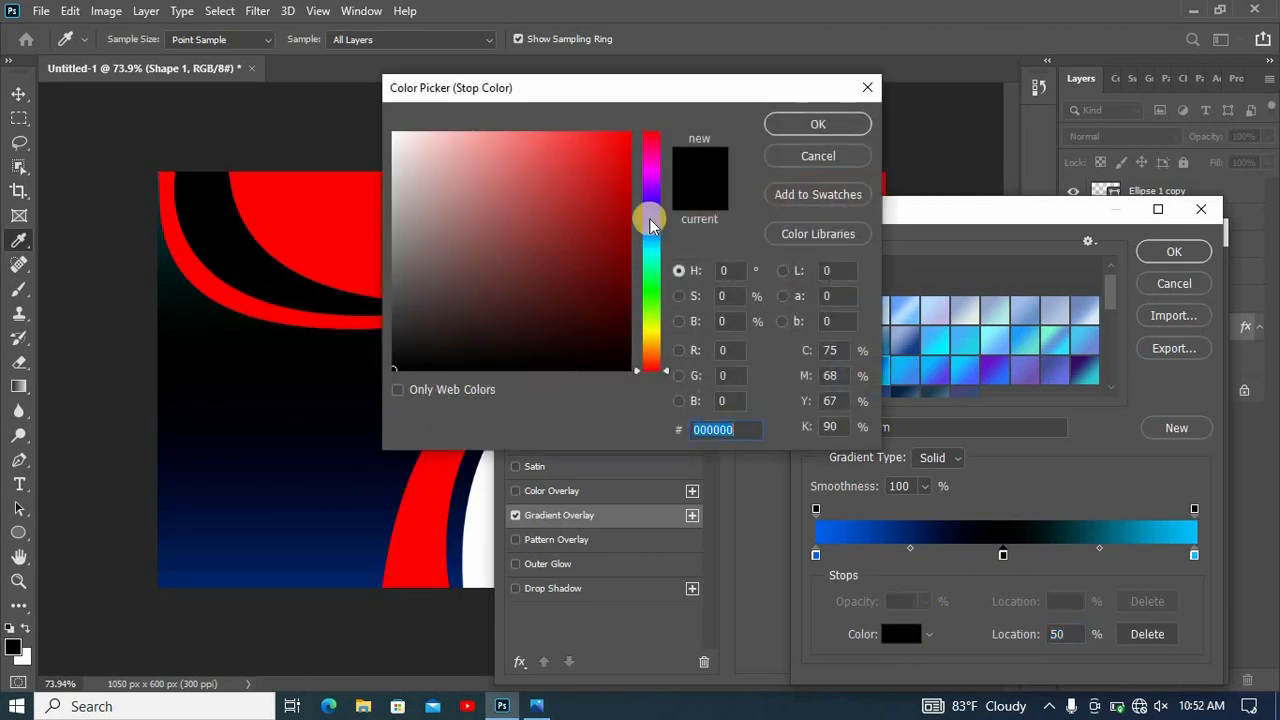
{"action": "left_click_drag", "start_coordinate": [640, 222], "coordinate": [640, 231]}
{"action": "left_click", "coordinate": [610, 241]}
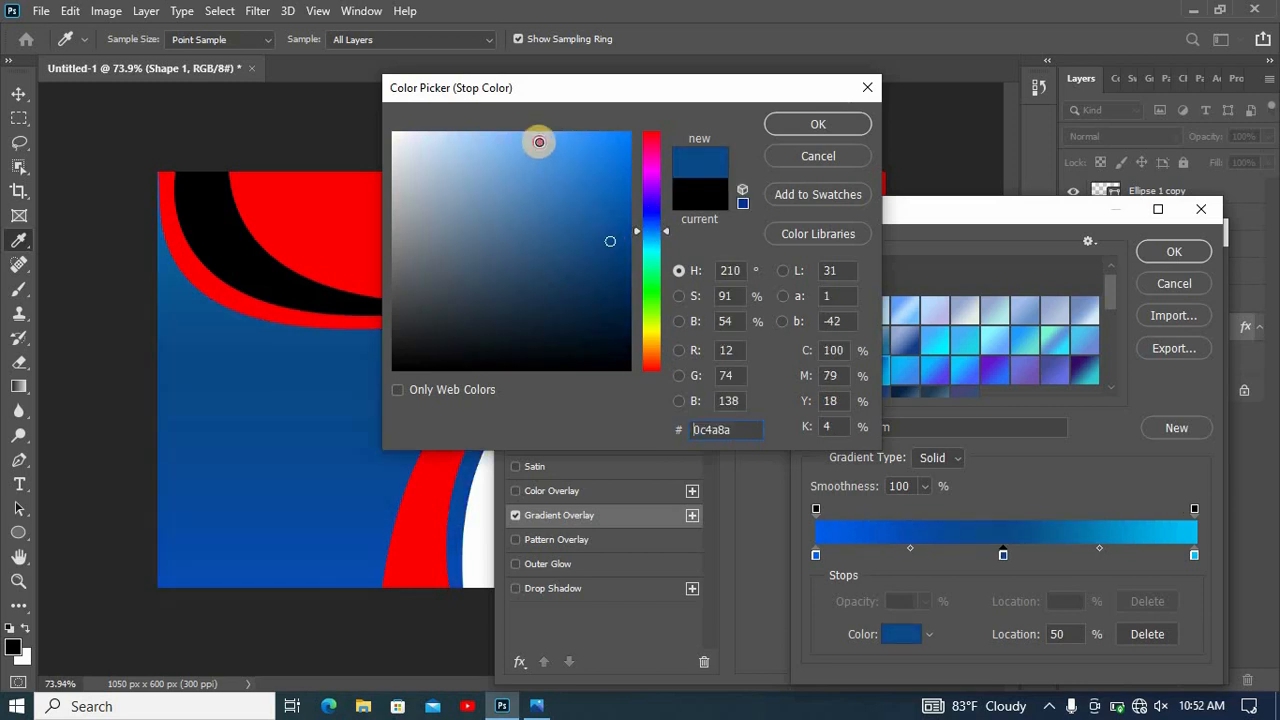
{"action": "left_click", "coordinate": [539, 142]}
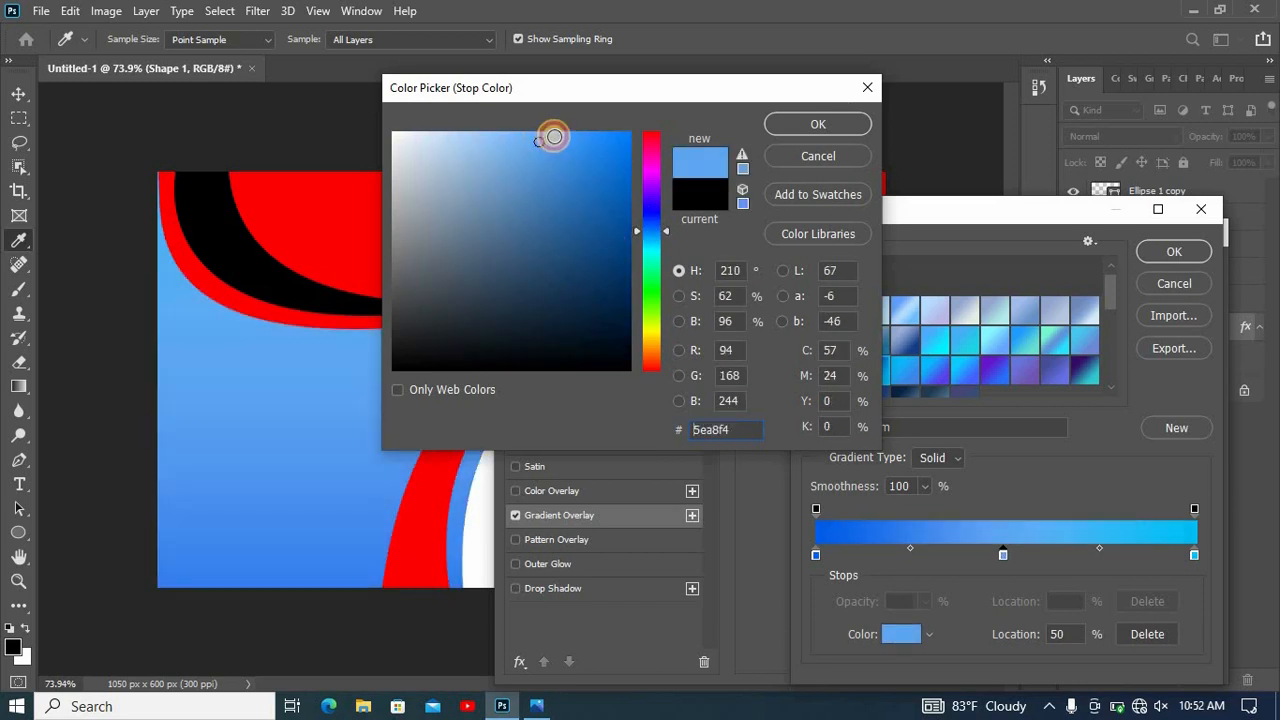
{"action": "left_click", "coordinate": [818, 124]}
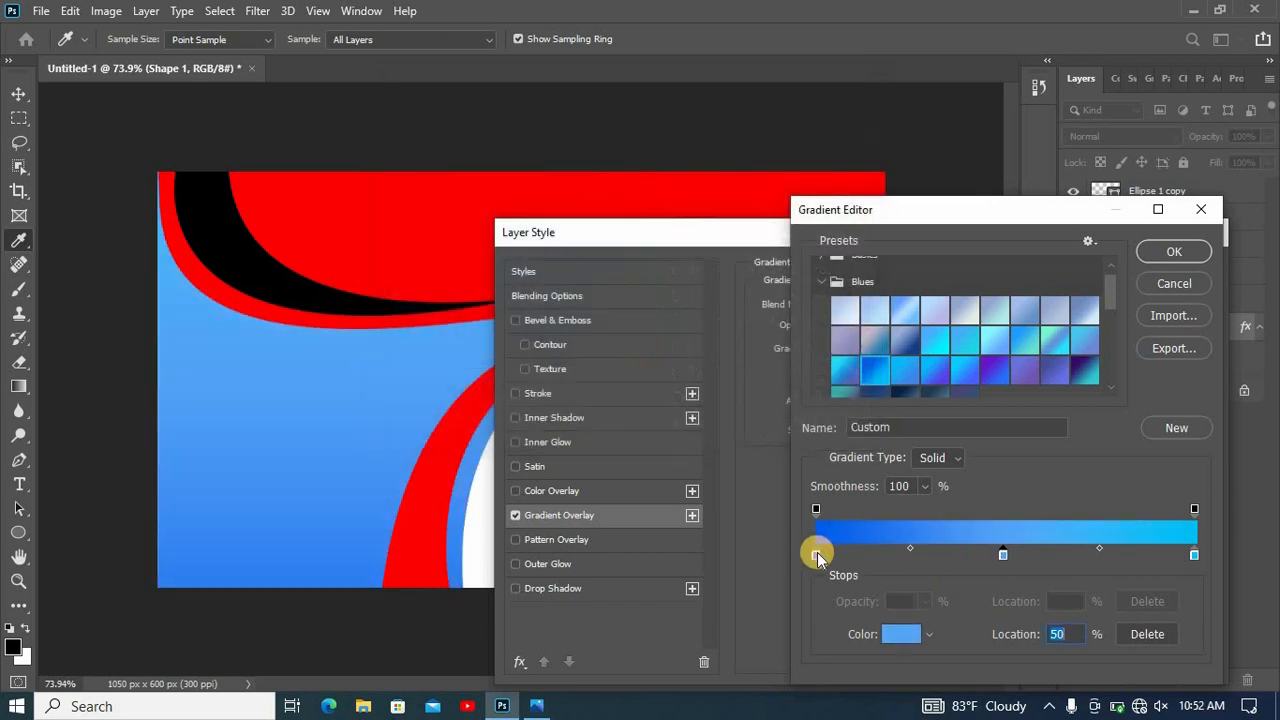
- Move the gradient's first stop to 26% and its last to 69%, recolor the last stop #009ffa, and apply the overlay
{"action": "left_click_drag", "start_coordinate": [817, 552], "coordinate": [914, 552]}
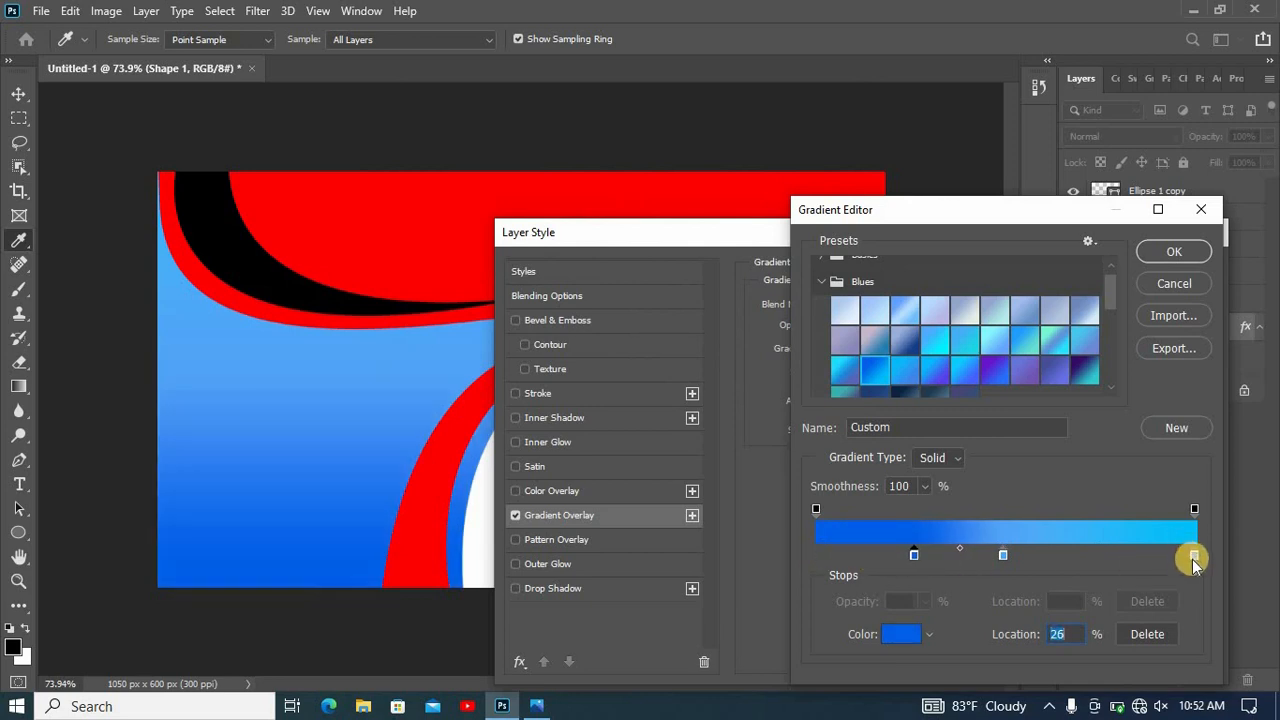
{"action": "left_click_drag", "start_coordinate": [1196, 558], "coordinate": [1158, 556]}
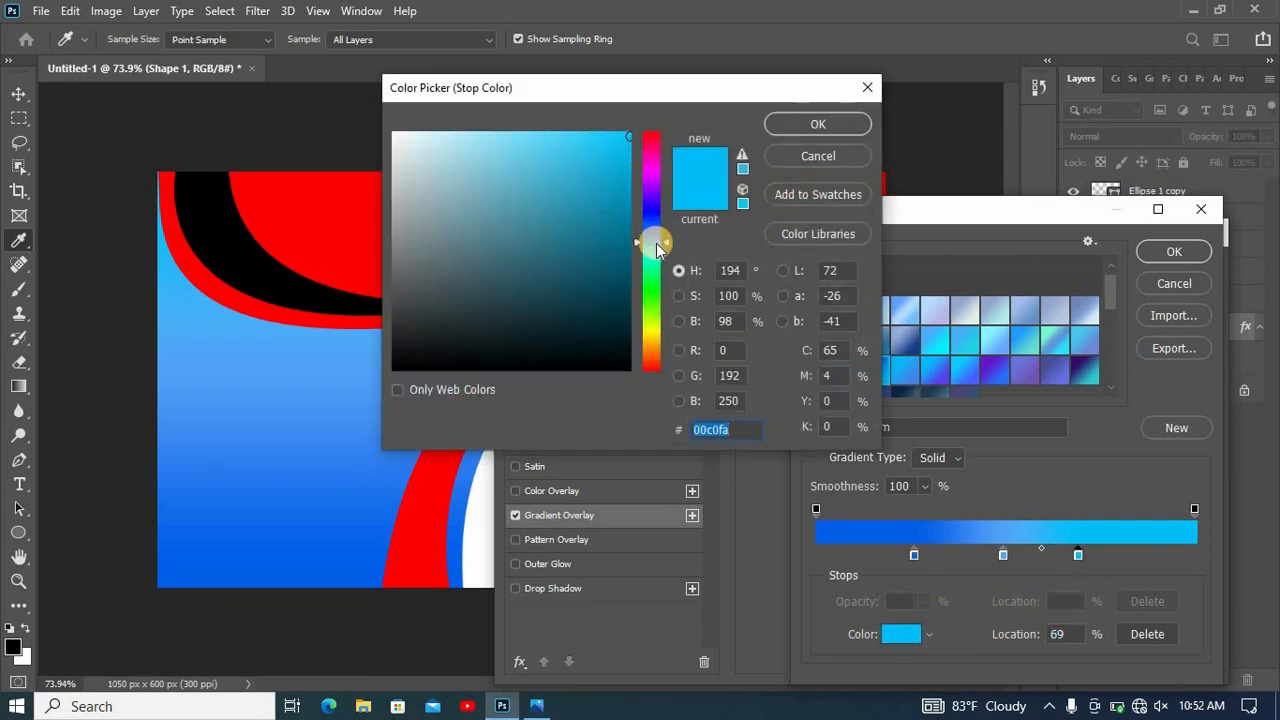
{"action": "left_click_drag", "start_coordinate": [658, 240], "coordinate": [656, 236]}
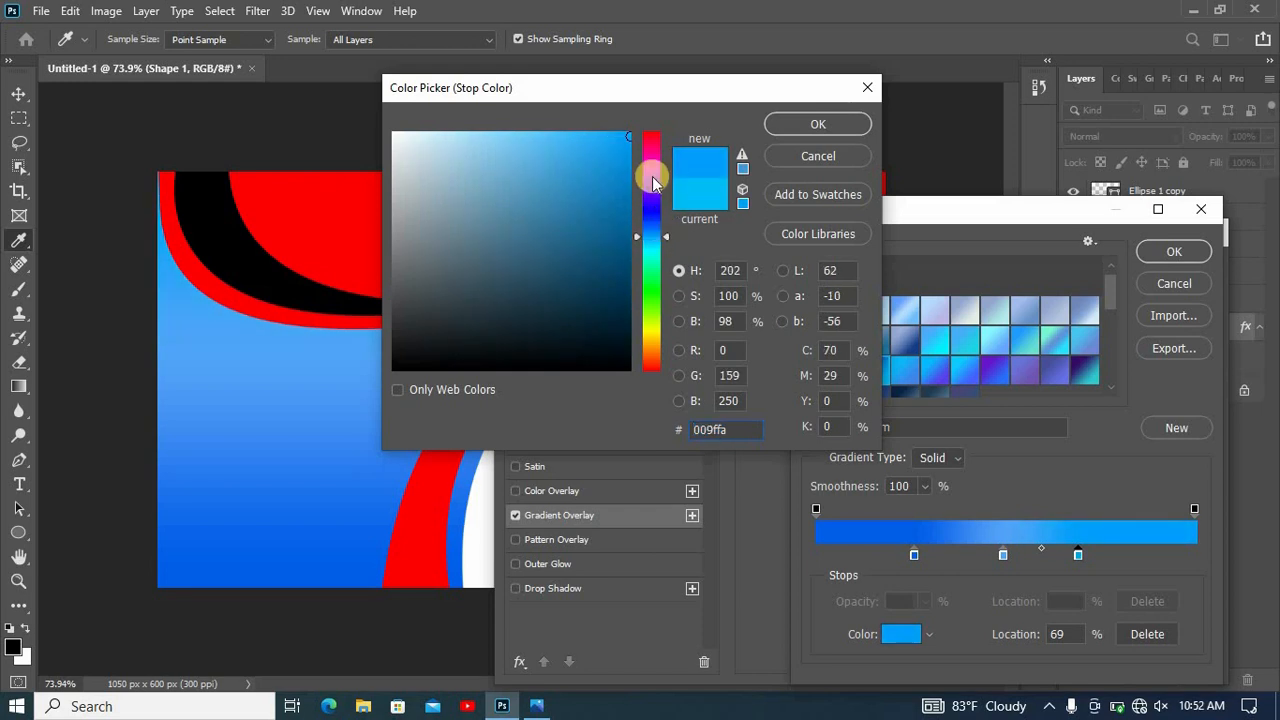
{"action": "left_click", "coordinate": [800, 128]}
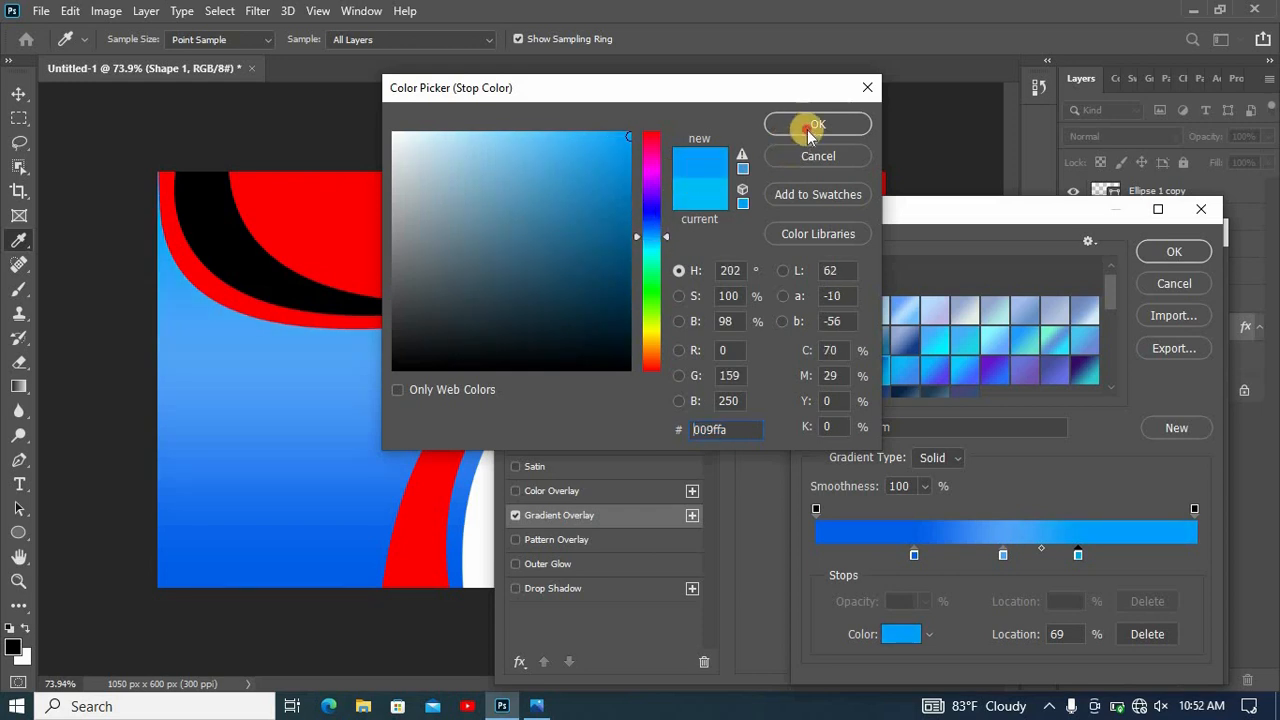
{"action": "left_click", "coordinate": [1168, 256]}
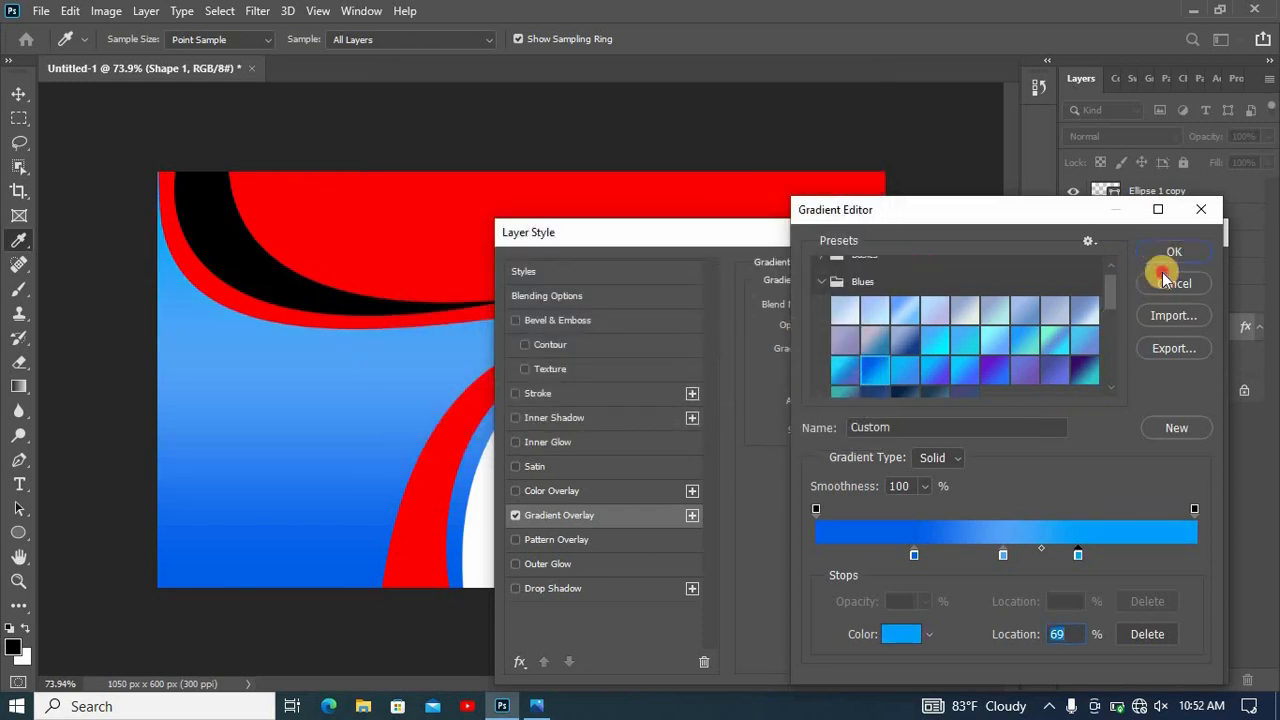
{"action": "left_click", "coordinate": [1162, 275]}
- Apply the same three-stop blue gradient overlay, linear at 90°, to the red upper shape, Shape 2
{"action": "left_click", "coordinate": [737, 190]}
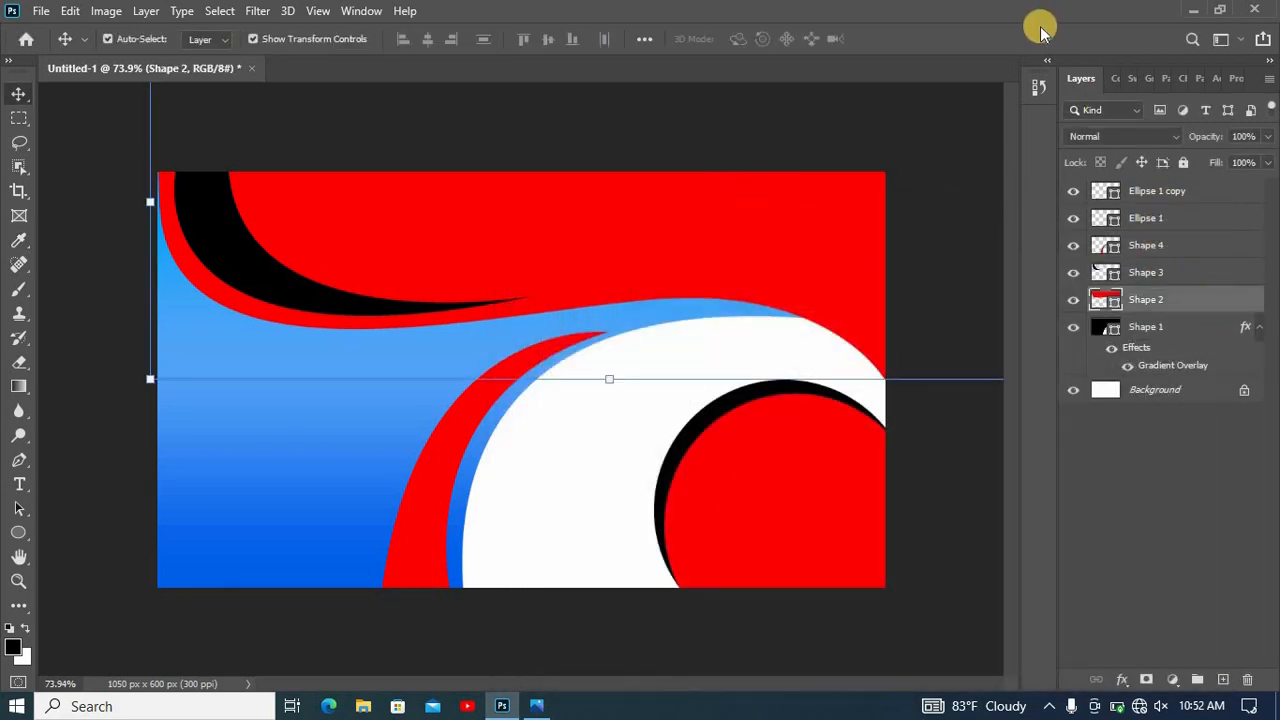
{"action": "right_click", "coordinate": [1210, 293]}
{"action": "left_click", "coordinate": [1044, 29]}
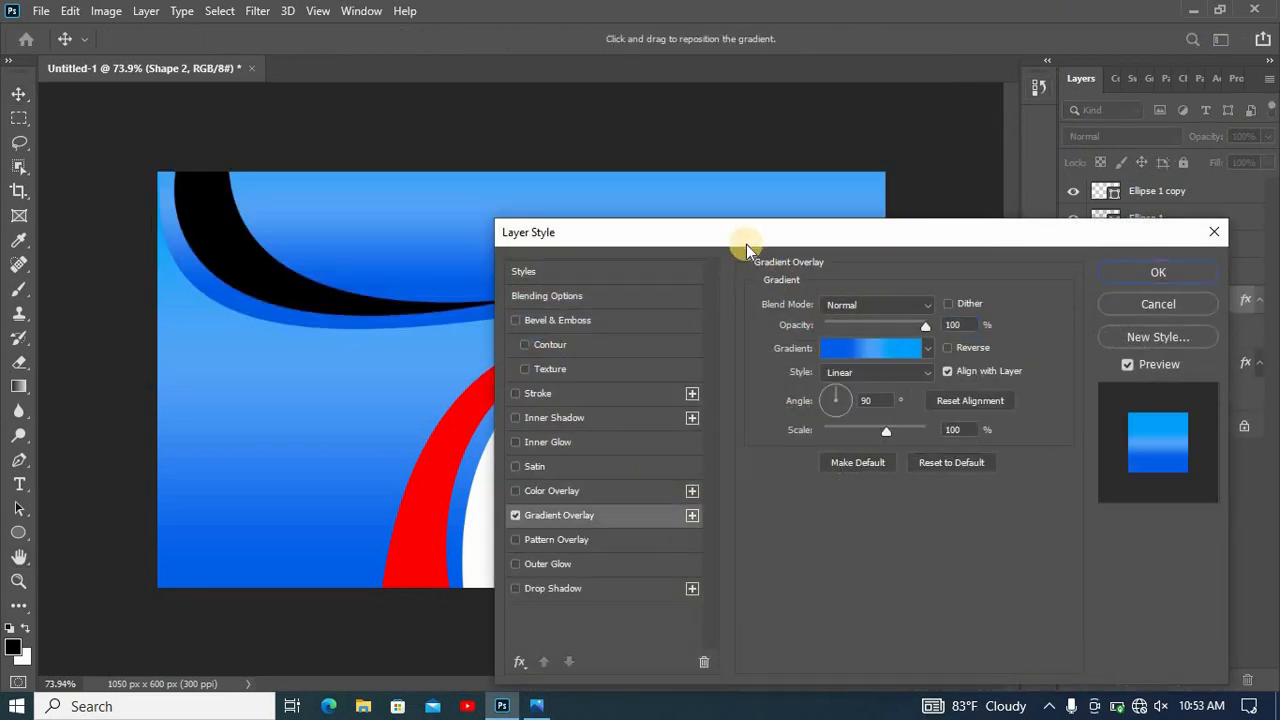
{"action": "left_click_drag", "start_coordinate": [743, 243], "coordinate": [622, 692]}
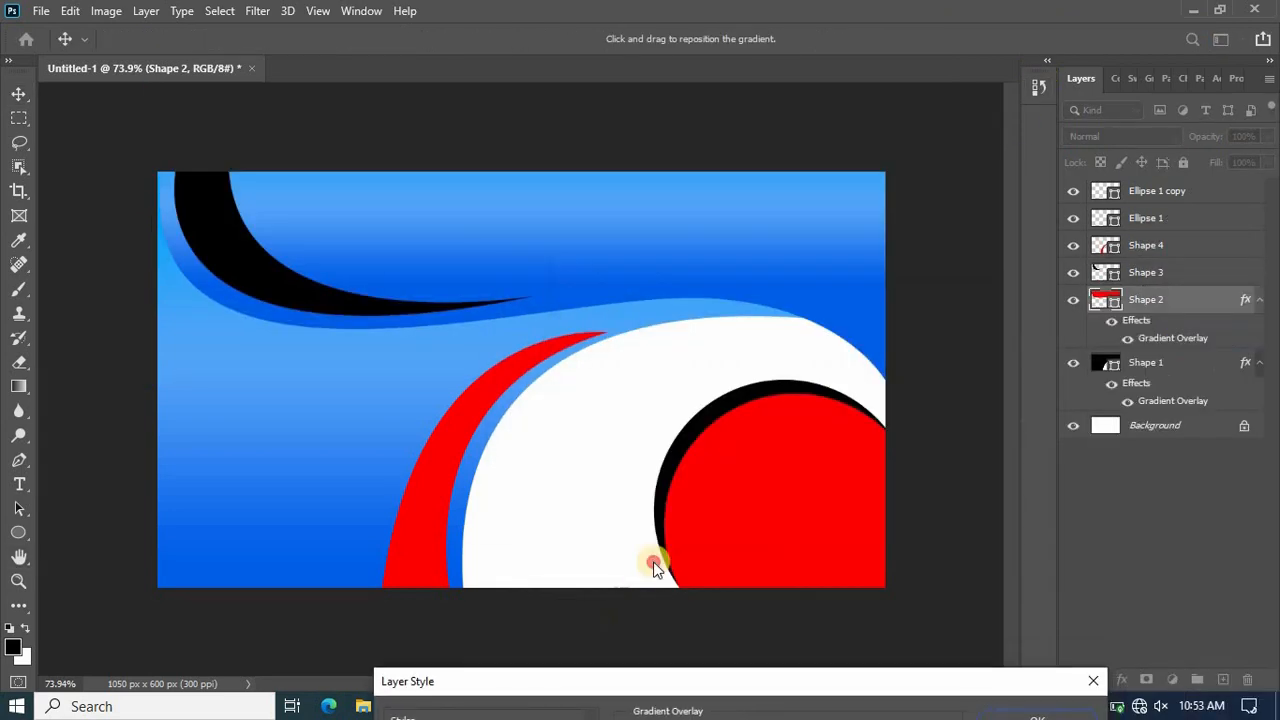
{"action": "left_click_drag", "start_coordinate": [653, 563], "coordinate": [752, 212]}
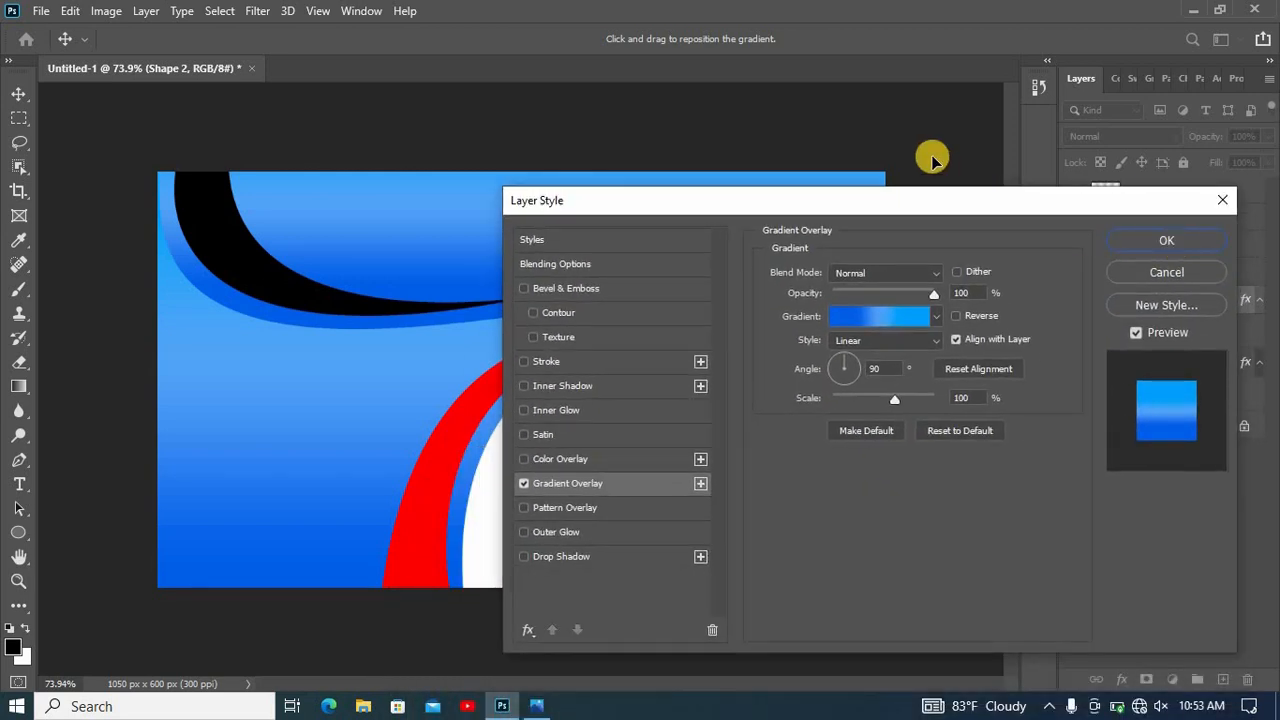
{"action": "key", "text": "Return"}
- Apply a gradient overlay with the Blue_27 preset to the black upper crescent, Shape 3
{"action": "left_click", "coordinate": [493, 398]}
{"action": "left_click", "coordinate": [311, 292]}
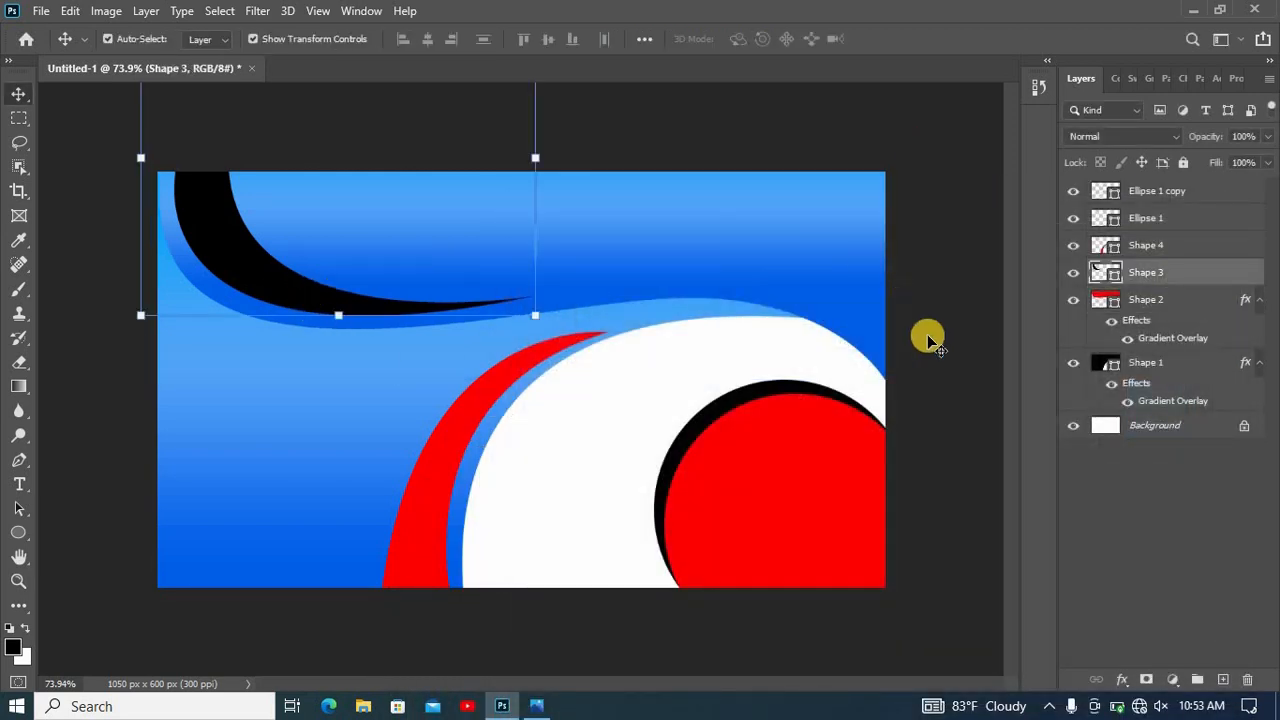
{"action": "right_click", "coordinate": [1160, 277]}
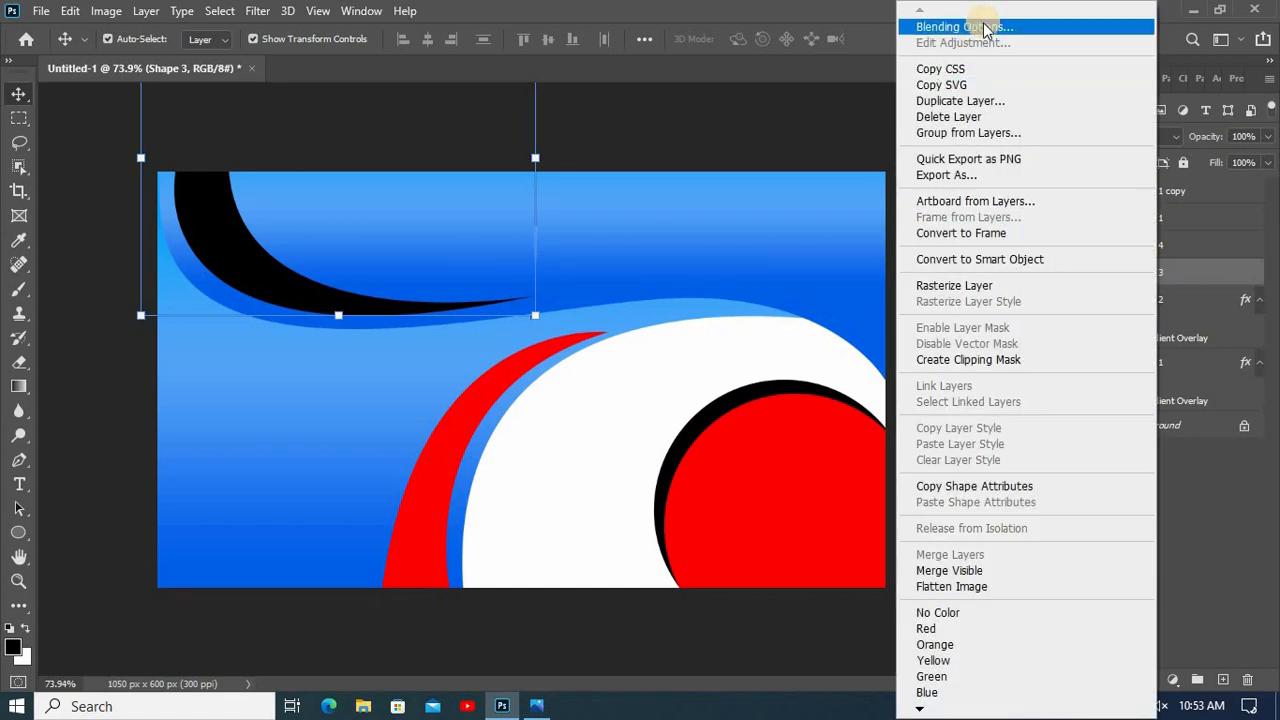
{"action": "left_click", "coordinate": [985, 27]}
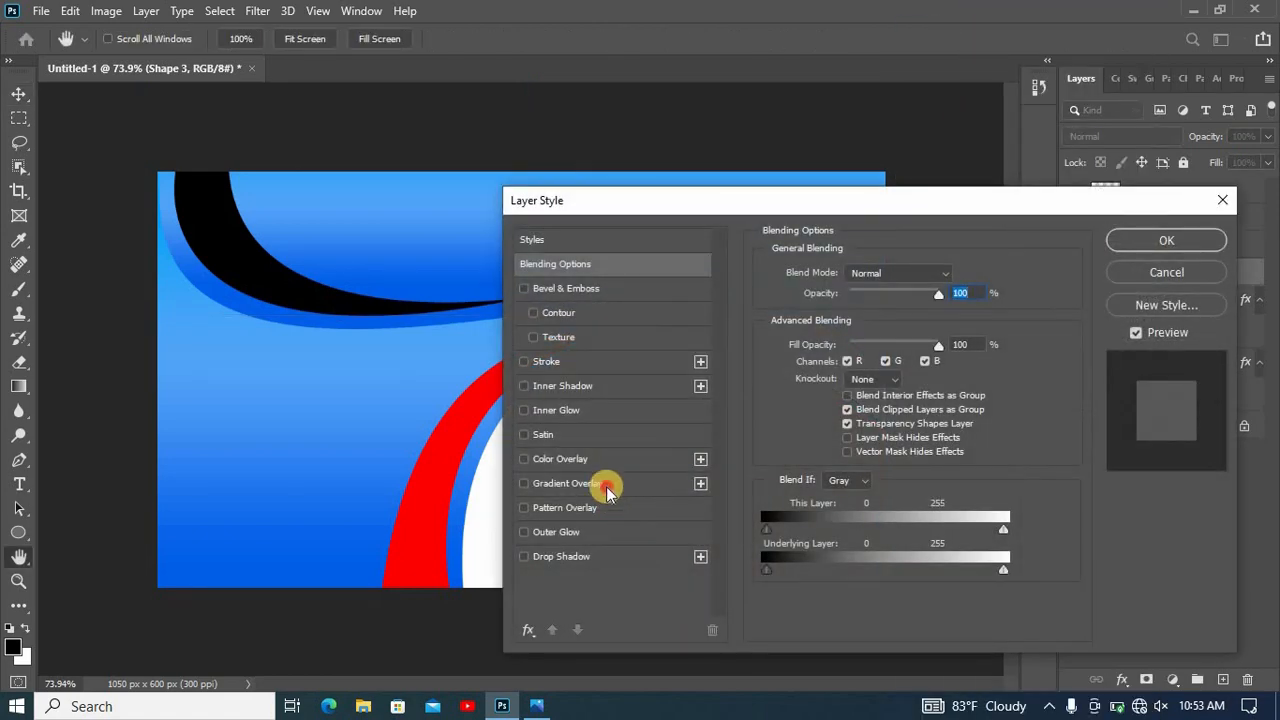
{"action": "left_click", "coordinate": [567, 483]}
{"action": "left_click", "coordinate": [855, 317]}
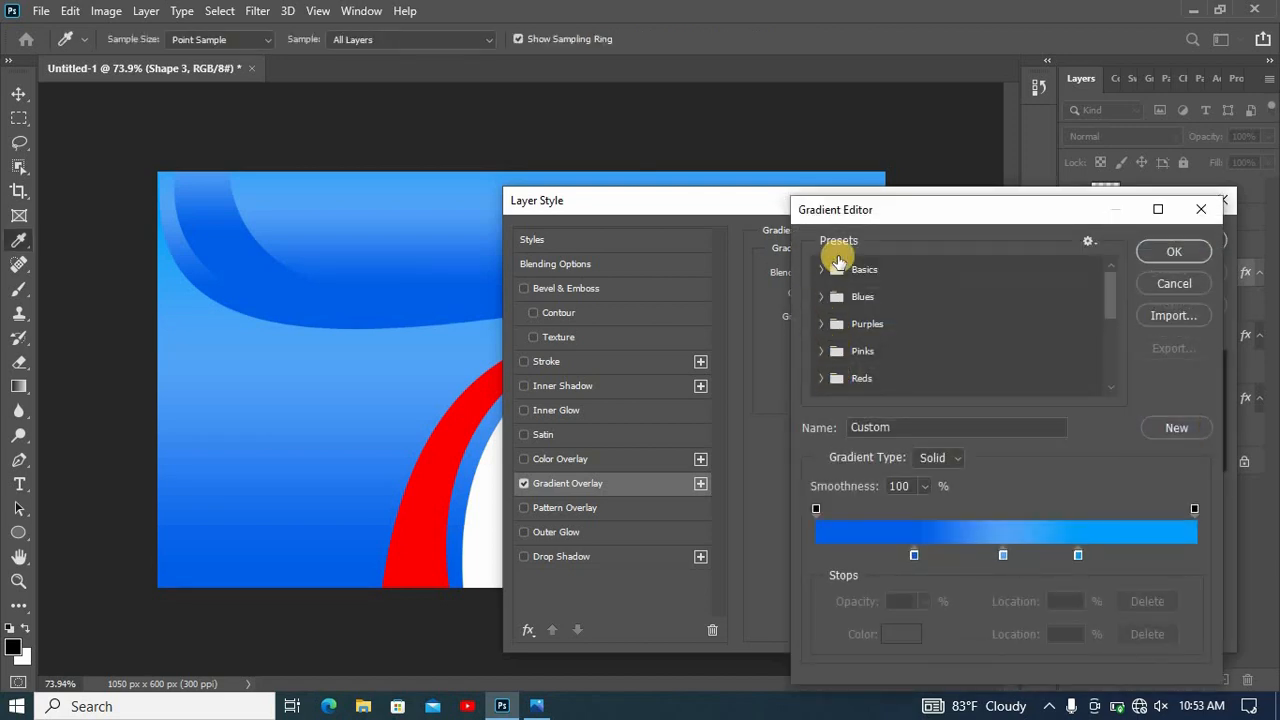
{"action": "left_click", "coordinate": [941, 310]}
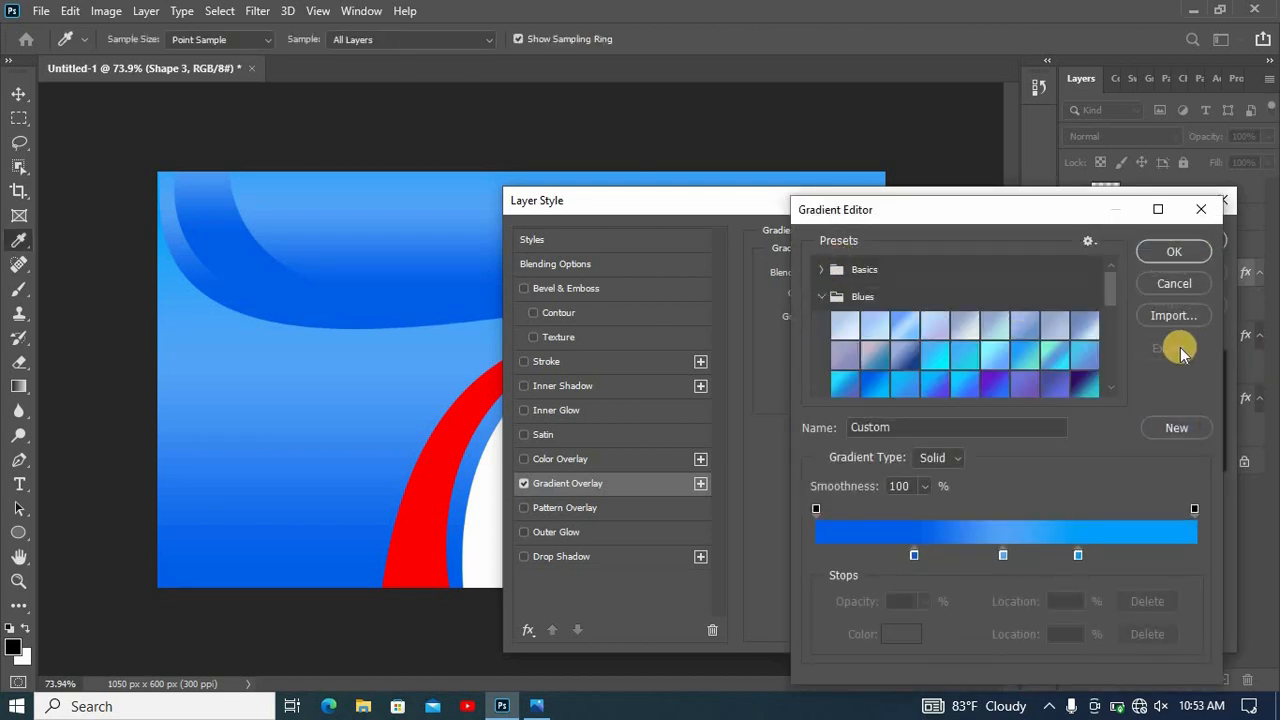
{"action": "scroll", "coordinate": [1069, 366], "scroll_direction": "down", "scroll_amount": 1}
{"action": "left_click", "coordinate": [1069, 366]}
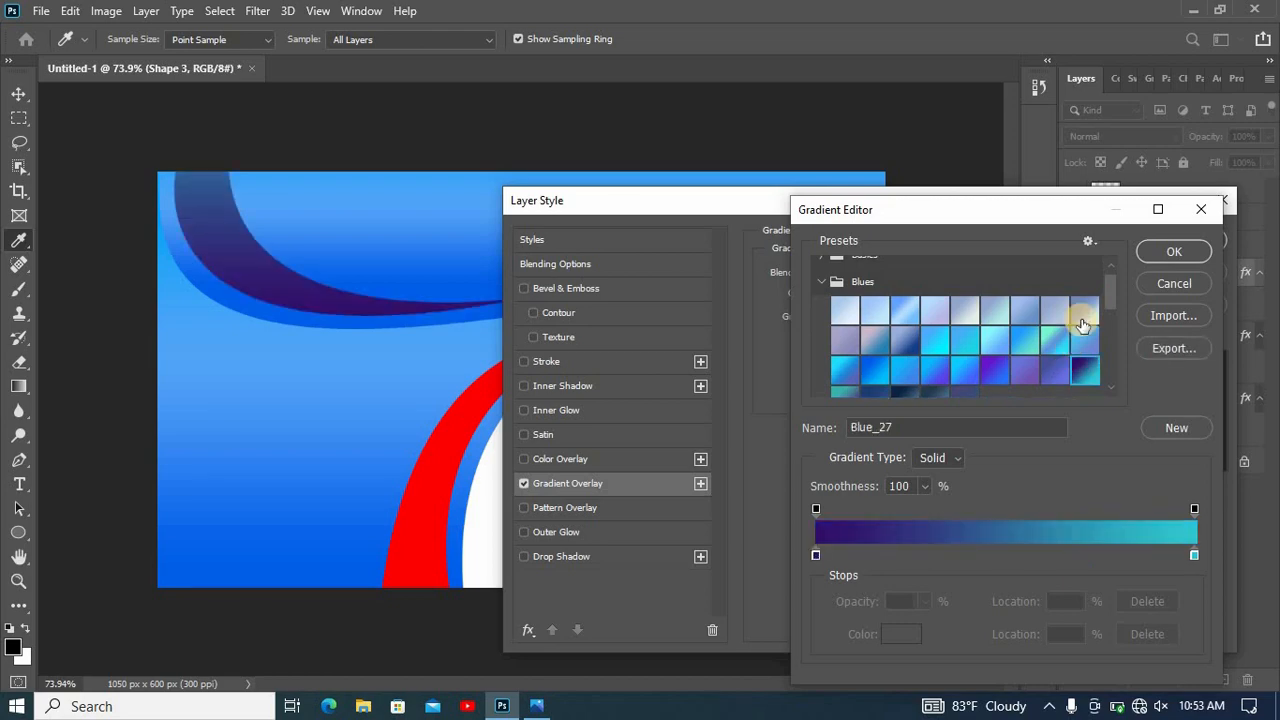
{"action": "left_click", "coordinate": [1175, 250]}
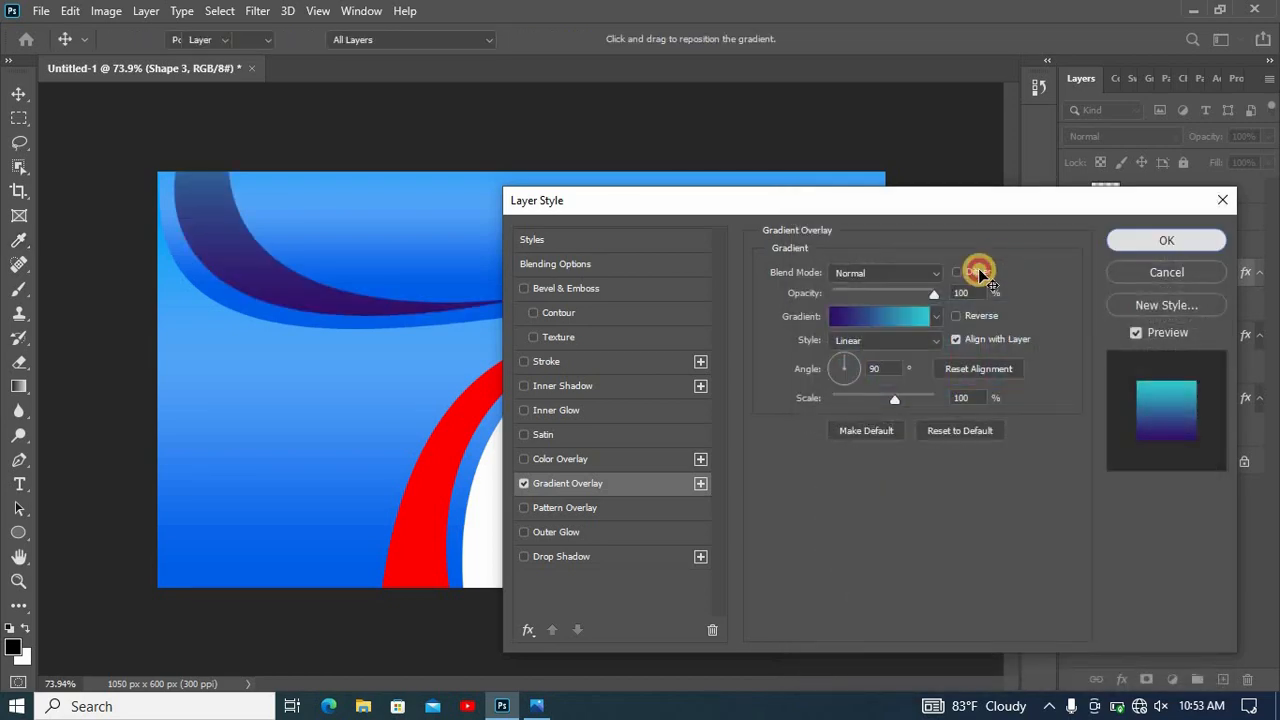
{"action": "key", "text": "Return"}
- Add a gradient overlay with the Blue_27 preset to the red lower crescent, Shape 4
{"action": "left_click", "coordinate": [450, 448]}
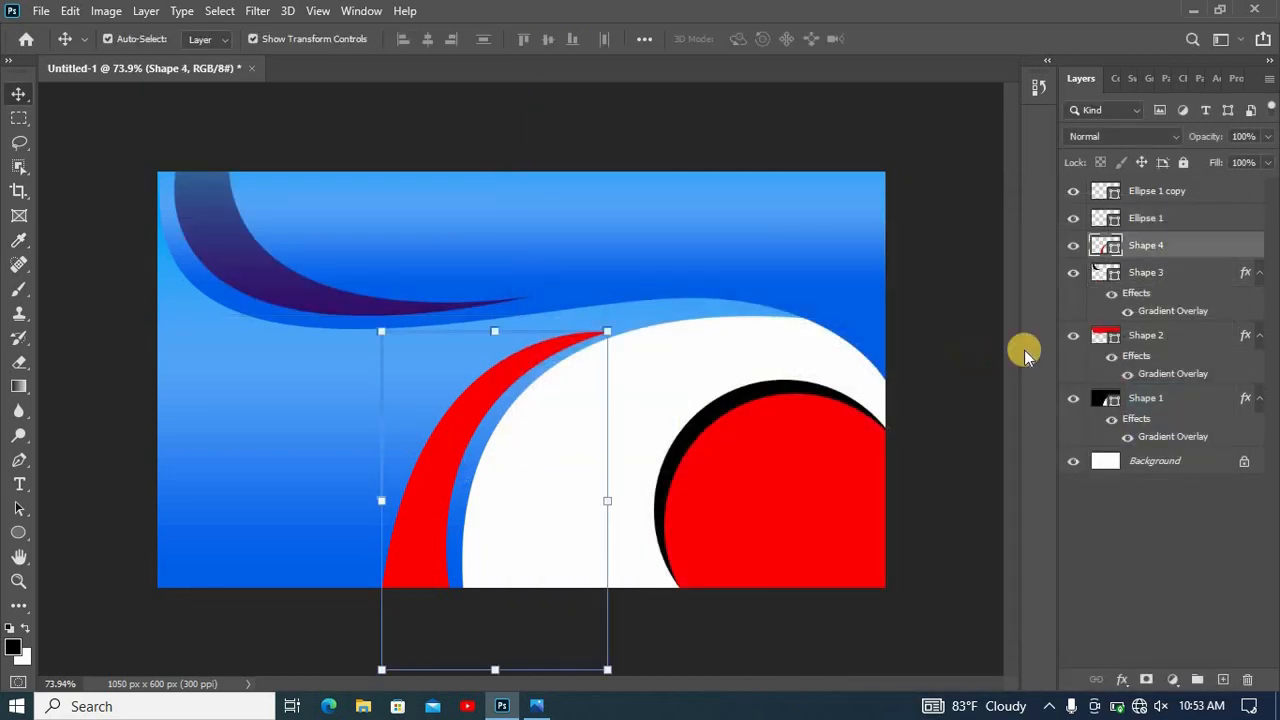
{"action": "right_click", "coordinate": [1164, 250]}
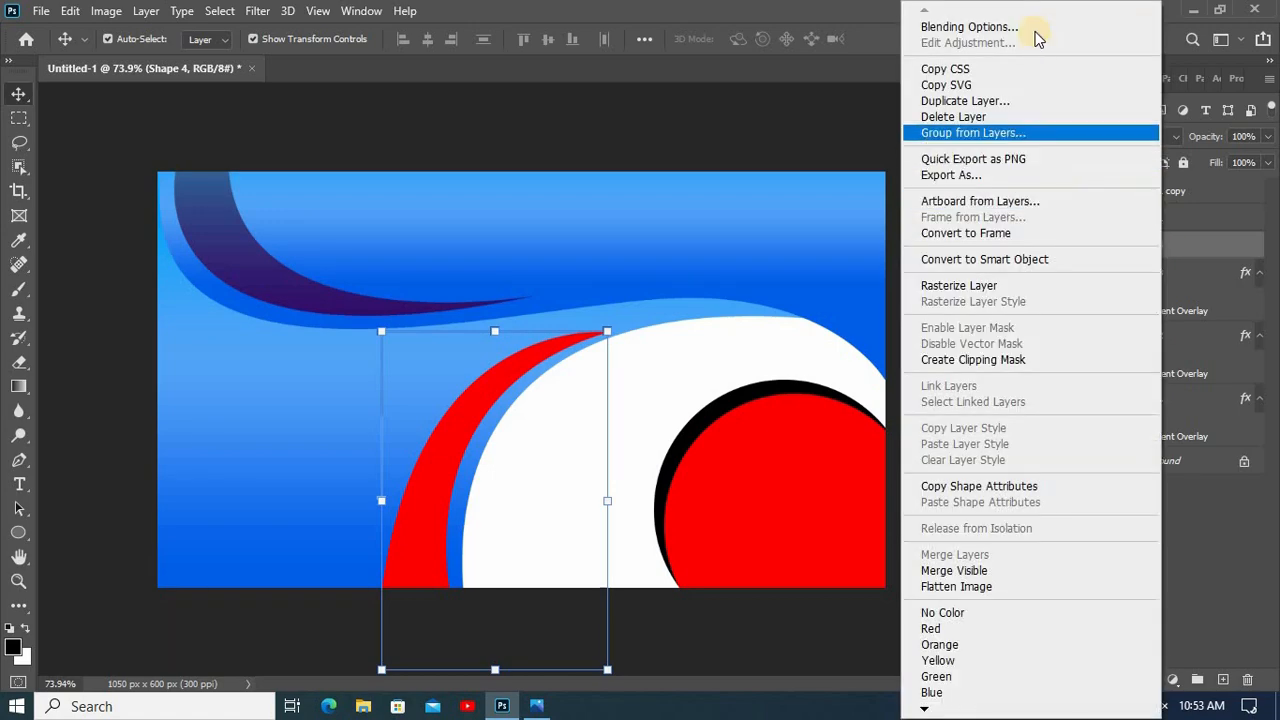
{"action": "left_click", "coordinate": [1031, 27]}
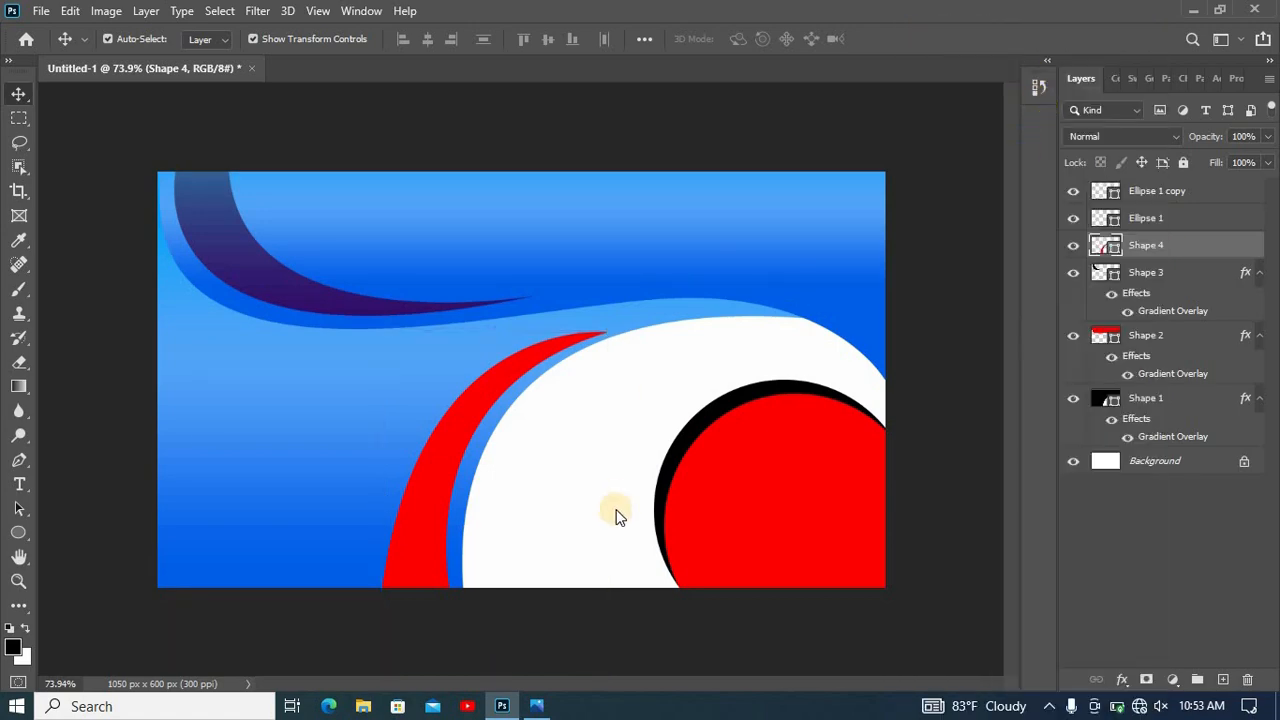
{"action": "left_click", "coordinate": [613, 485]}
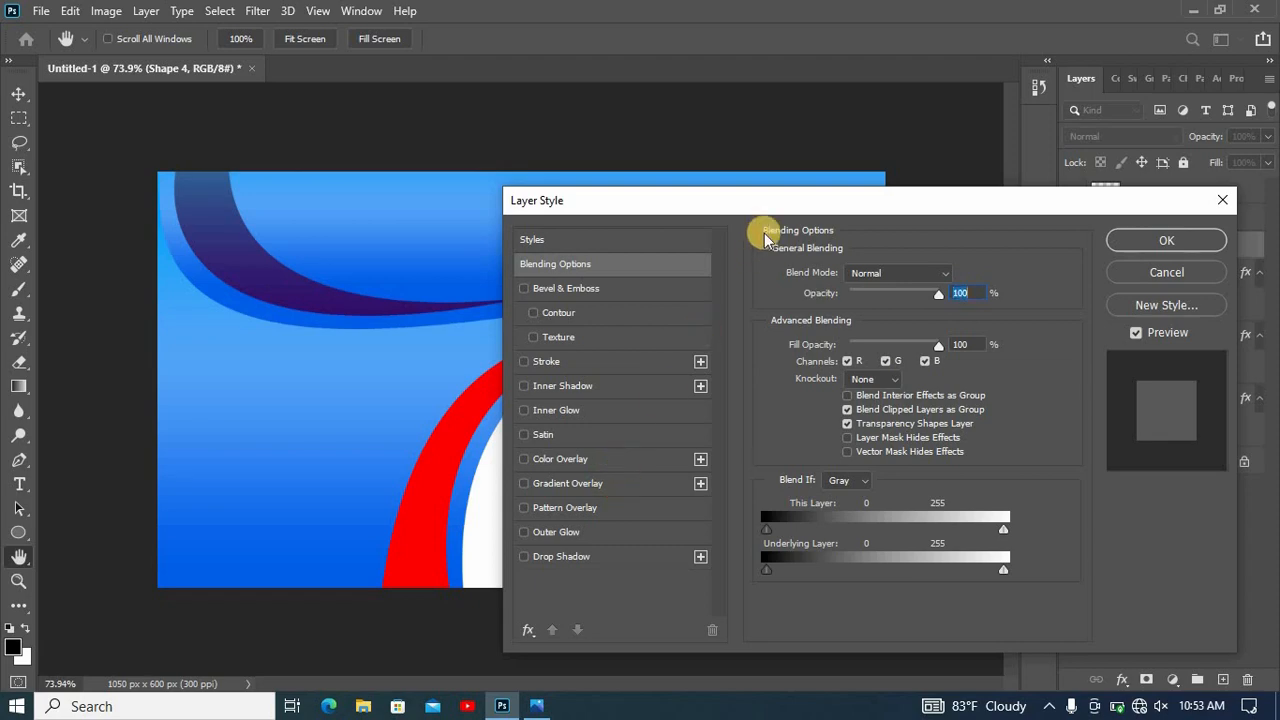
{"action": "left_click_drag", "start_coordinate": [857, 193], "coordinate": [925, 172]}
{"action": "left_click", "coordinate": [931, 297]}
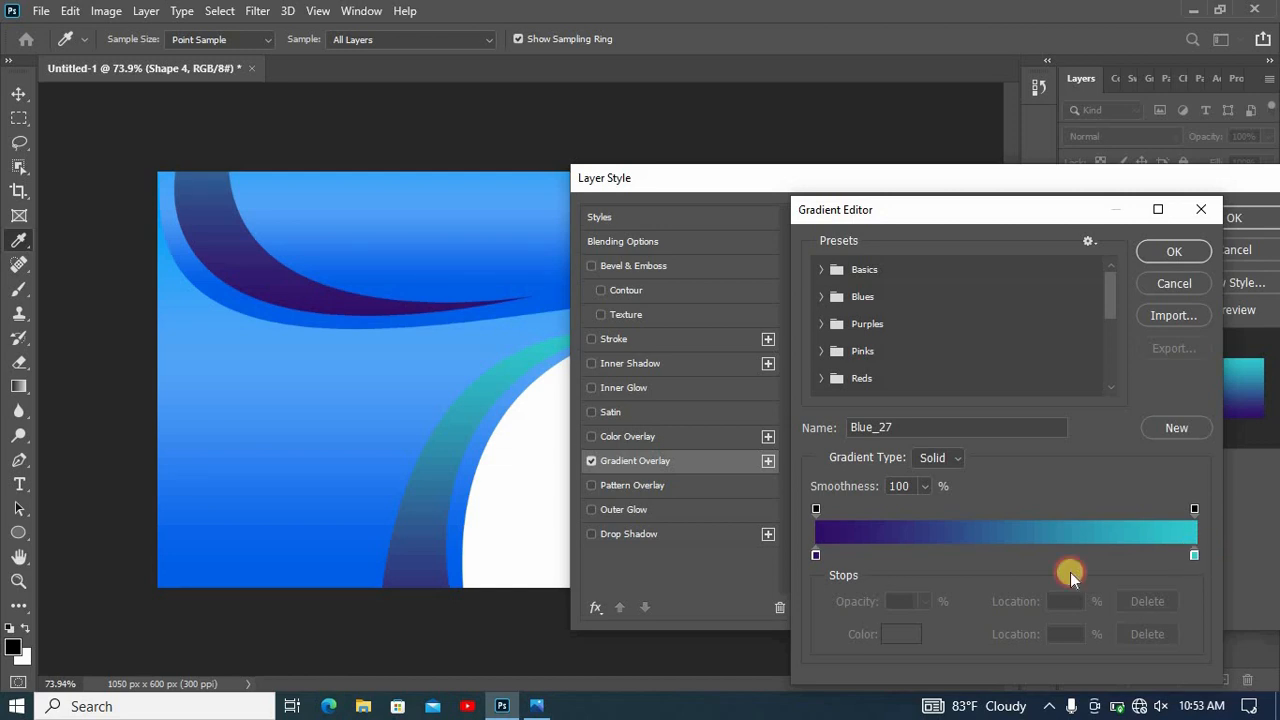
- Recolor the crescent gradient's last stop to light blue #61a7fe and apply the overlay to Shape 4
{"action": "left_click", "coordinate": [910, 626]}
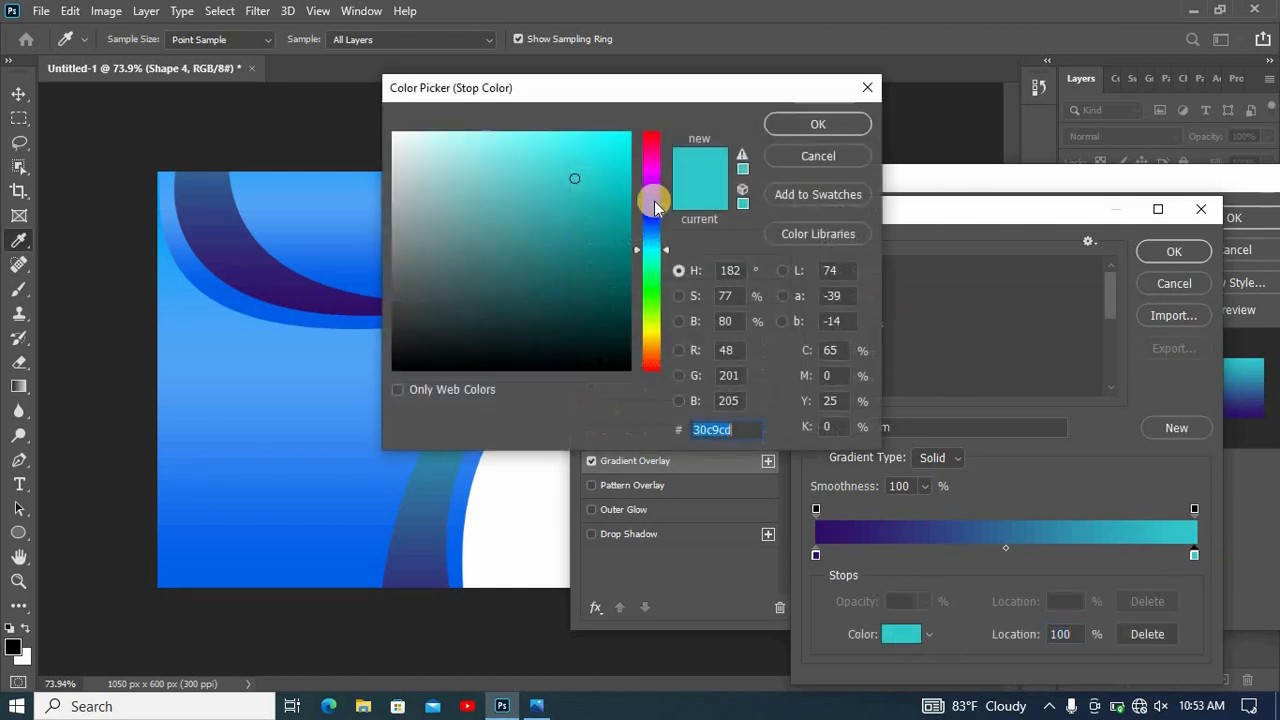
{"action": "left_click", "coordinate": [653, 203]}
{"action": "left_click_drag", "start_coordinate": [470, 92], "coordinate": [805, 157]}
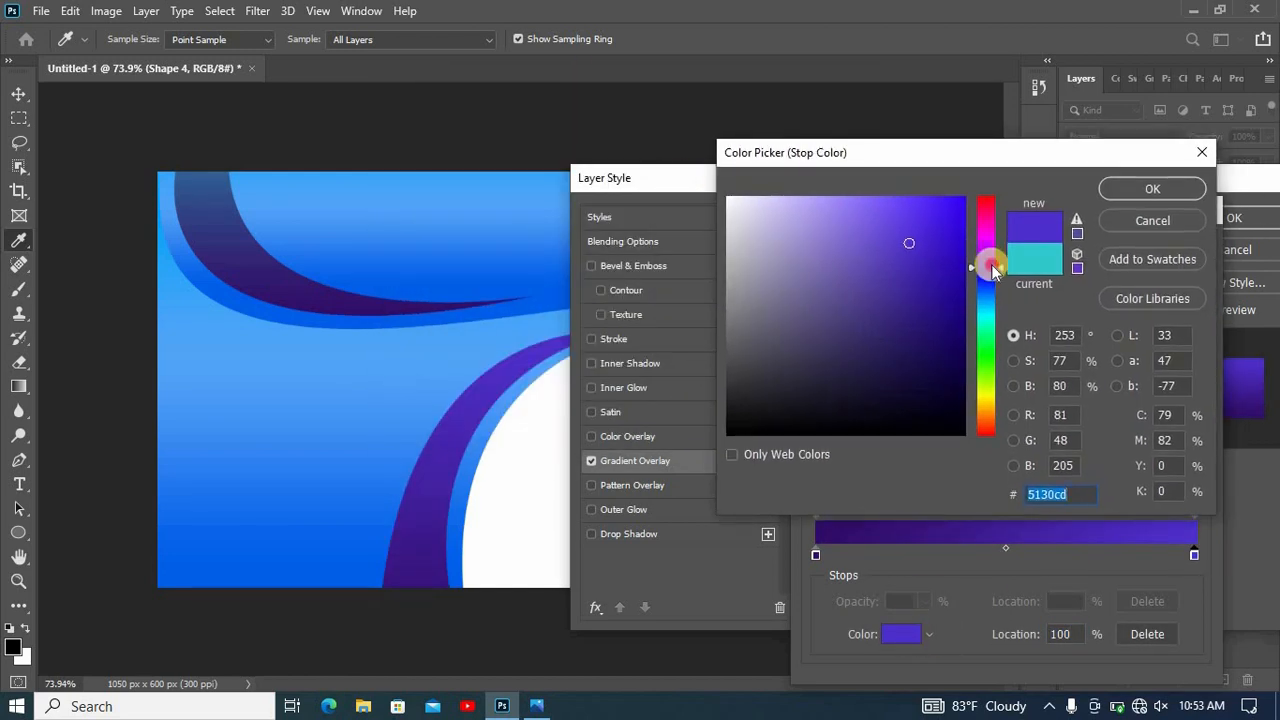
{"action": "left_click", "coordinate": [985, 308]}
{"action": "left_click", "coordinate": [970, 293]}
{"action": "left_click", "coordinate": [873, 195]}
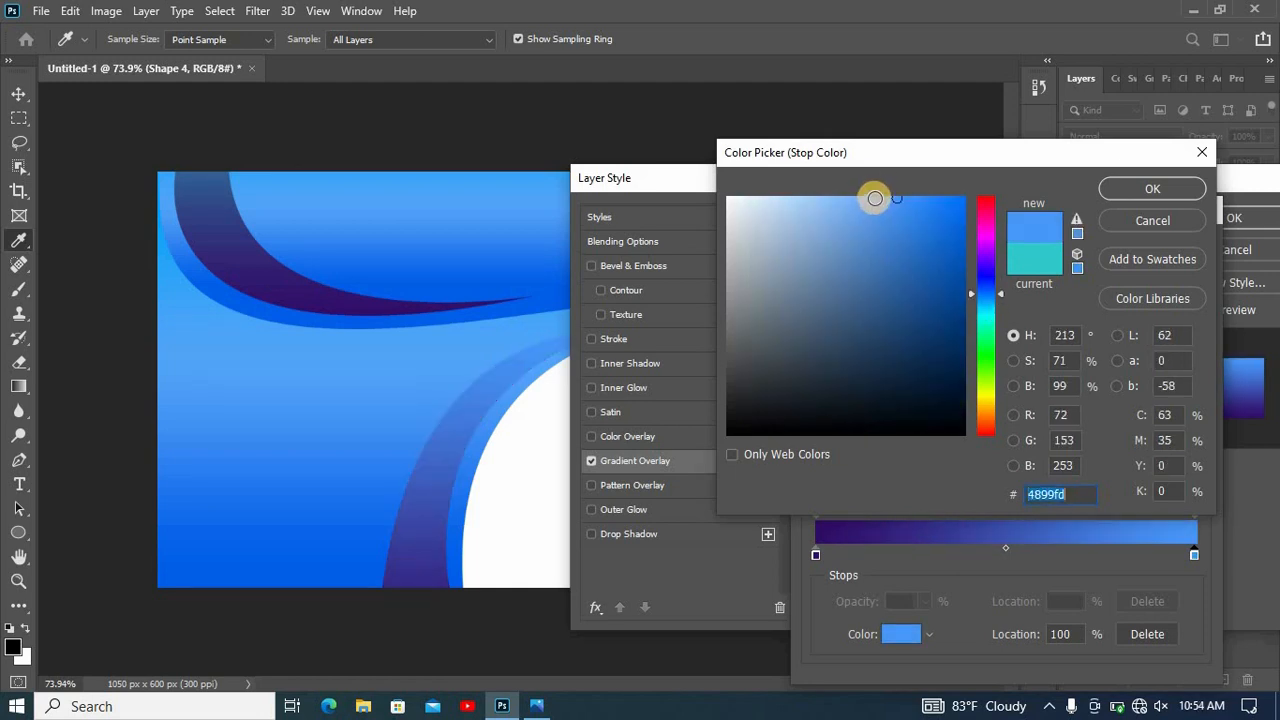
{"action": "left_click", "coordinate": [1150, 190]}
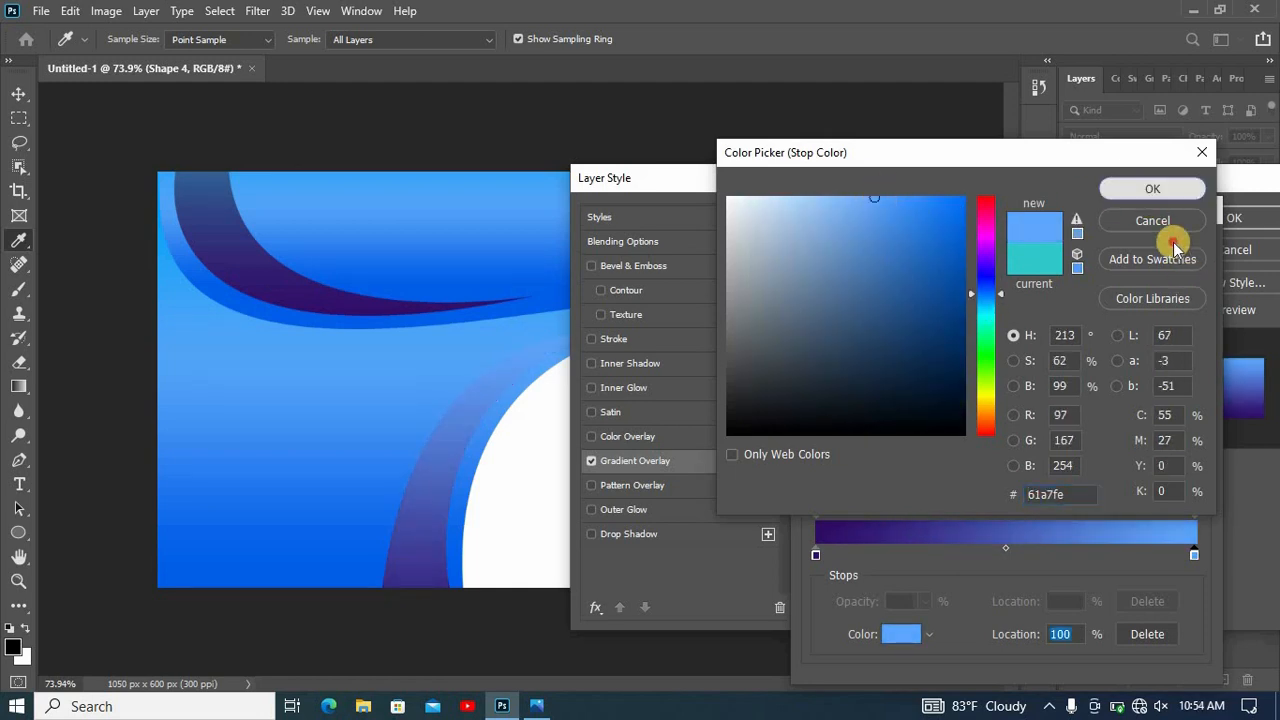
{"action": "left_click", "coordinate": [1200, 244]}
{"action": "left_click", "coordinate": [1209, 226]}
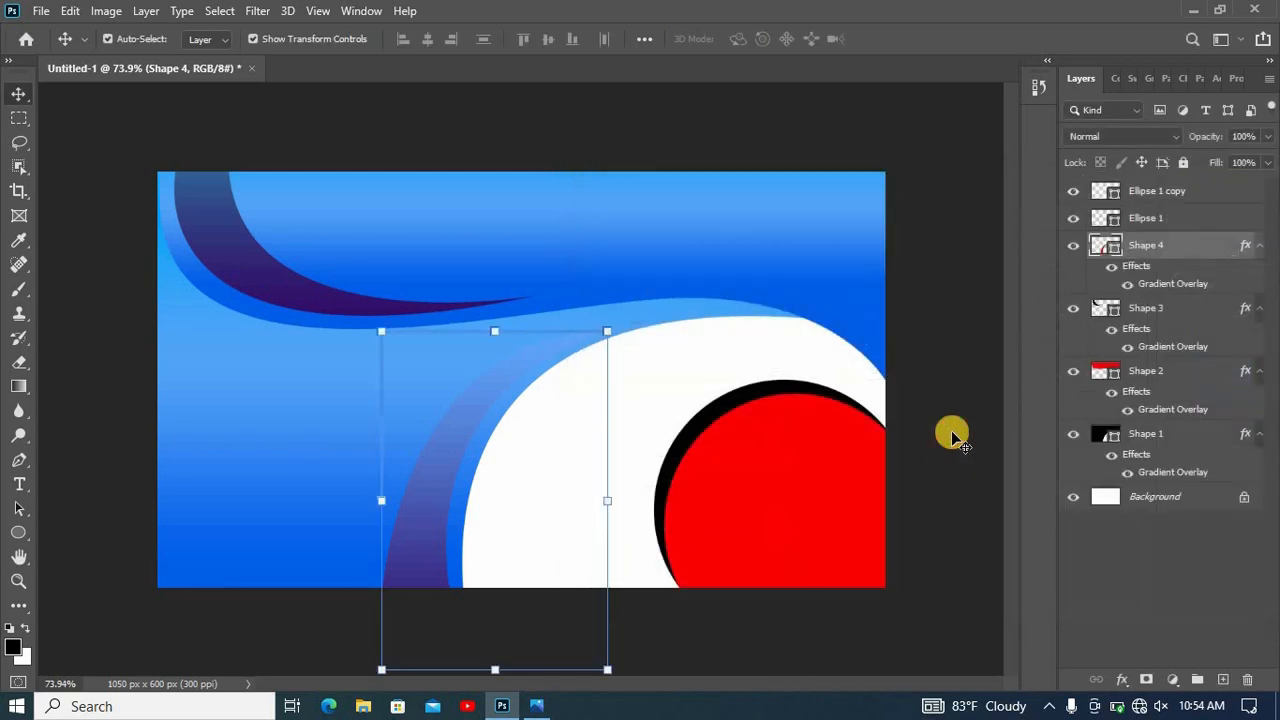
{"action": "left_click", "coordinate": [951, 430]}
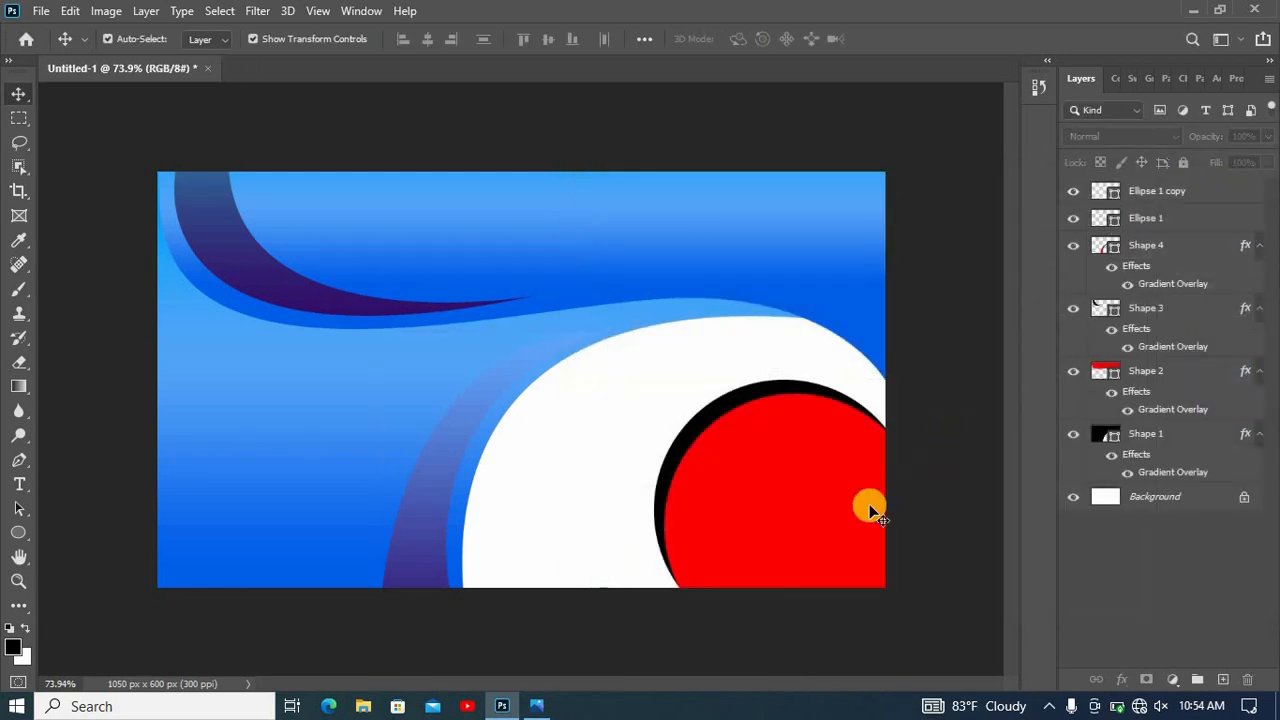
- Change the fill of the red corner circle, Ellipse 1 copy, to white (#ffffff)
{"action": "left_click", "coordinate": [777, 506]}
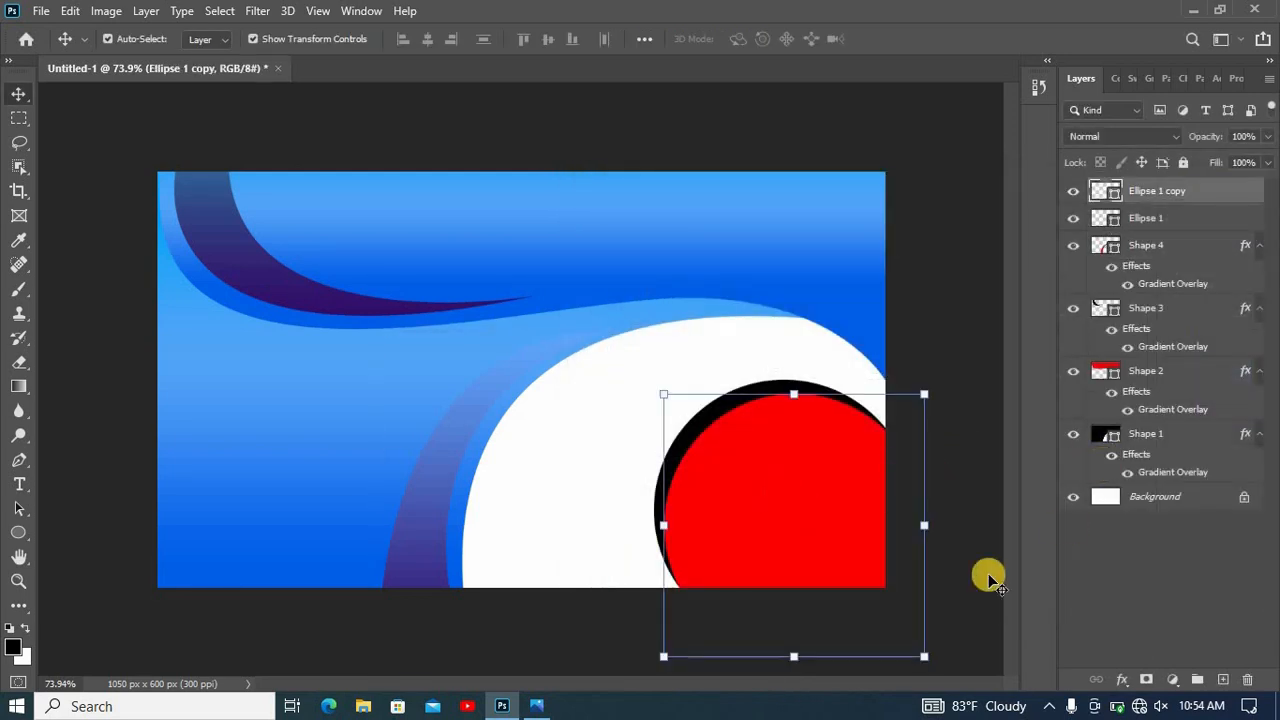
{"action": "double_click", "coordinate": [1107, 193]}
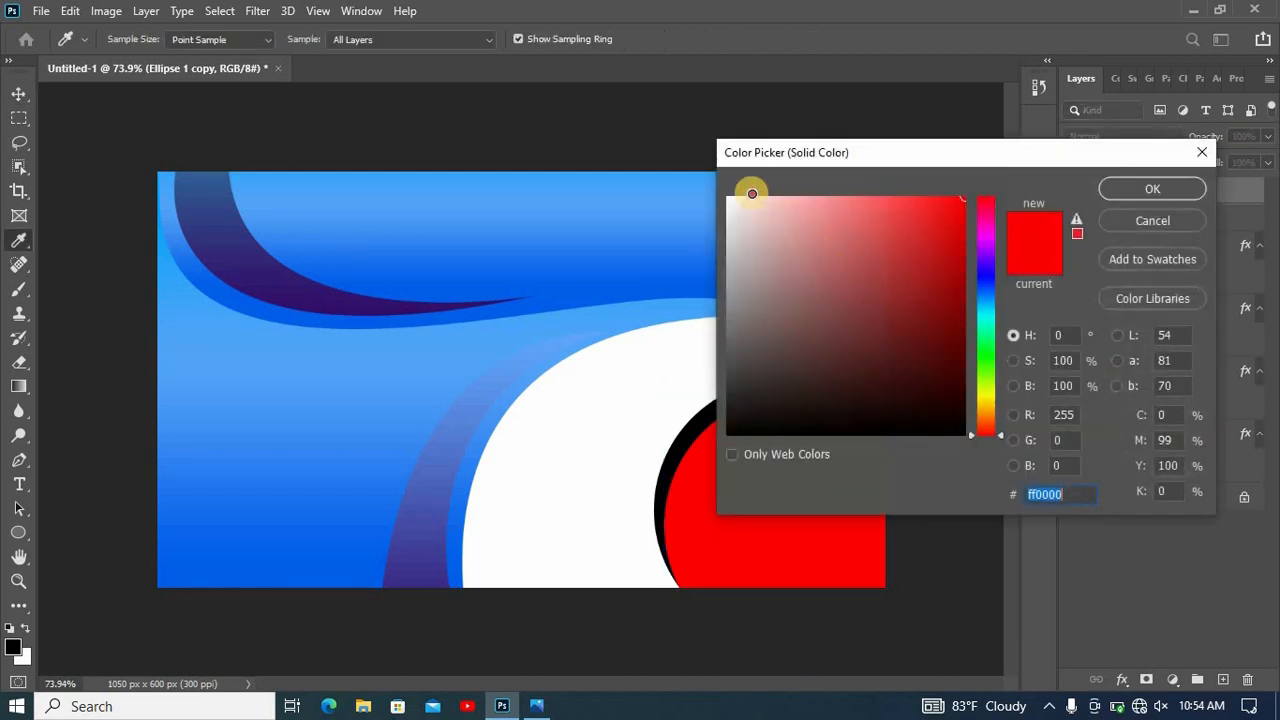
{"action": "left_click_drag", "start_coordinate": [749, 191], "coordinate": [700, 171]}
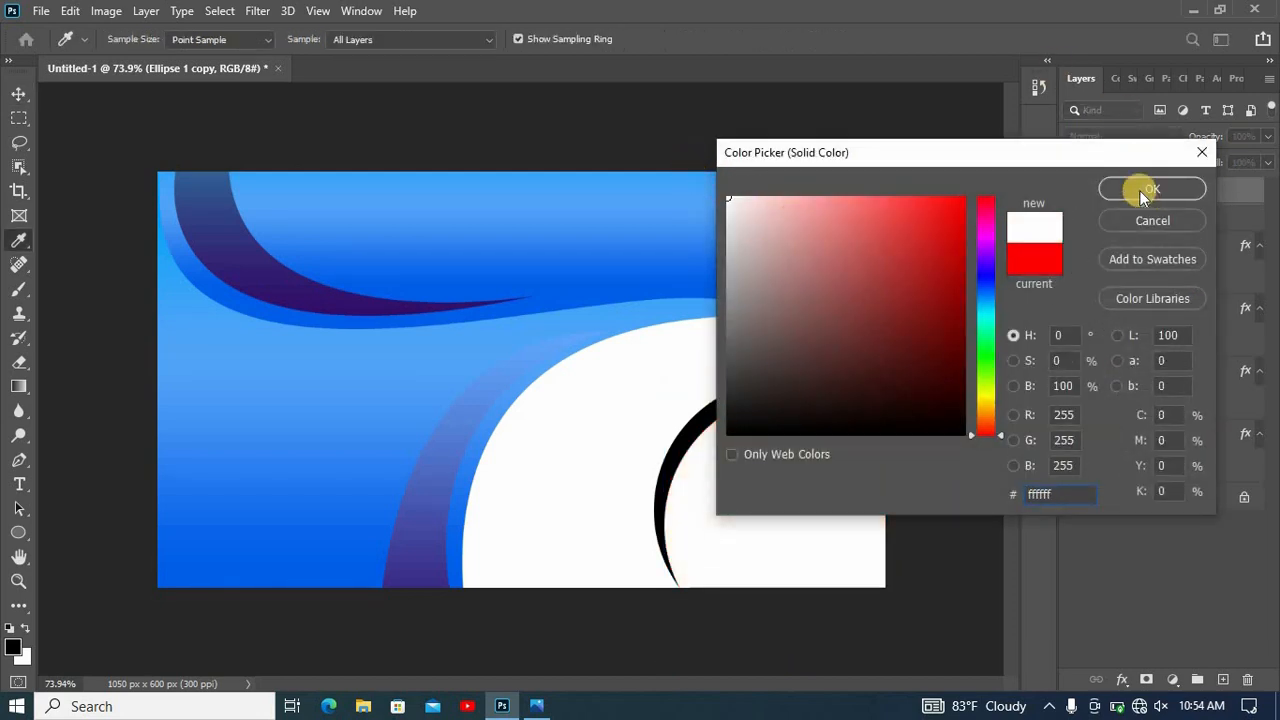
{"action": "left_click", "coordinate": [1141, 191]}
- Apply the same dark purple to light blue gradient overlay to the black corner circle, Ellipse 1
{"action": "left_click", "coordinate": [725, 410]}
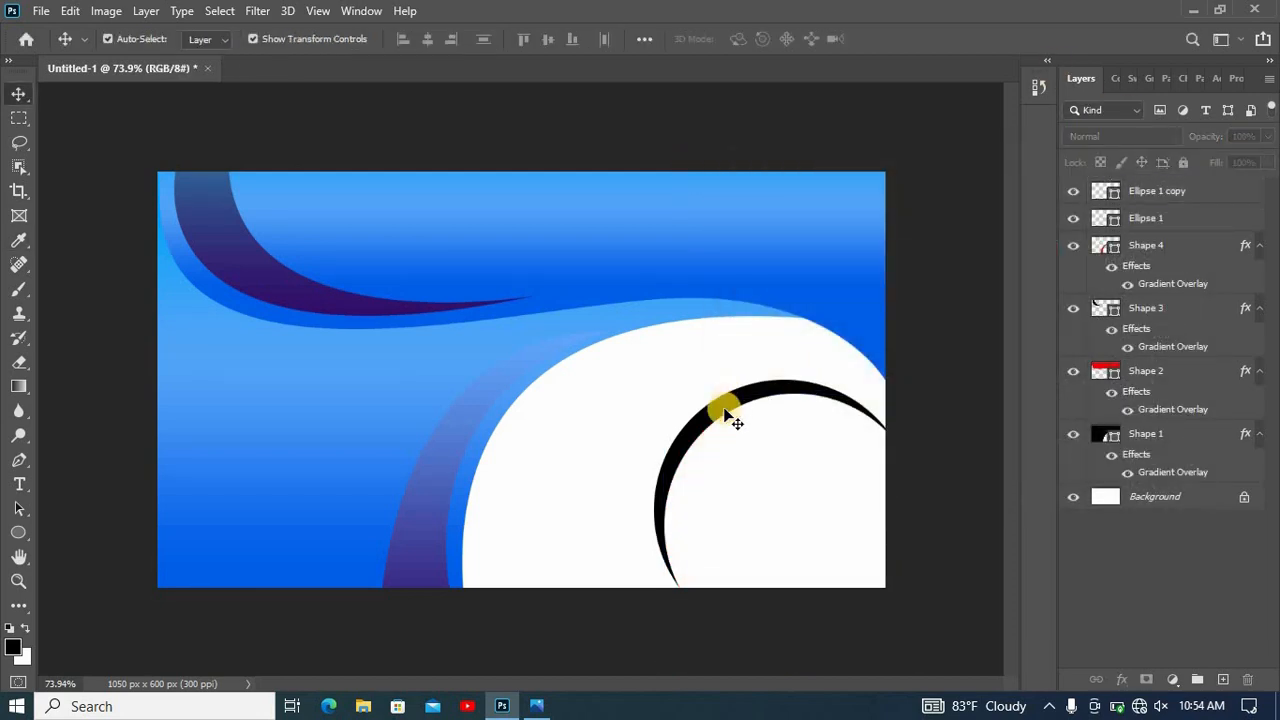
{"action": "left_click", "coordinate": [1143, 217]}
{"action": "right_click", "coordinate": [1143, 217]}
{"action": "left_click", "coordinate": [1034, 30]}
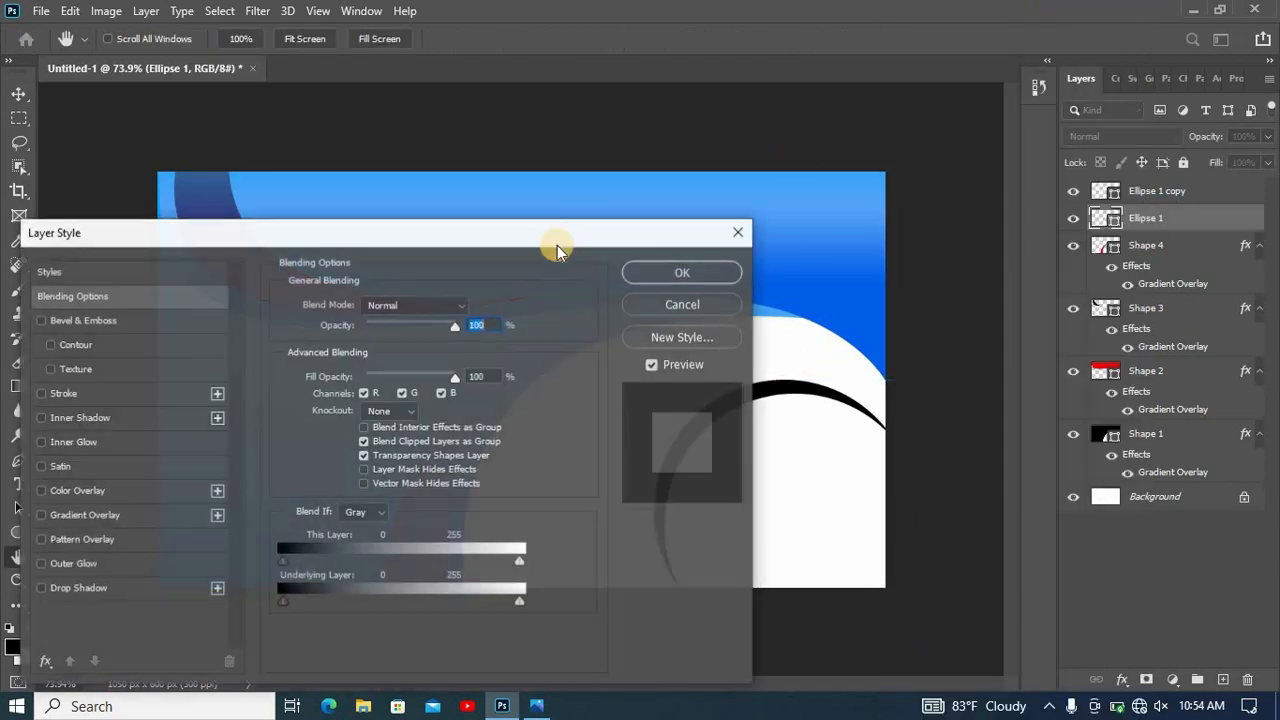
{"action": "left_click_drag", "start_coordinate": [557, 240], "coordinate": [630, 174]}
{"action": "left_click", "coordinate": [166, 467]}
{"action": "left_click_drag", "start_coordinate": [470, 184], "coordinate": [513, 524]}
{"action": "left_click", "coordinate": [766, 547]}
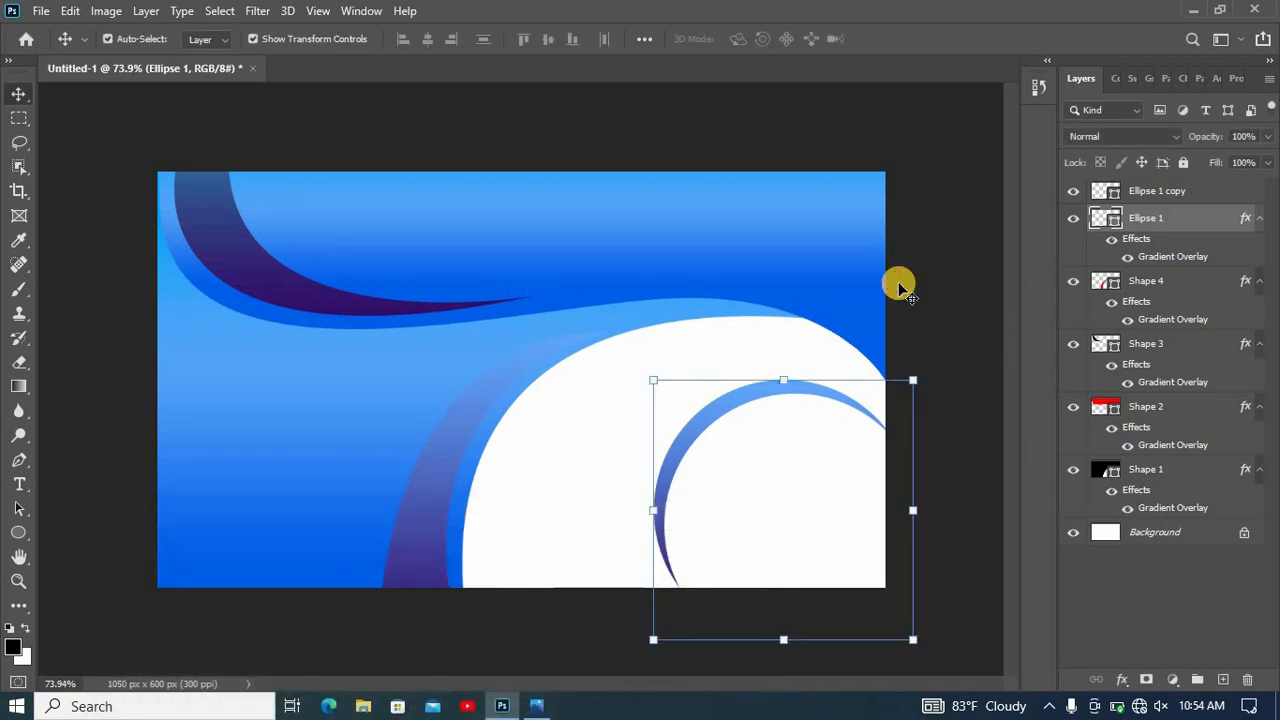
{"action": "left_click", "coordinate": [900, 287]}
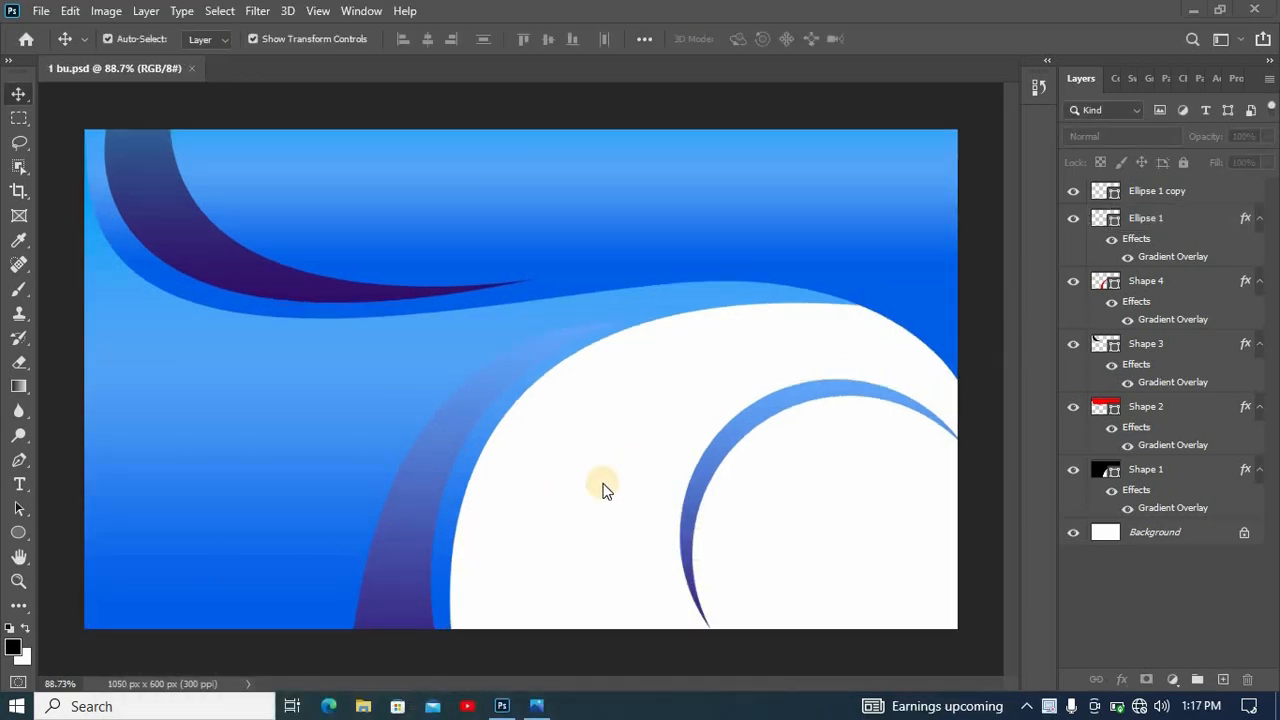
- Open 002-web.png, 006-envelope-1.png, 007-phone-call.png, 009-location.png and Copy of profile_icon.k.png from the my business cards icon folder
{"action": "left_click", "coordinate": [40, 12]}
{"action": "left_click", "coordinate": [60, 48]}
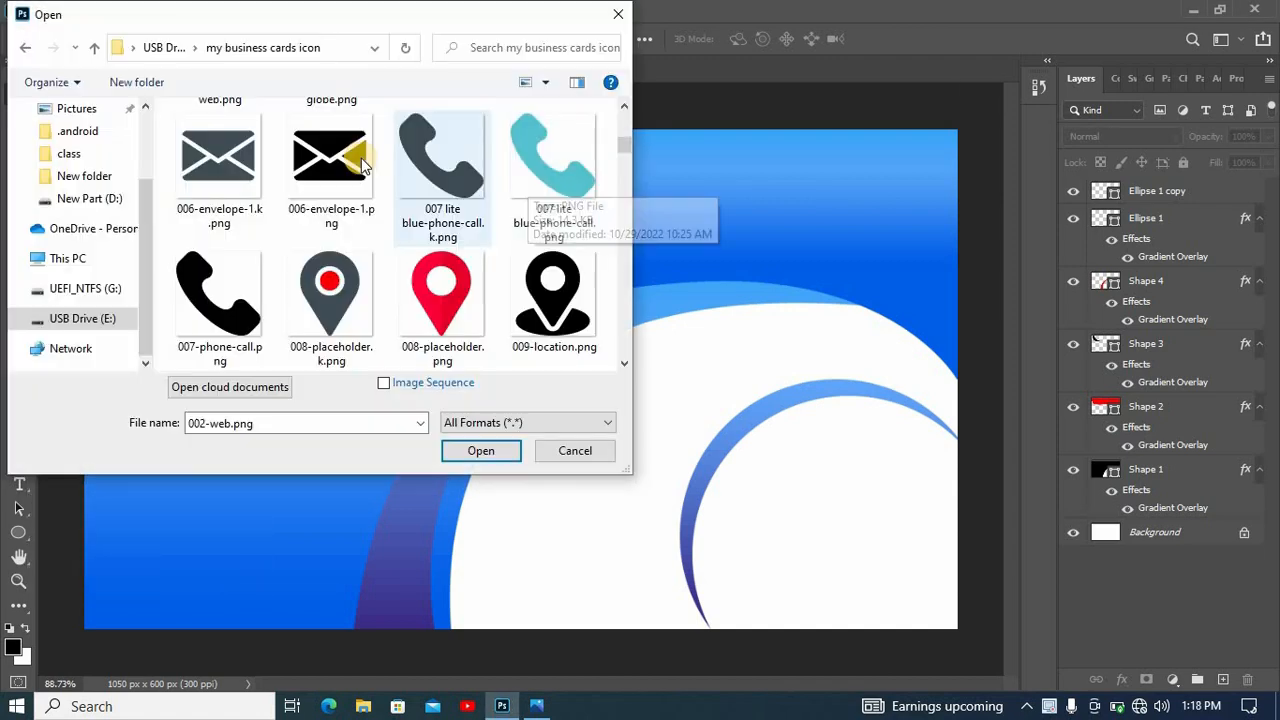
{"action": "left_click", "coordinate": [335, 160]}
{"action": "left_click", "coordinate": [219, 300], "text": "ctrl"}
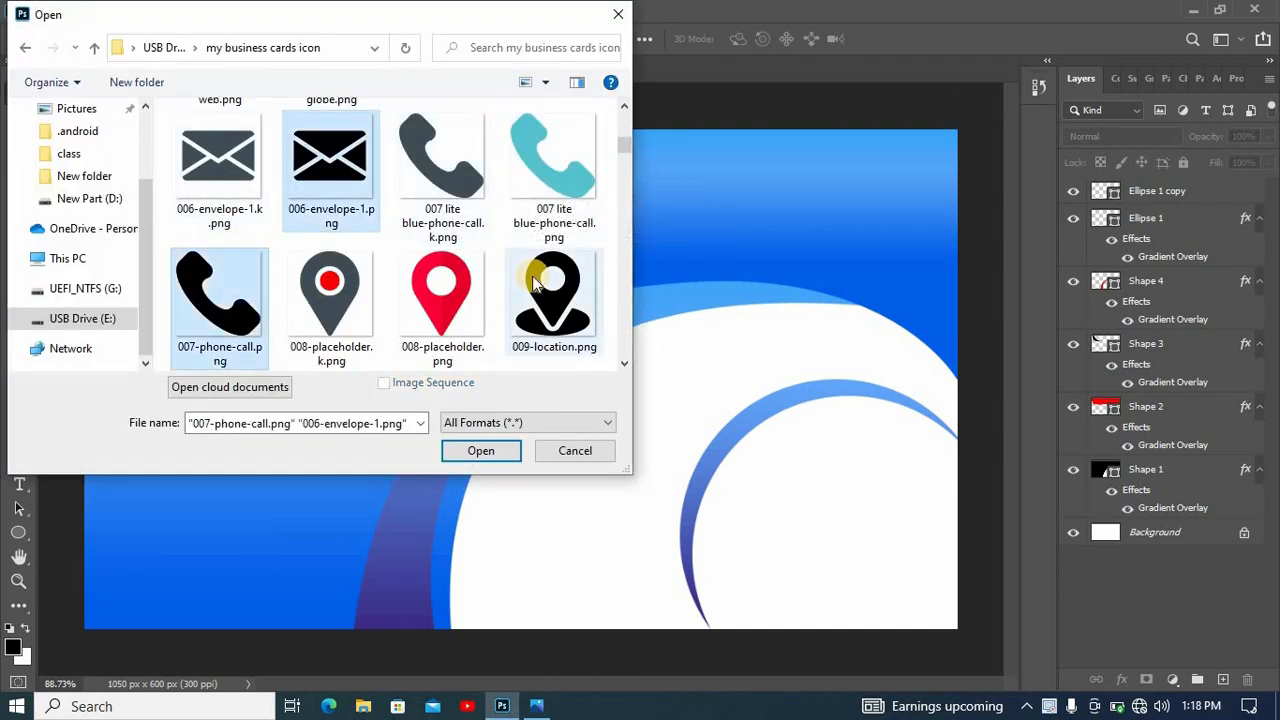
{"action": "left_click", "coordinate": [535, 285], "text": "ctrl"}
{"action": "scroll", "coordinate": [566, 128], "scroll_direction": "up", "scroll_amount": 5}
{"action": "left_click", "coordinate": [553, 155], "text": "ctrl"}
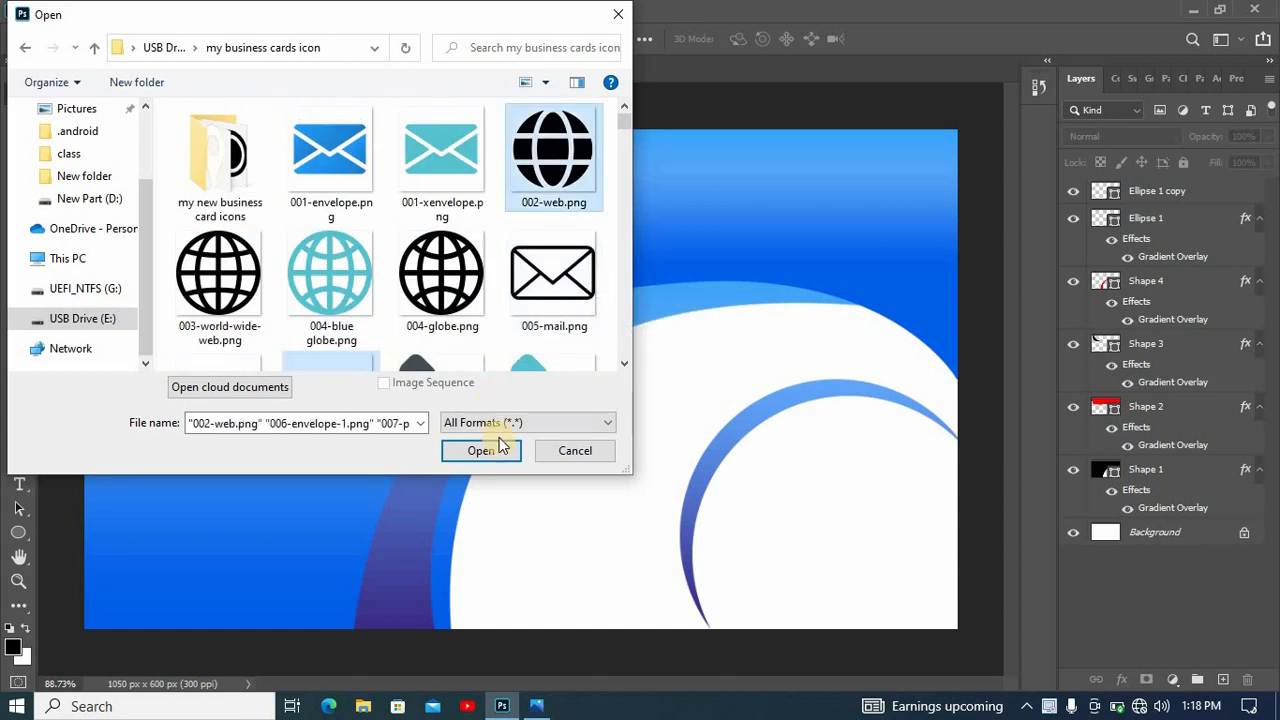
{"action": "scroll", "coordinate": [497, 263], "scroll_direction": "down", "scroll_amount": 5}
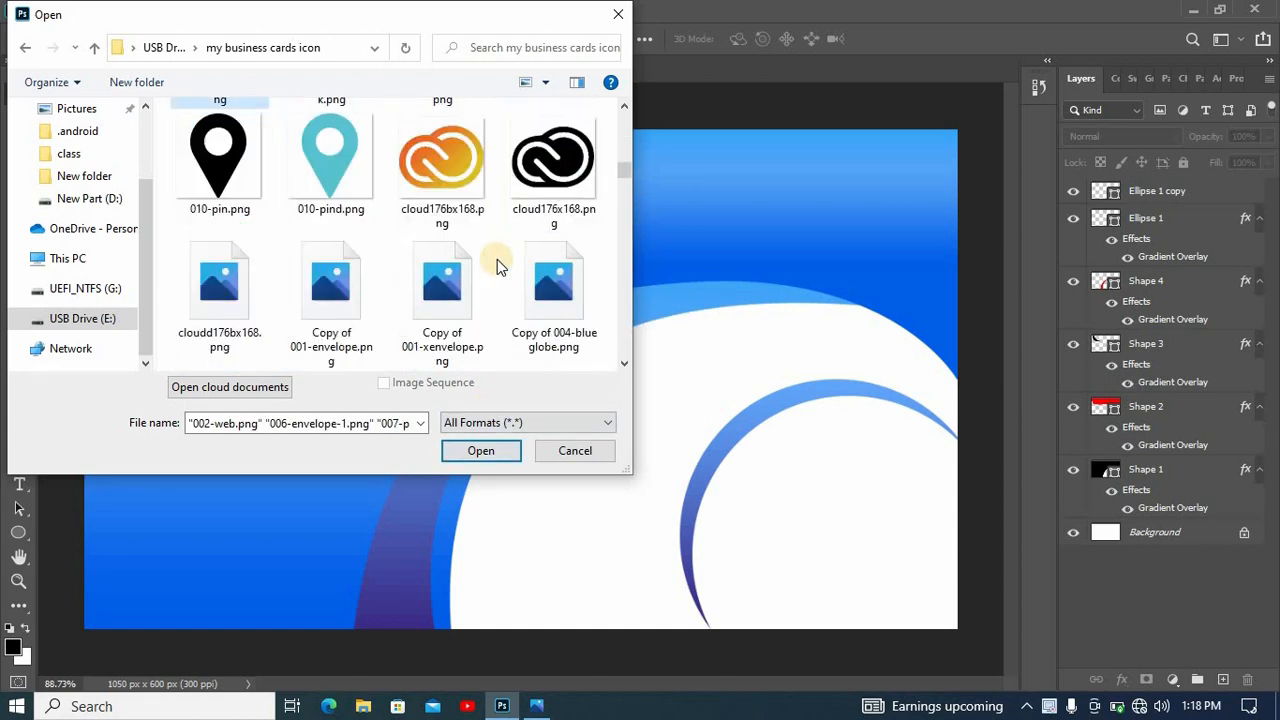
{"action": "scroll", "coordinate": [497, 259], "scroll_direction": "down", "scroll_amount": 3}
{"action": "scroll", "coordinate": [497, 258], "scroll_direction": "down", "scroll_amount": 5}
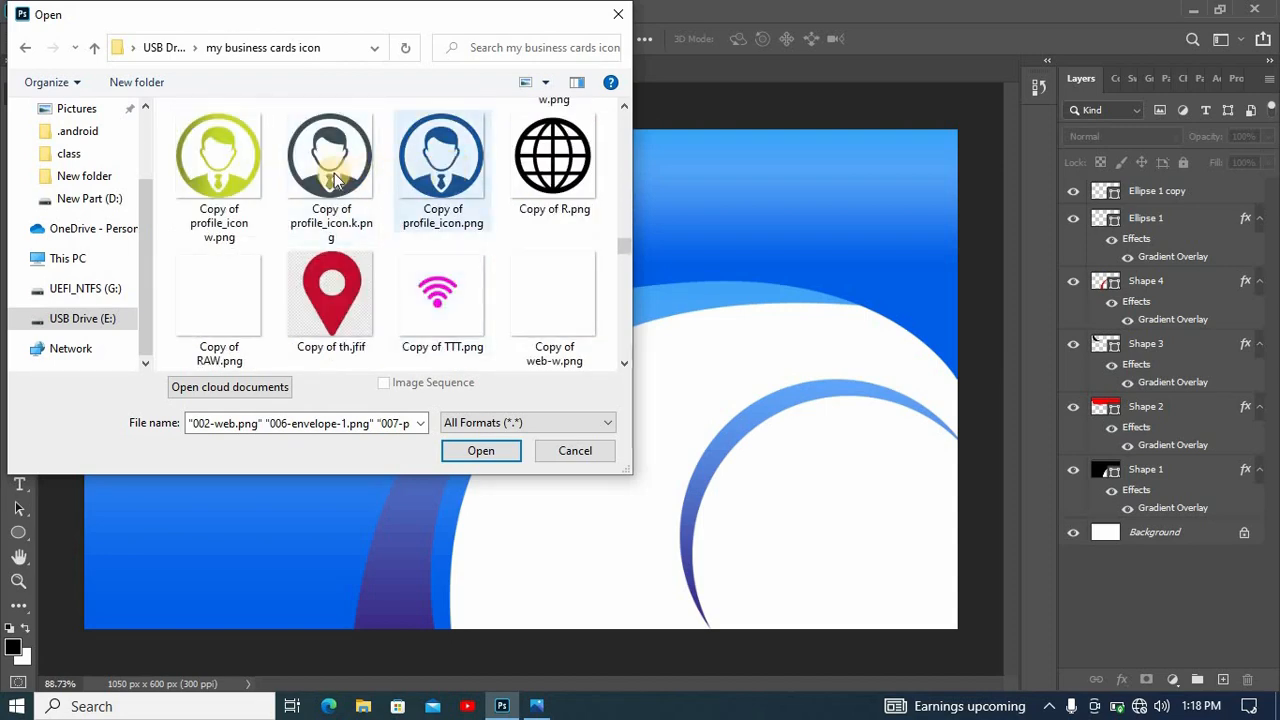
{"action": "left_click", "coordinate": [337, 178], "text": "ctrl"}
{"action": "left_click", "coordinate": [480, 451]}
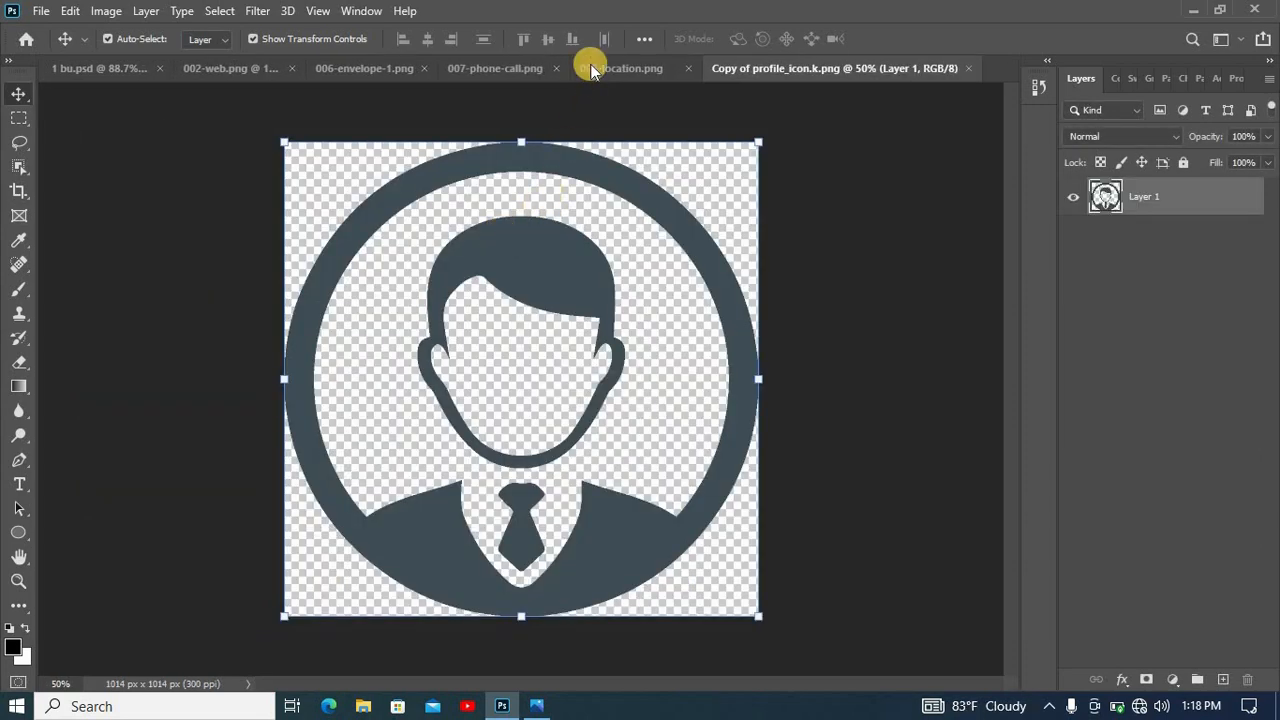
- Bring the phone and envelope icons into the 1 bu.psd card, scaled down and stacked near the card's left edge
{"action": "left_click", "coordinate": [591, 69]}
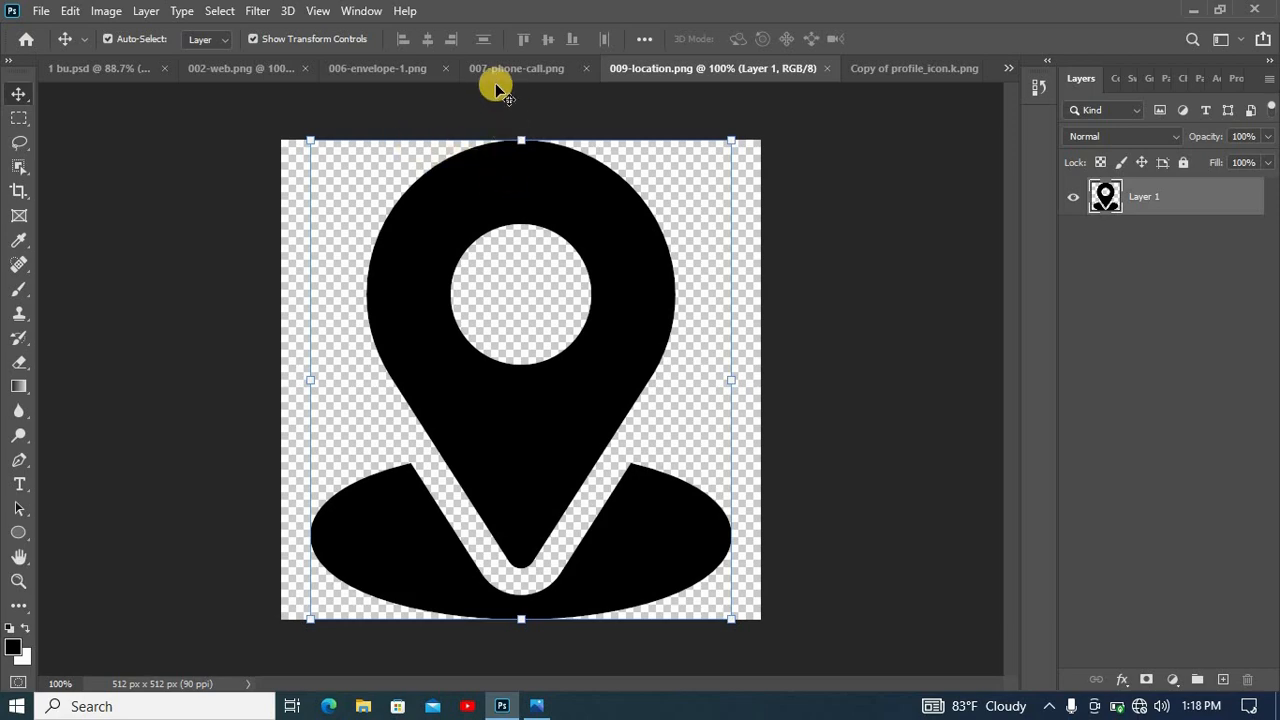
{"action": "left_click", "coordinate": [524, 66]}
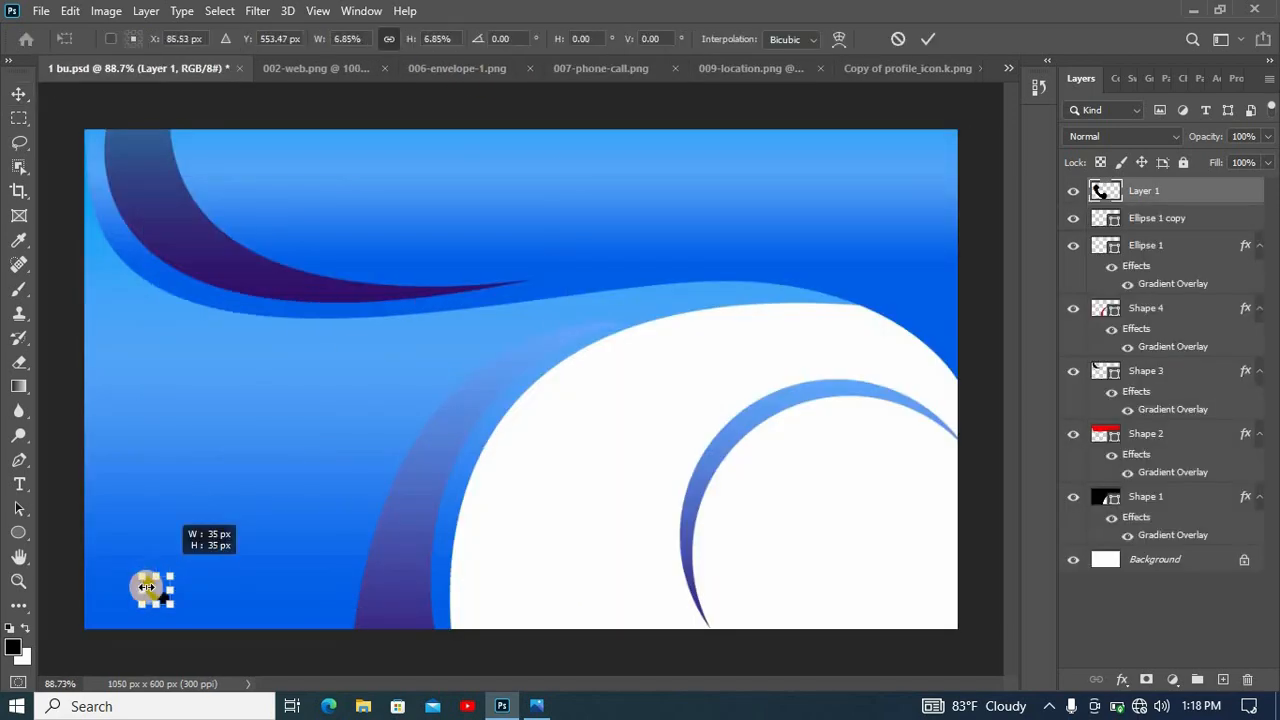
{"action": "left_click_drag", "start_coordinate": [137, 586], "coordinate": [120, 386]}
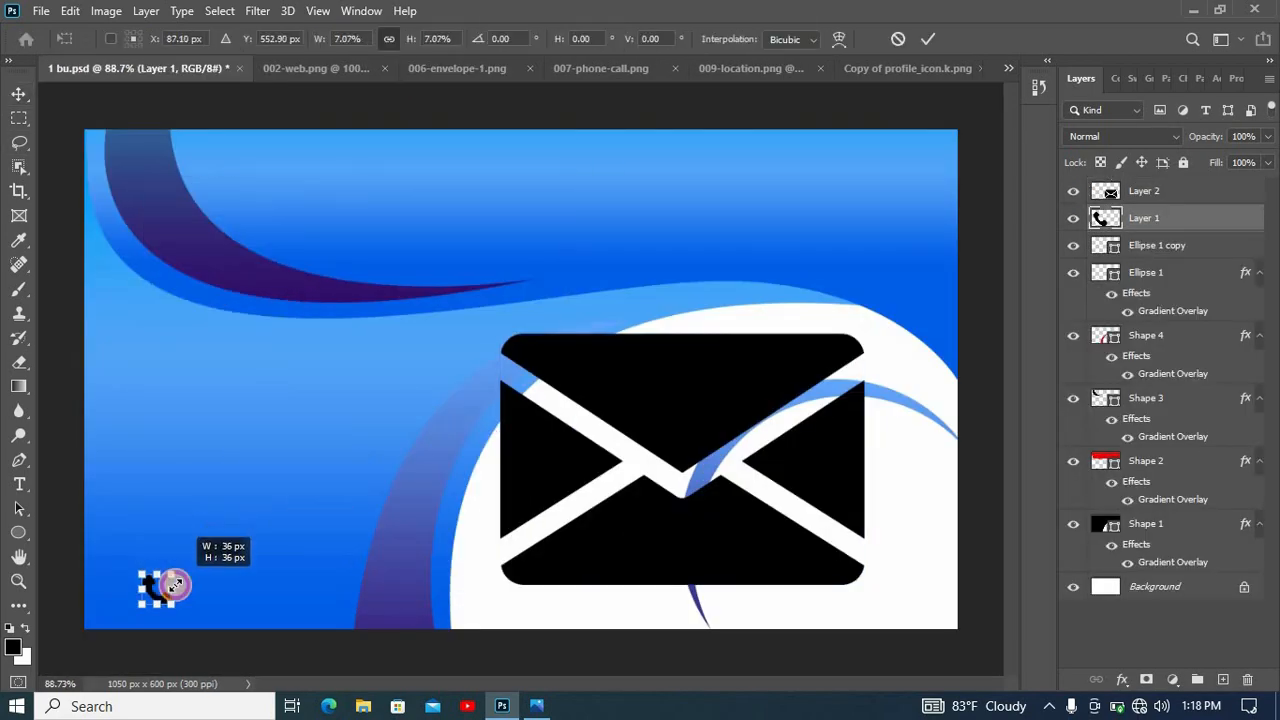
{"action": "left_click_drag", "start_coordinate": [175, 585], "coordinate": [149, 366]}
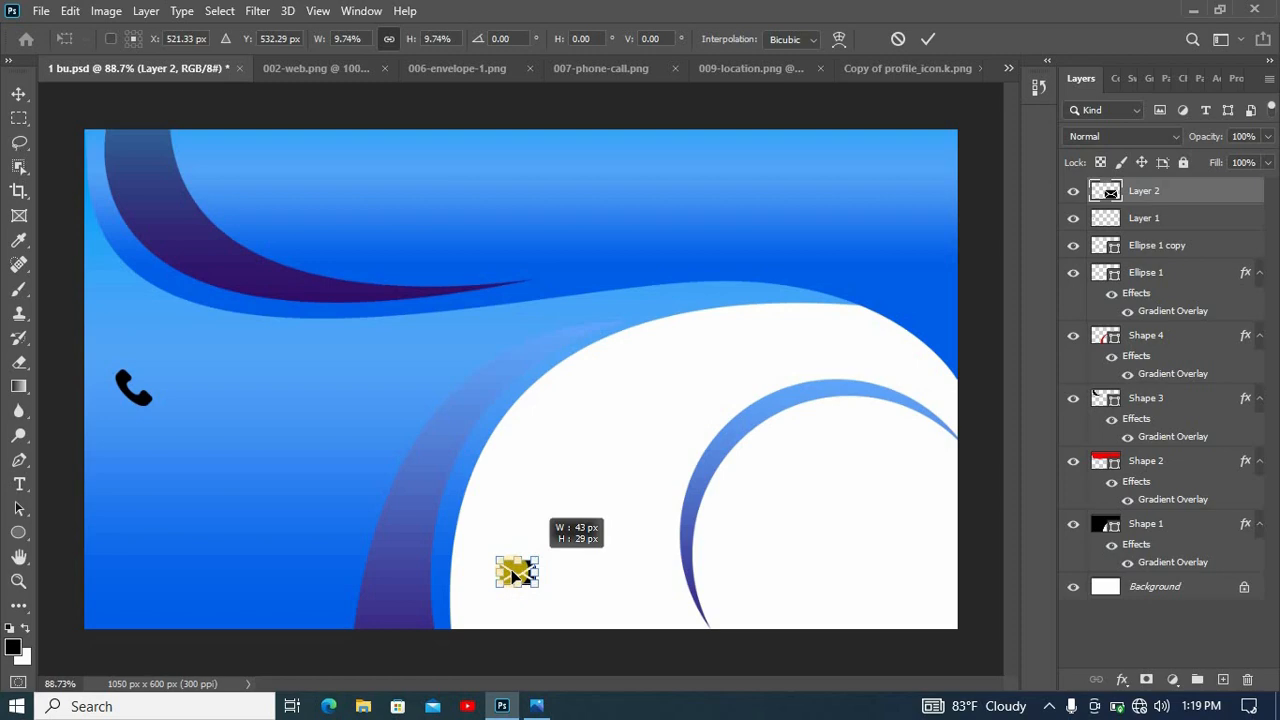
{"action": "left_click_drag", "start_coordinate": [529, 571], "coordinate": [143, 443]}
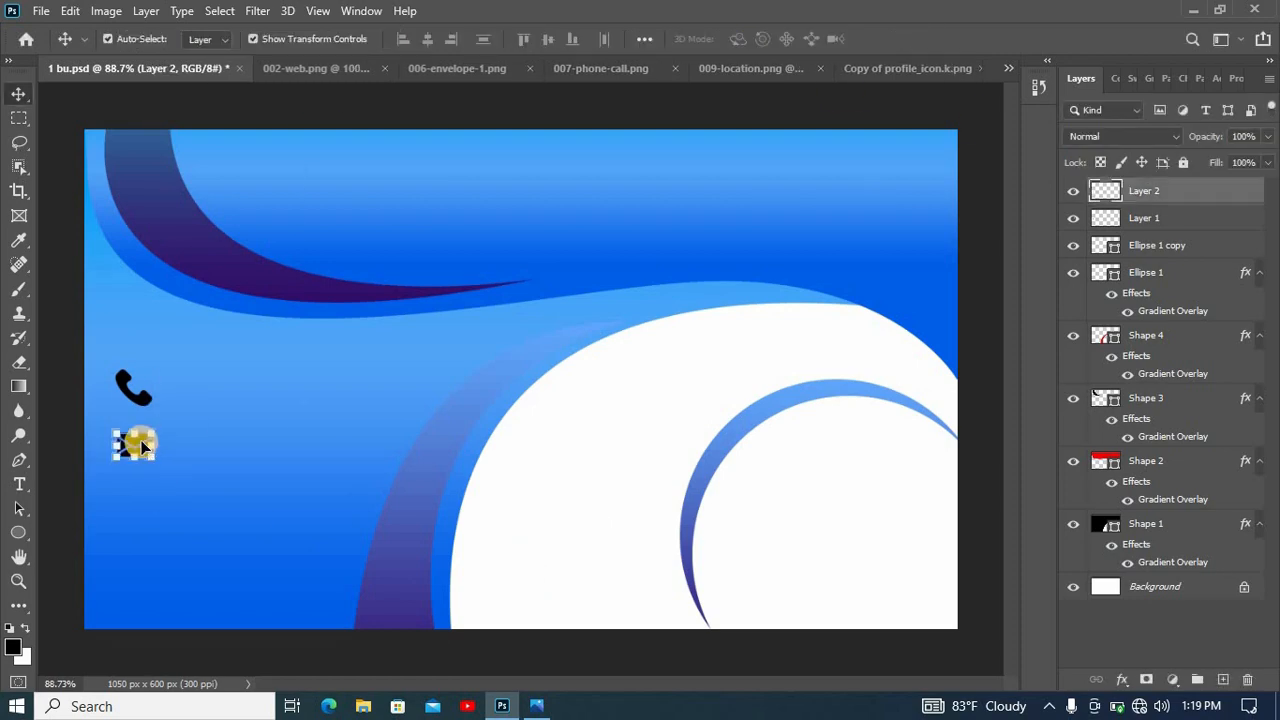
- Add the globe and location icons below the envelope at matching size, and a small profile icon on the upper blue area
{"action": "left_click_drag", "start_coordinate": [340, 332], "coordinate": [157, 486]}
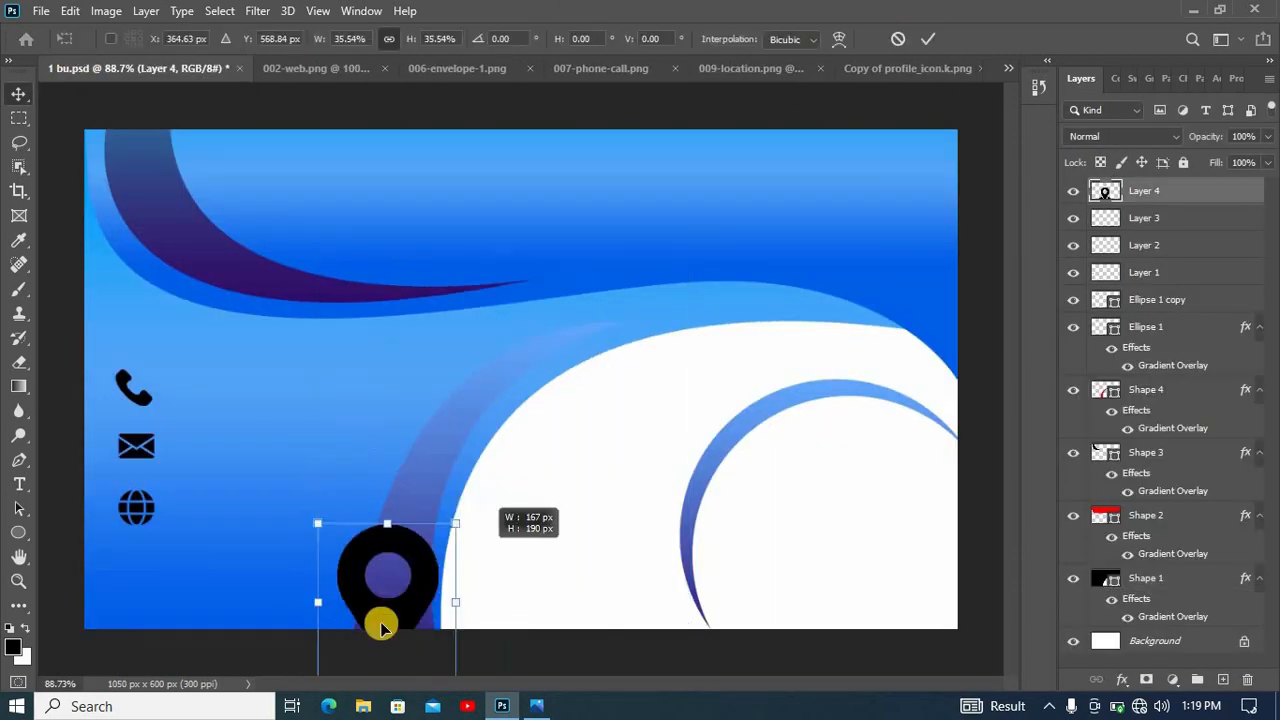
{"action": "left_click_drag", "start_coordinate": [380, 623], "coordinate": [136, 572]}
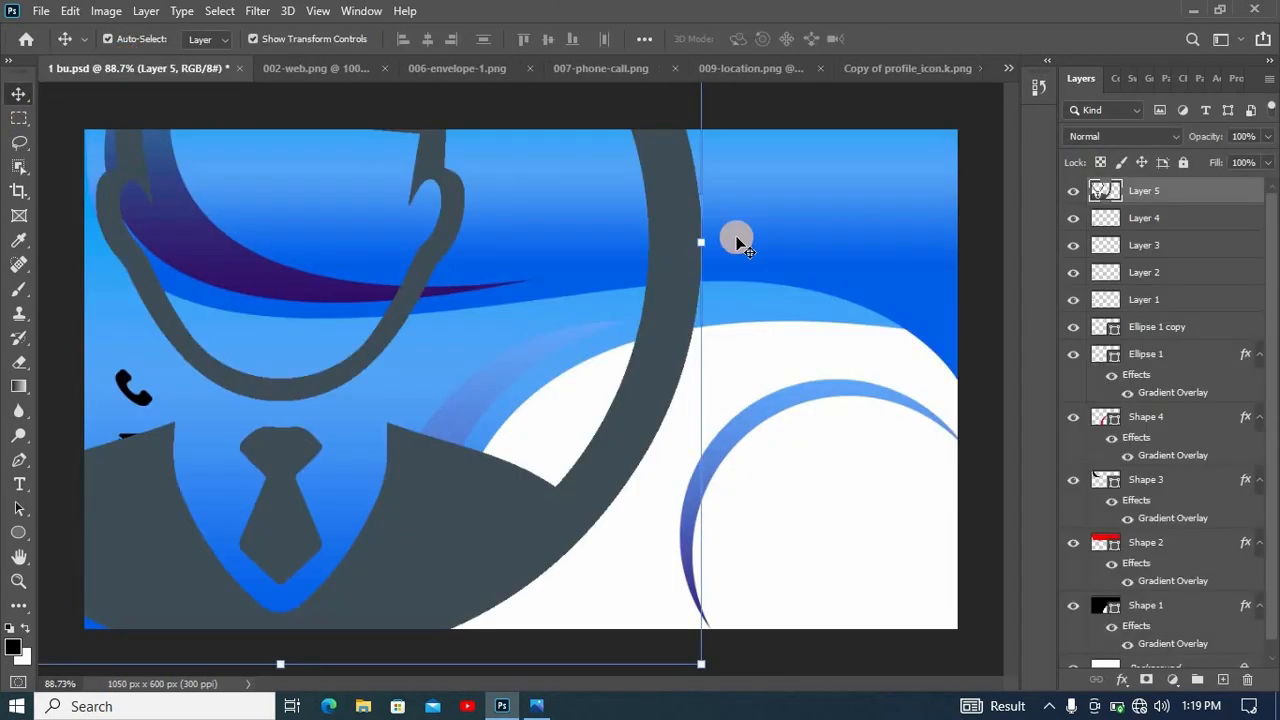
{"action": "left_click_drag", "start_coordinate": [737, 240], "coordinate": [392, 228]}
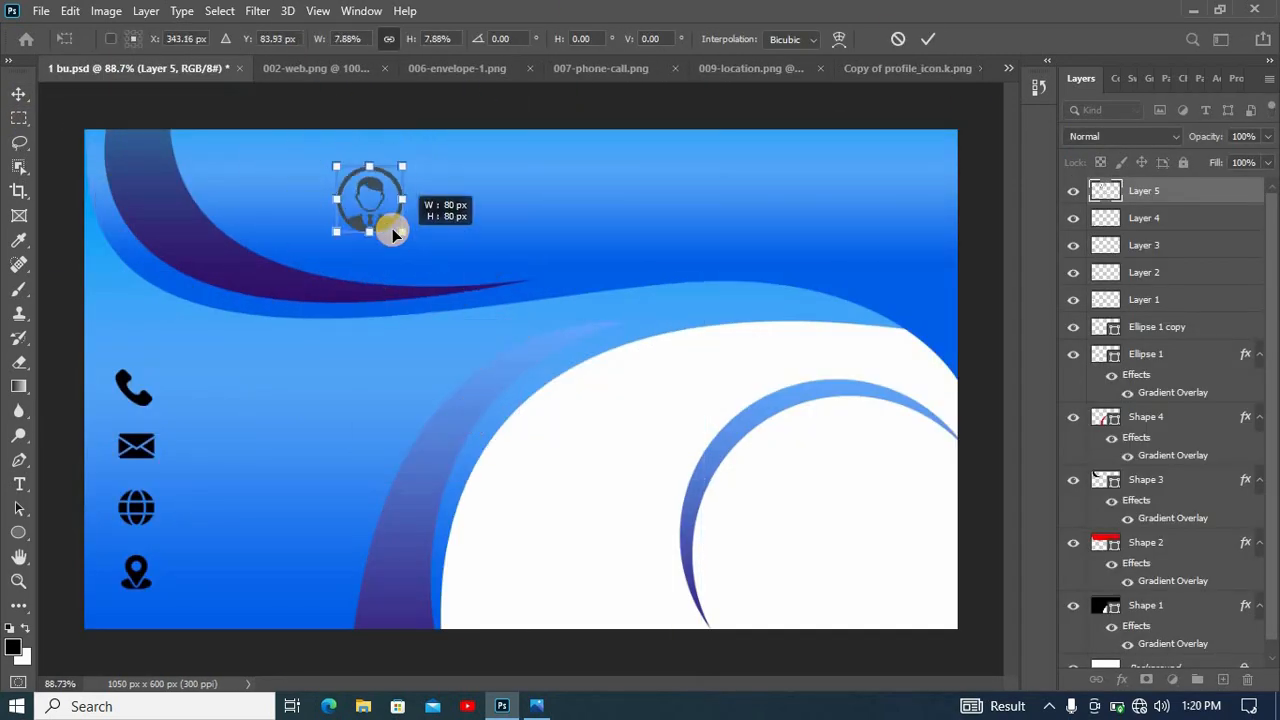
{"action": "key", "text": "Return"}
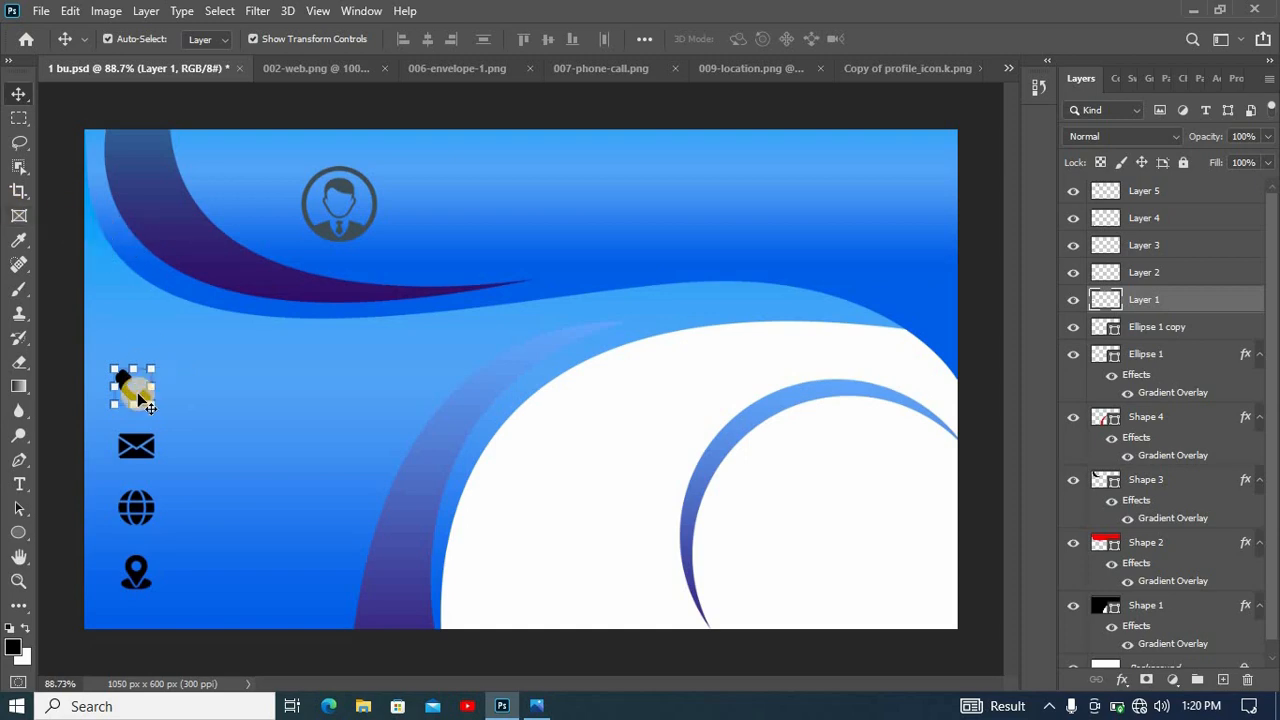
- Apply a white (#ffffff) color overlay at 100% opacity to the phone icon, Layer 1
{"action": "left_click", "coordinate": [140, 401]}
{"action": "left_click", "coordinate": [1165, 299]}
{"action": "right_click", "coordinate": [1153, 300]}
{"action": "left_click", "coordinate": [958, 27]}
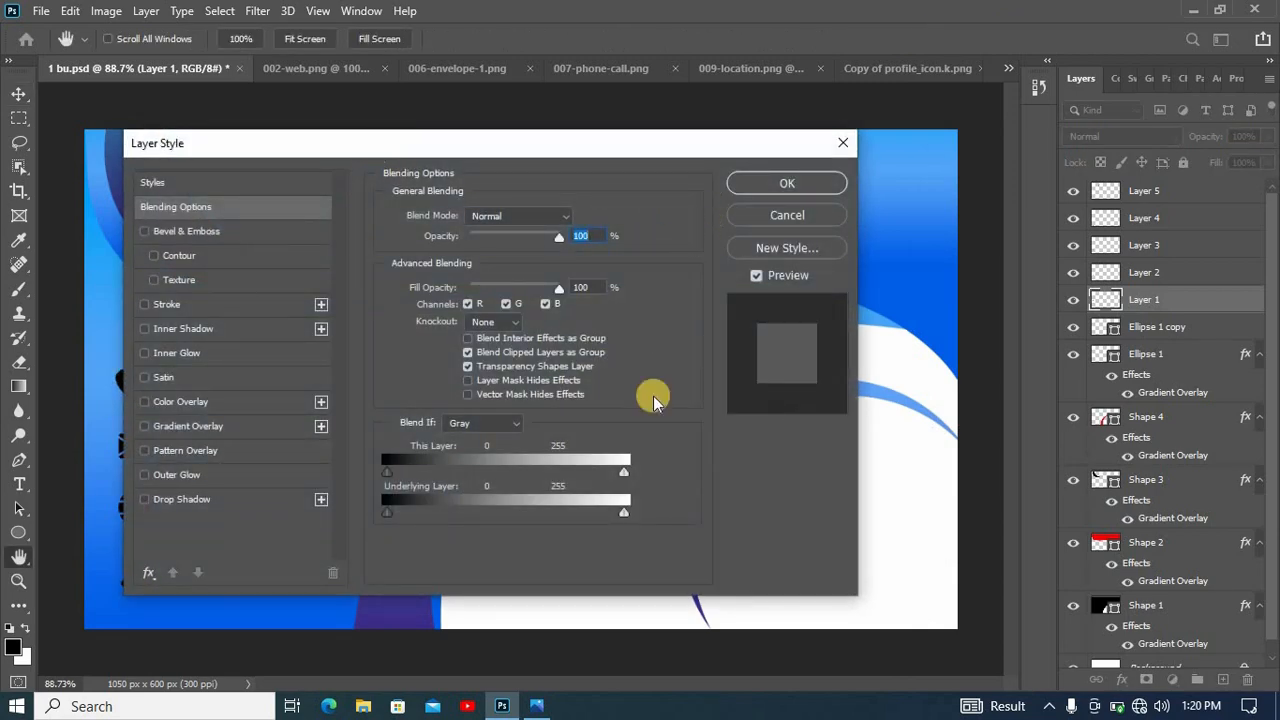
{"action": "left_click", "coordinate": [529, 475]}
{"action": "left_click", "coordinate": [907, 281]}
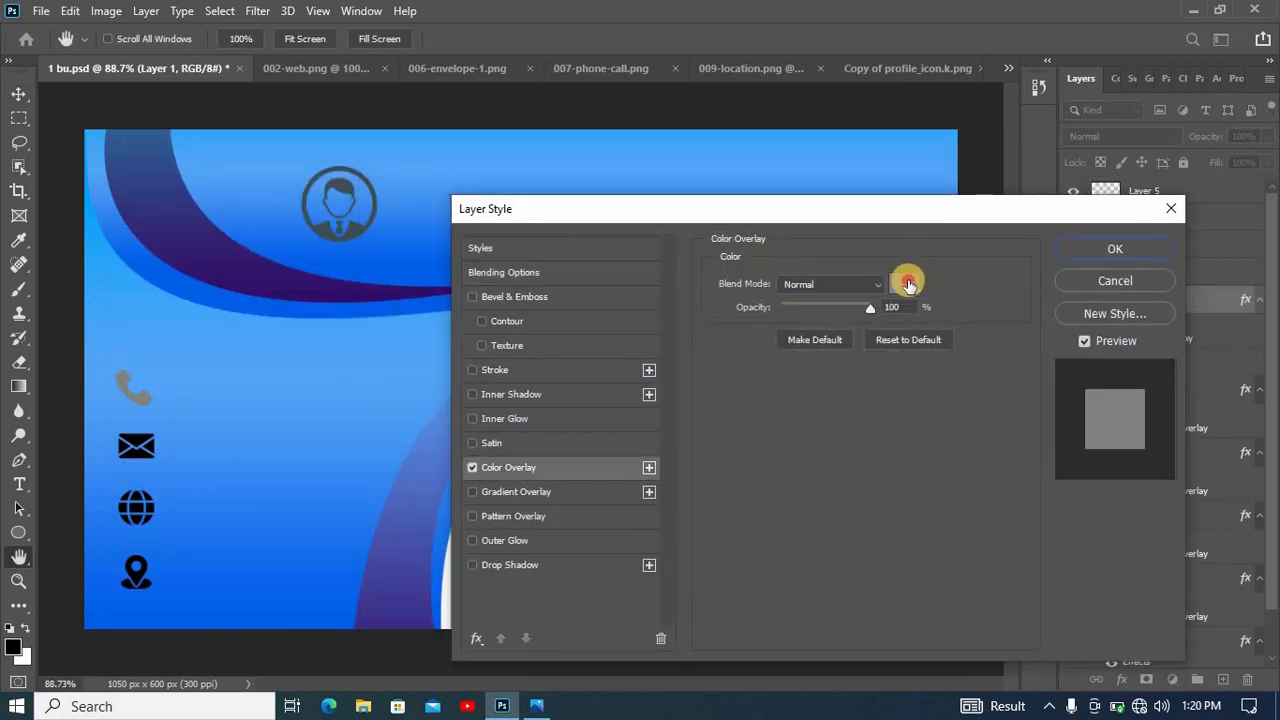
{"action": "type", "text": "ffffff"}
{"action": "left_click", "coordinate": [1162, 186]}
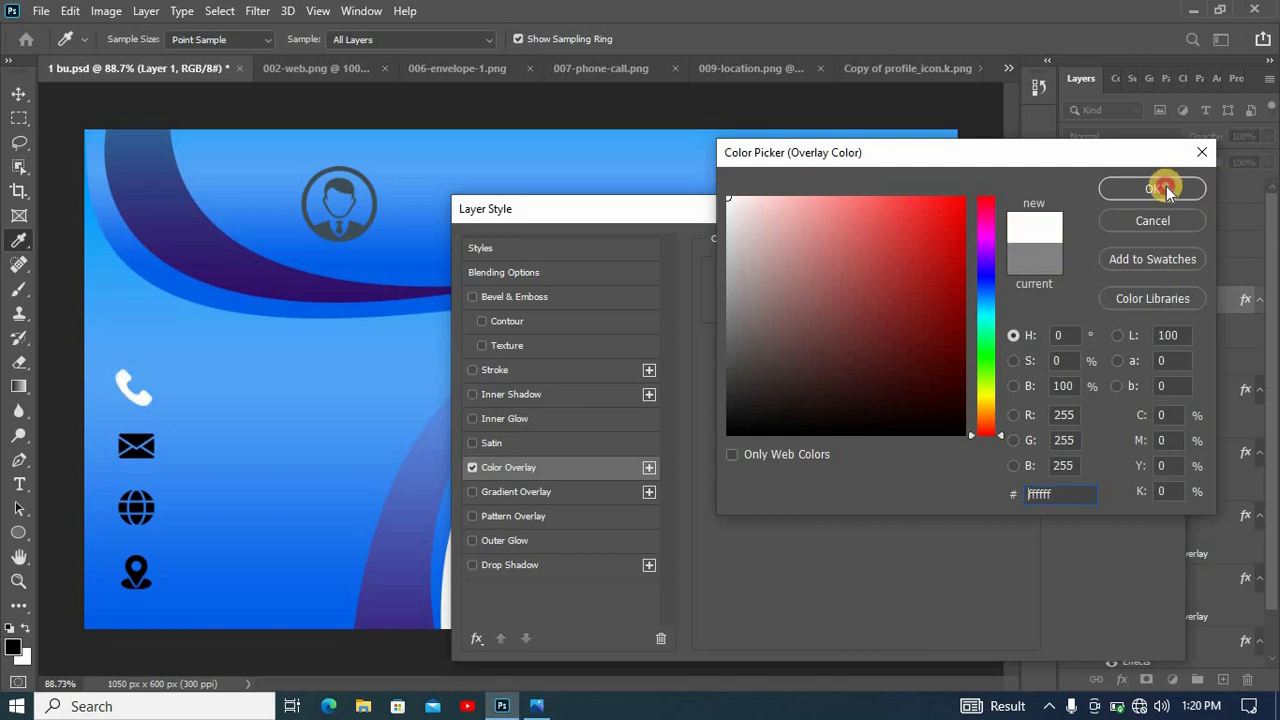
{"action": "left_click", "coordinate": [1113, 241]}
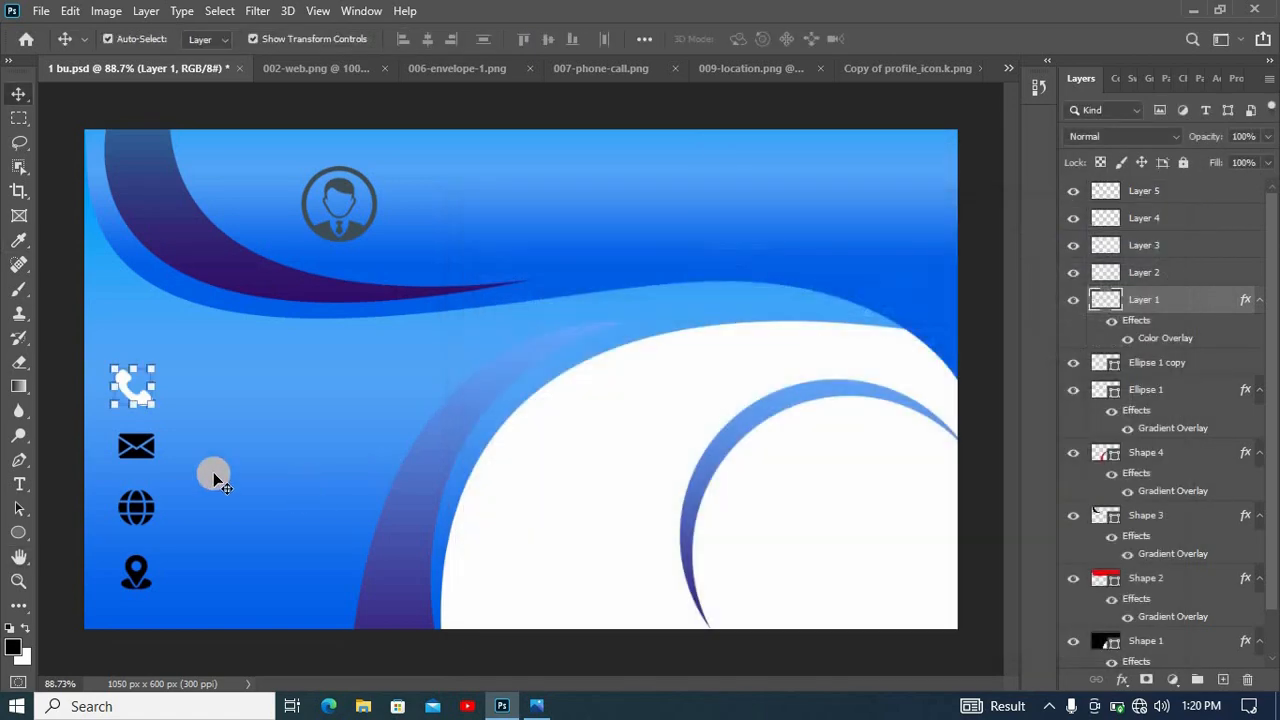
- Apply a white color overlay to the envelope icon, Layer 2
{"action": "left_click", "coordinate": [1168, 276]}
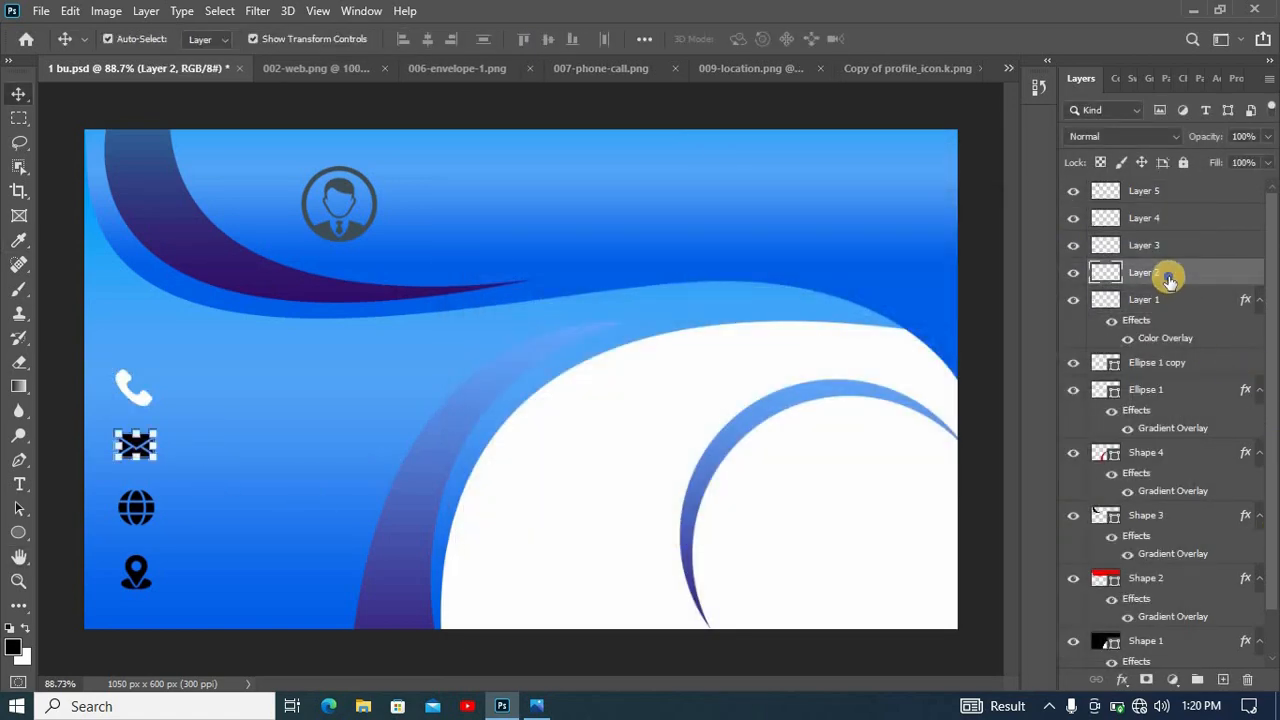
{"action": "right_click", "coordinate": [1168, 275]}
{"action": "left_click", "coordinate": [1049, 27]}
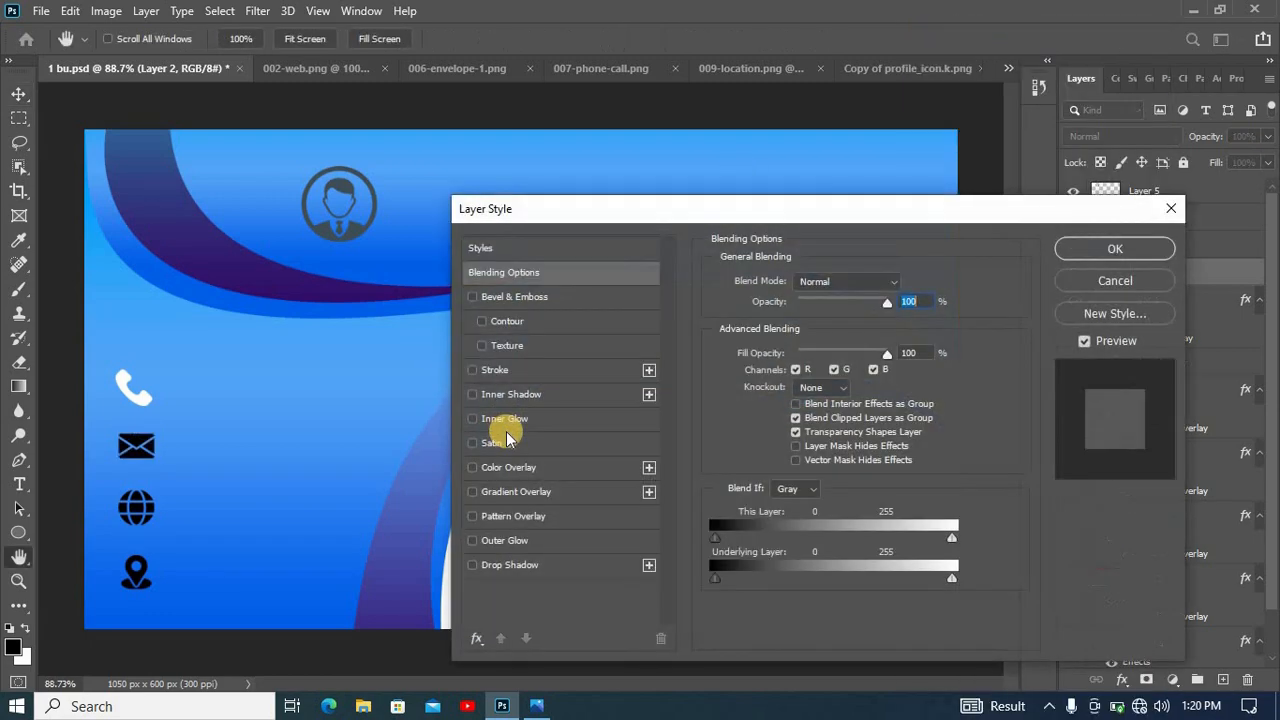
{"action": "left_click", "coordinate": [506, 464]}
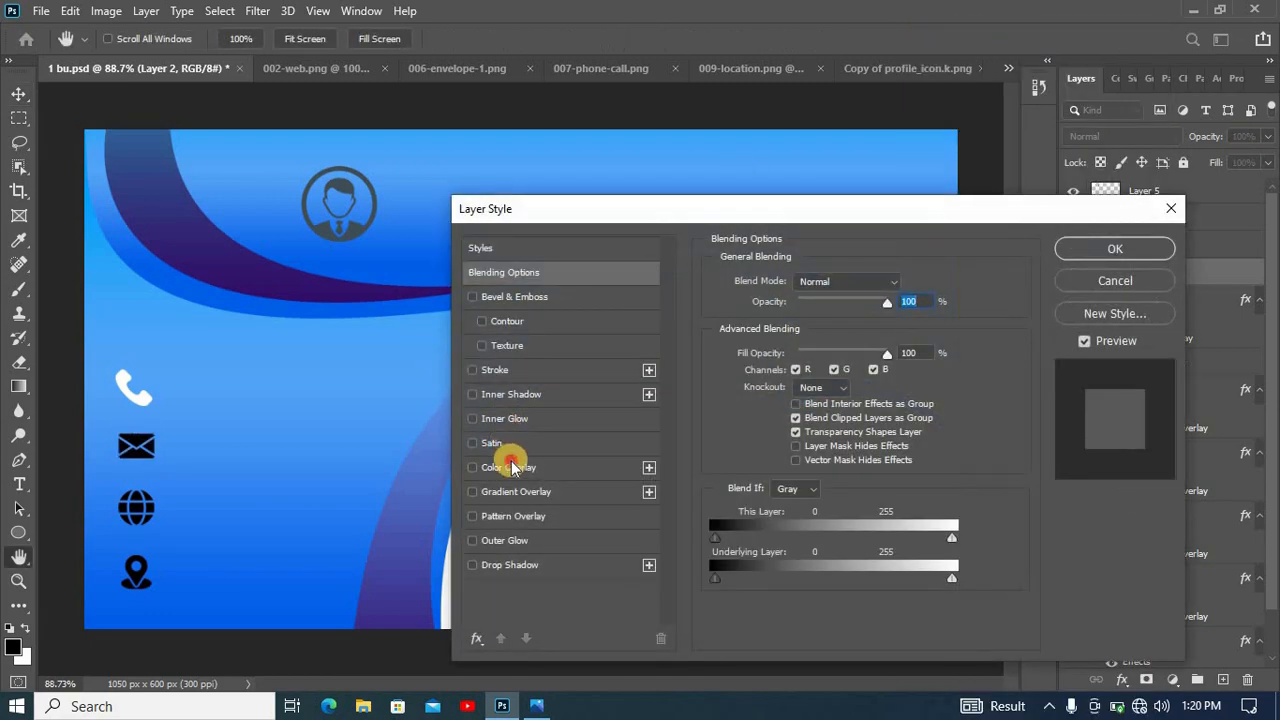
{"action": "left_click", "coordinate": [1137, 246]}
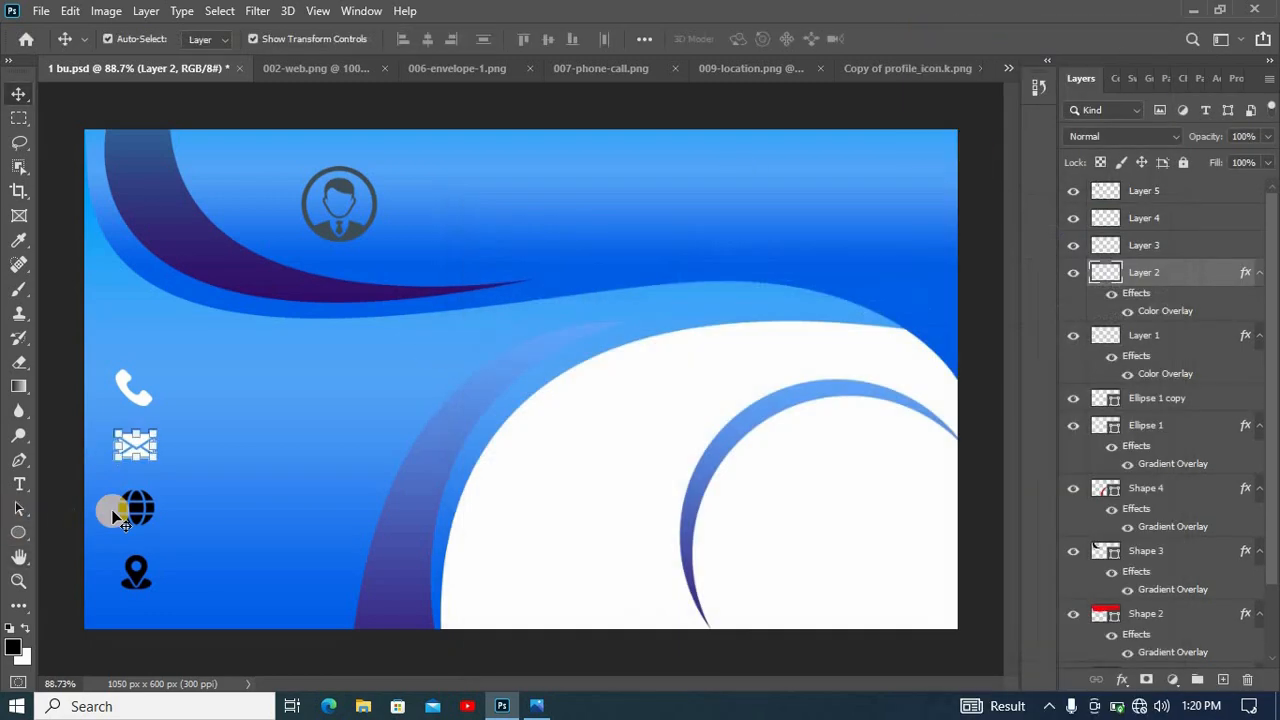
- Apply a white color overlay at 100% opacity to the globe icon, Layer 3
{"action": "left_click", "coordinate": [169, 494]}
{"action": "left_click", "coordinate": [1155, 248]}
{"action": "right_click", "coordinate": [1155, 248]}
{"action": "left_click", "coordinate": [1010, 27]}
{"action": "left_click", "coordinate": [506, 464]}
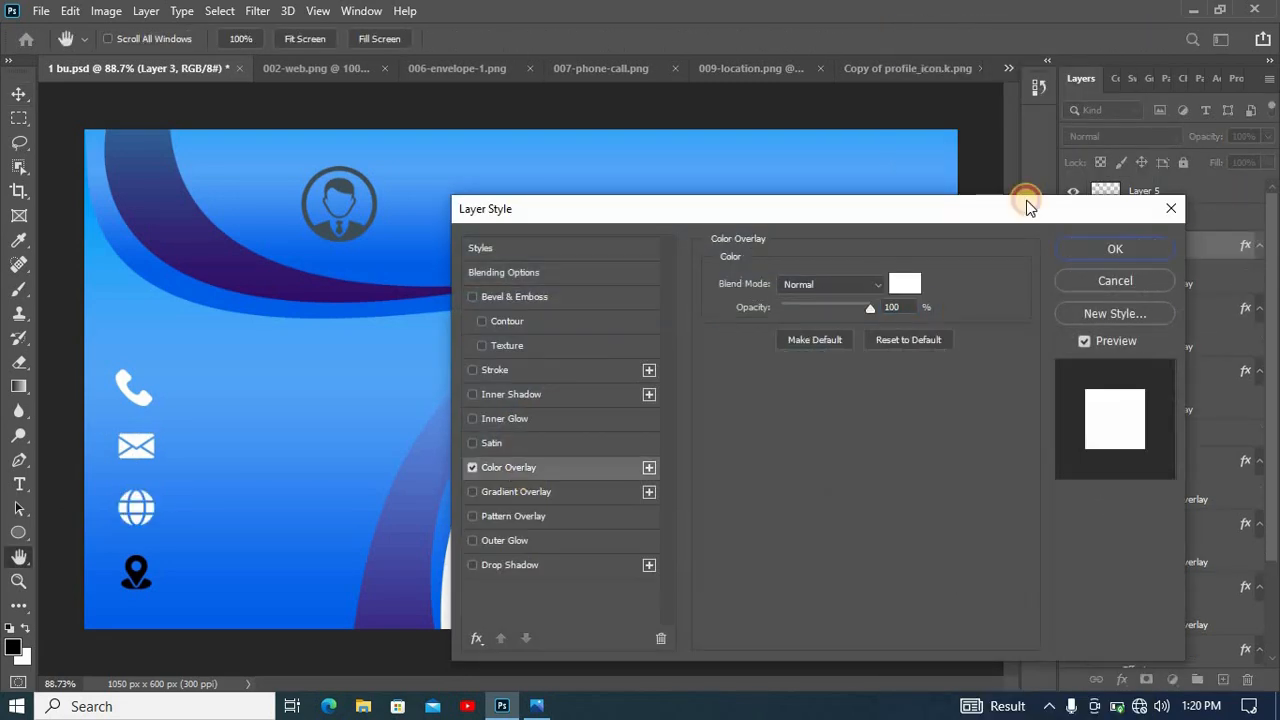
{"action": "left_click", "coordinate": [1118, 248]}
- Apply a white color overlay to the location icon, Layer 4
{"action": "left_click", "coordinate": [1209, 216]}
{"action": "right_click", "coordinate": [1209, 216]}
{"action": "left_click", "coordinate": [1010, 27]}
{"action": "left_click", "coordinate": [506, 464]}
{"action": "left_click", "coordinate": [1118, 248]}
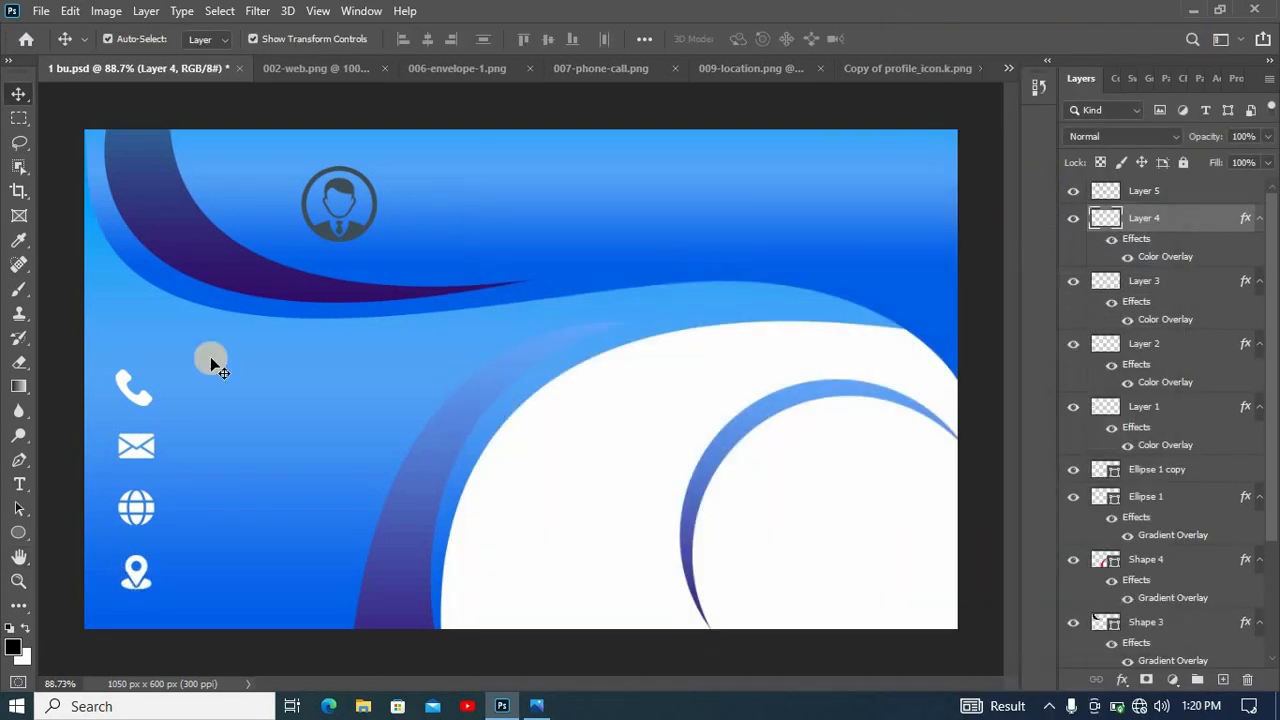
- Apply a white color overlay at 100% opacity to the profile icon, Layer 5, and deselect the layers
{"action": "left_click", "coordinate": [1155, 188]}
{"action": "right_click", "coordinate": [1155, 188]}
{"action": "left_click", "coordinate": [988, 27]}
{"action": "left_click", "coordinate": [514, 464]}
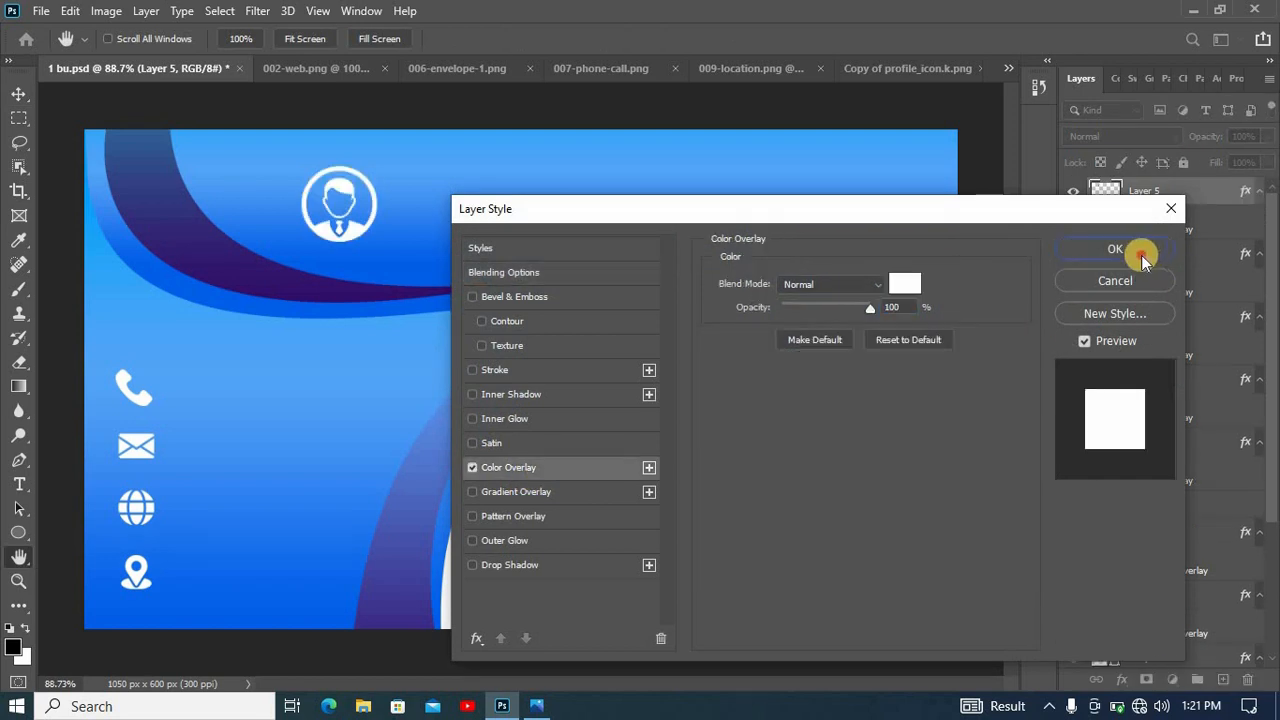
{"action": "left_click", "coordinate": [1140, 250]}
{"action": "left_click", "coordinate": [123, 431]}
- Add a text line beside the phone icon with a placeholder phone number, a country code followed by ten X characters
{"action": "left_click", "coordinate": [20, 483]}
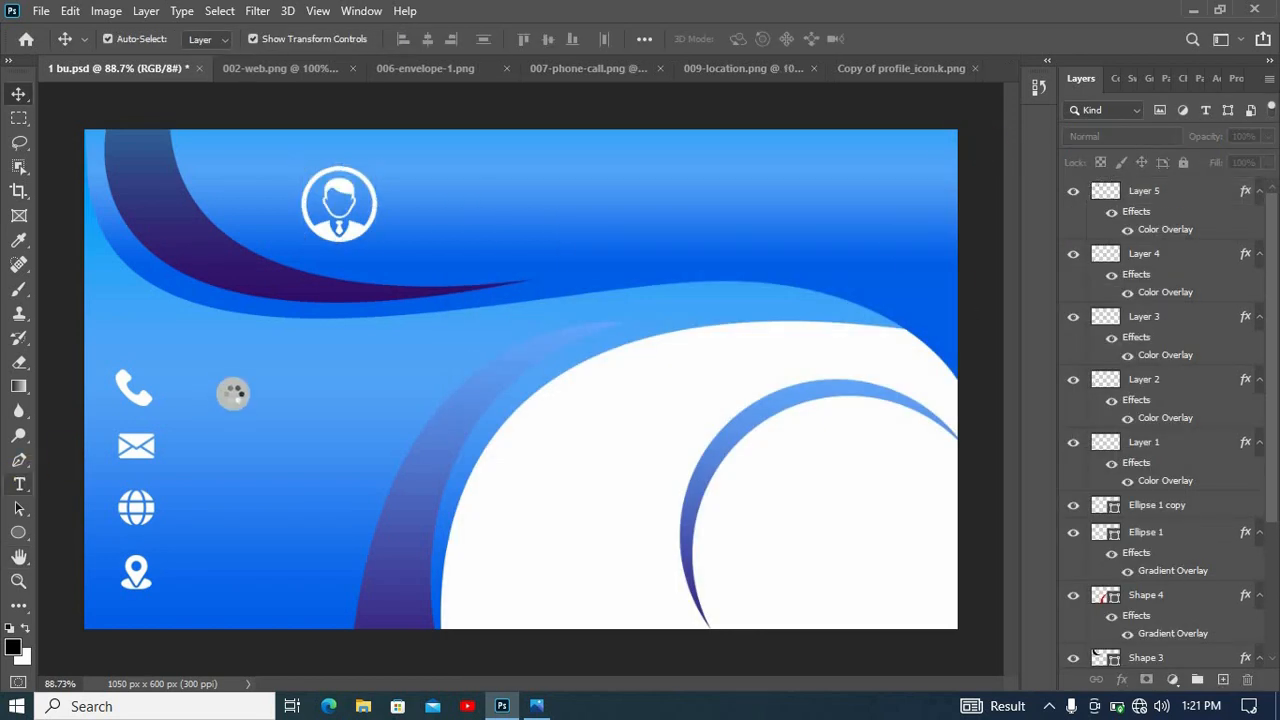
{"action": "left_click", "coordinate": [222, 386]}
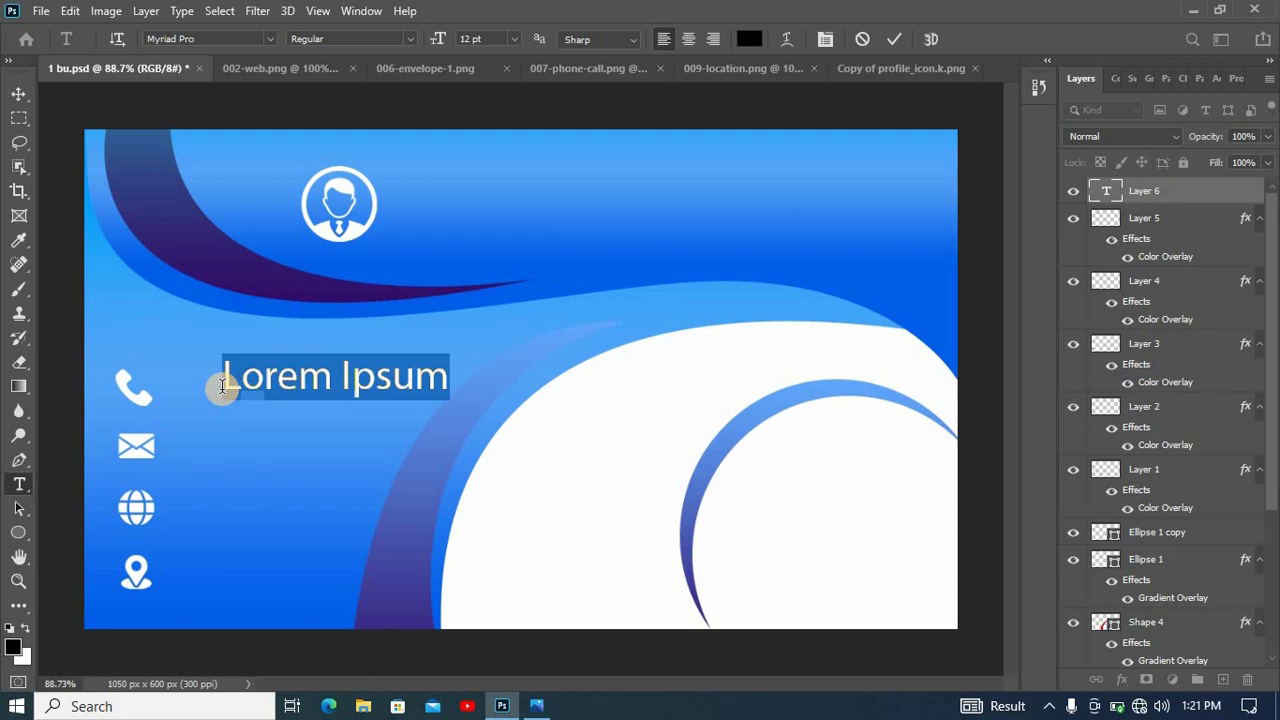
{"action": "key", "text": "BackSpace"}
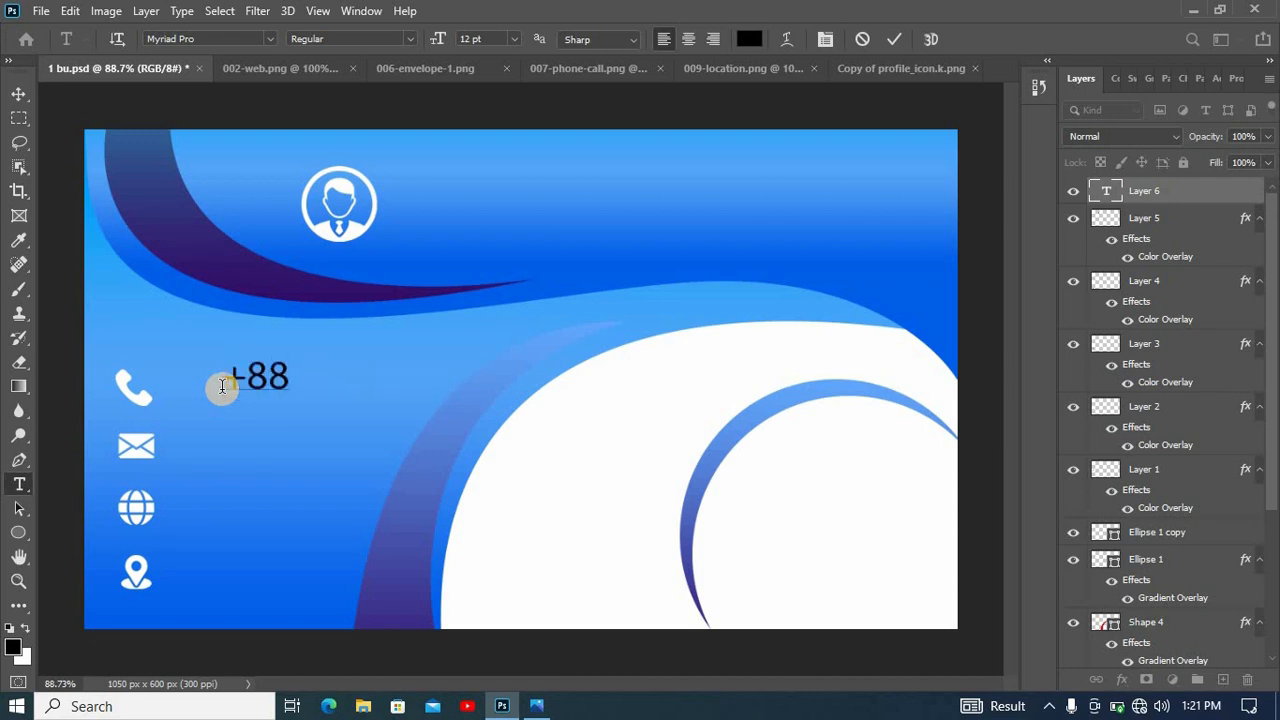
{"action": "type", "text": "+880 XXXXXX"}
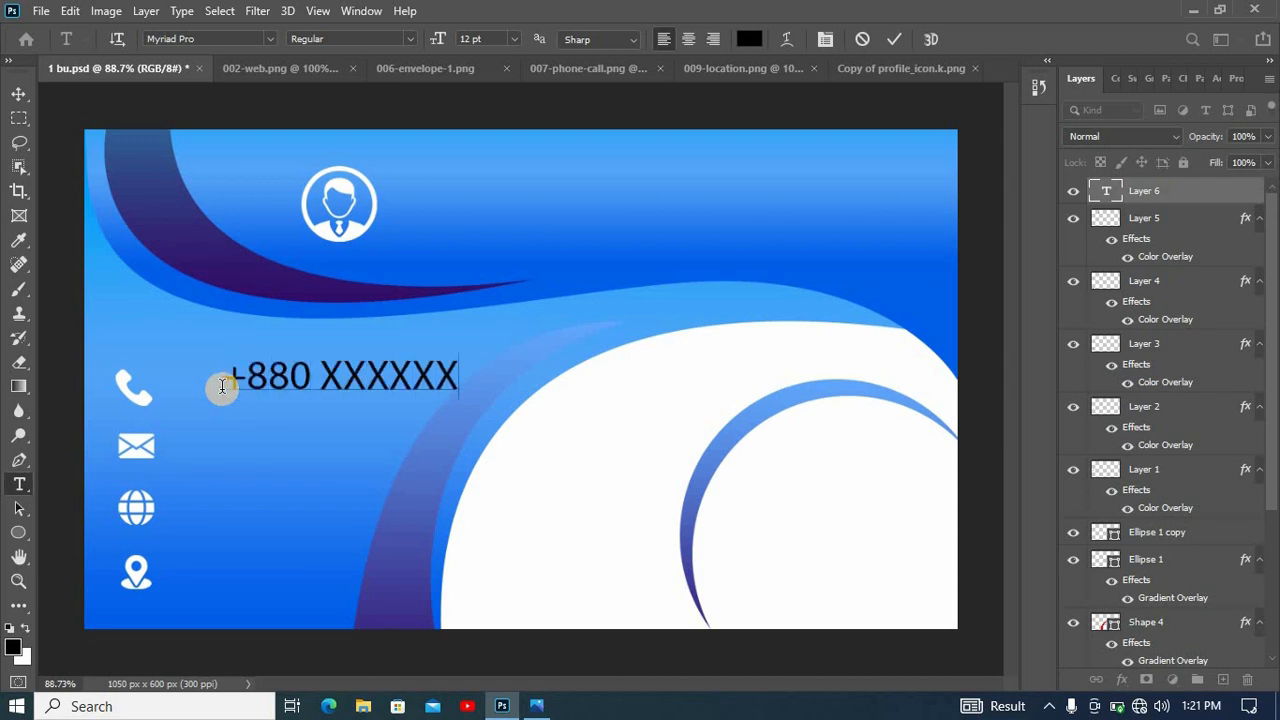
{"action": "type", "text": "XXXX"}
- Set the whole phone number text to Eras Bold ITC at 9 pt
{"action": "key", "text": "ctrl+a"}
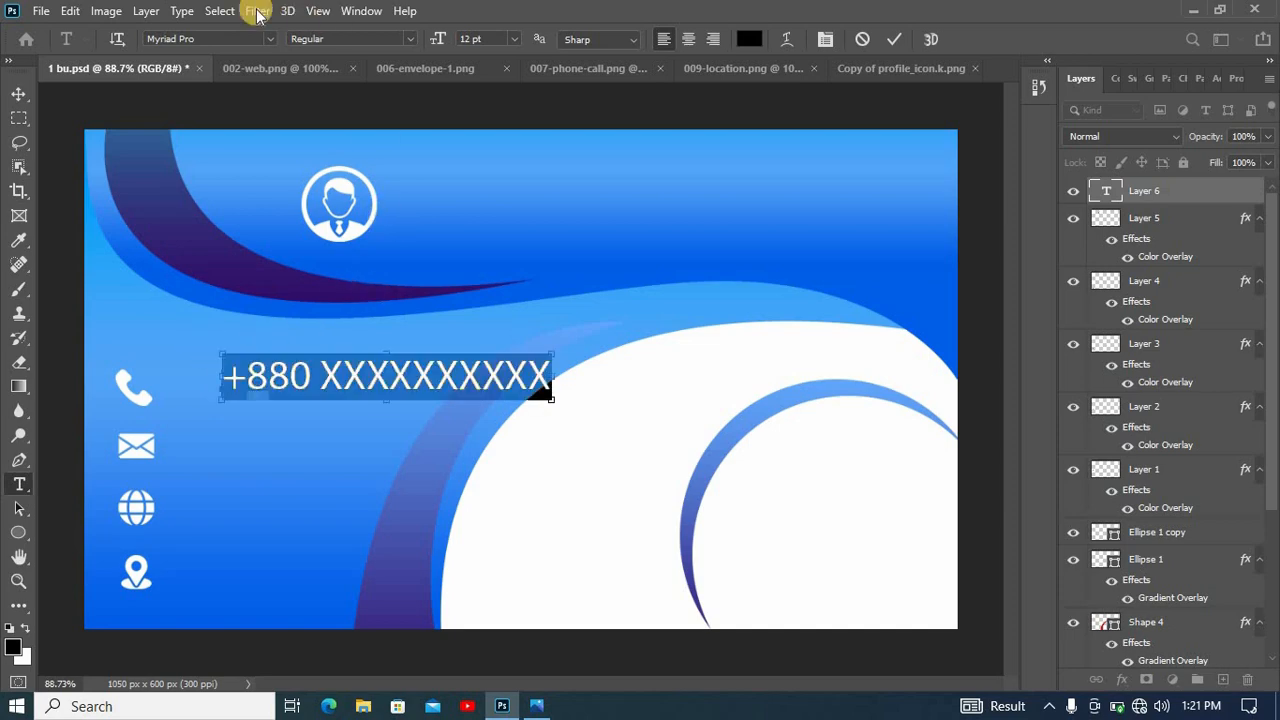
{"action": "left_click", "coordinate": [270, 38]}
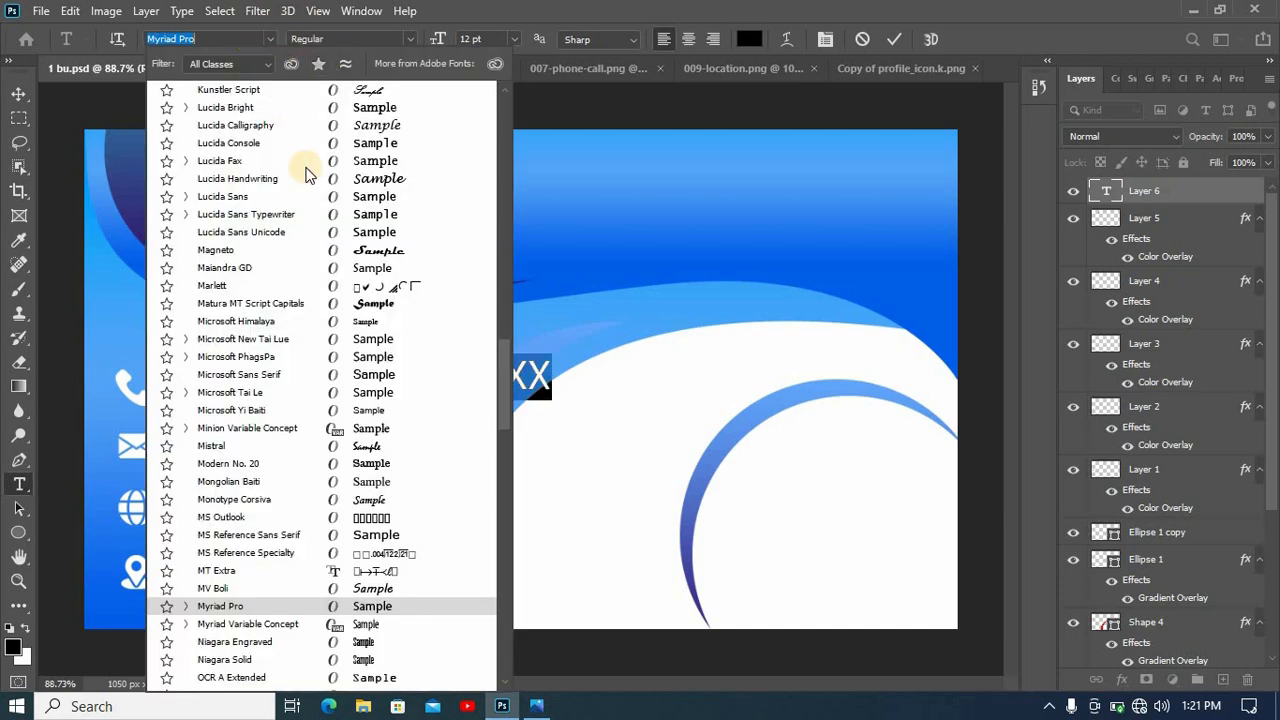
{"action": "scroll", "coordinate": [330, 245], "scroll_direction": "up", "scroll_amount": 3}
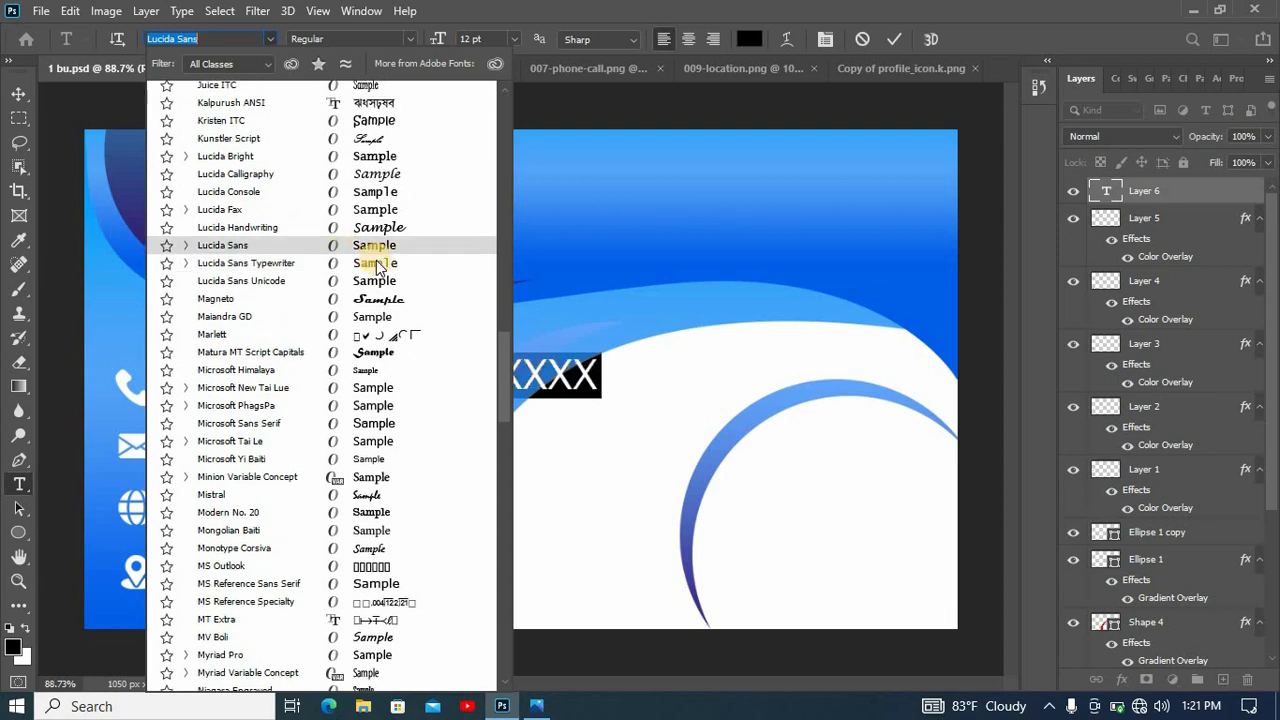
{"action": "scroll", "coordinate": [380, 262], "scroll_direction": "up", "scroll_amount": 15}
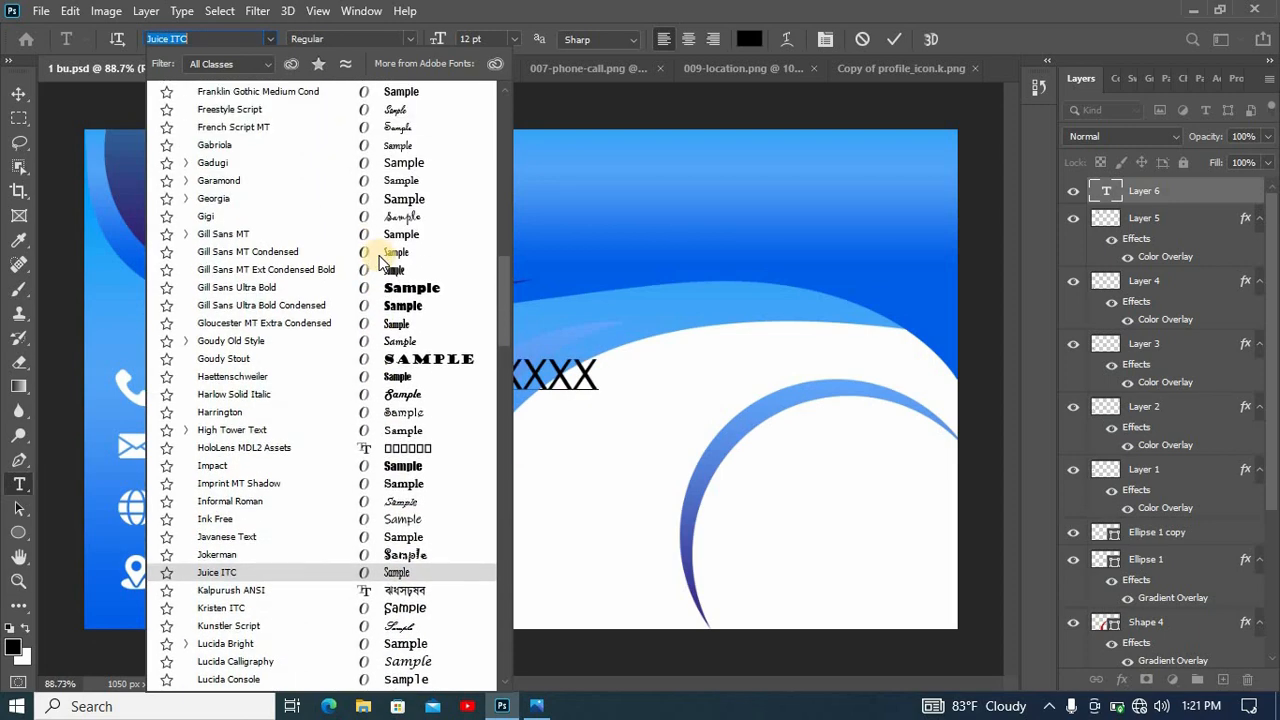
{"action": "scroll", "coordinate": [380, 262], "scroll_direction": "up", "scroll_amount": 5}
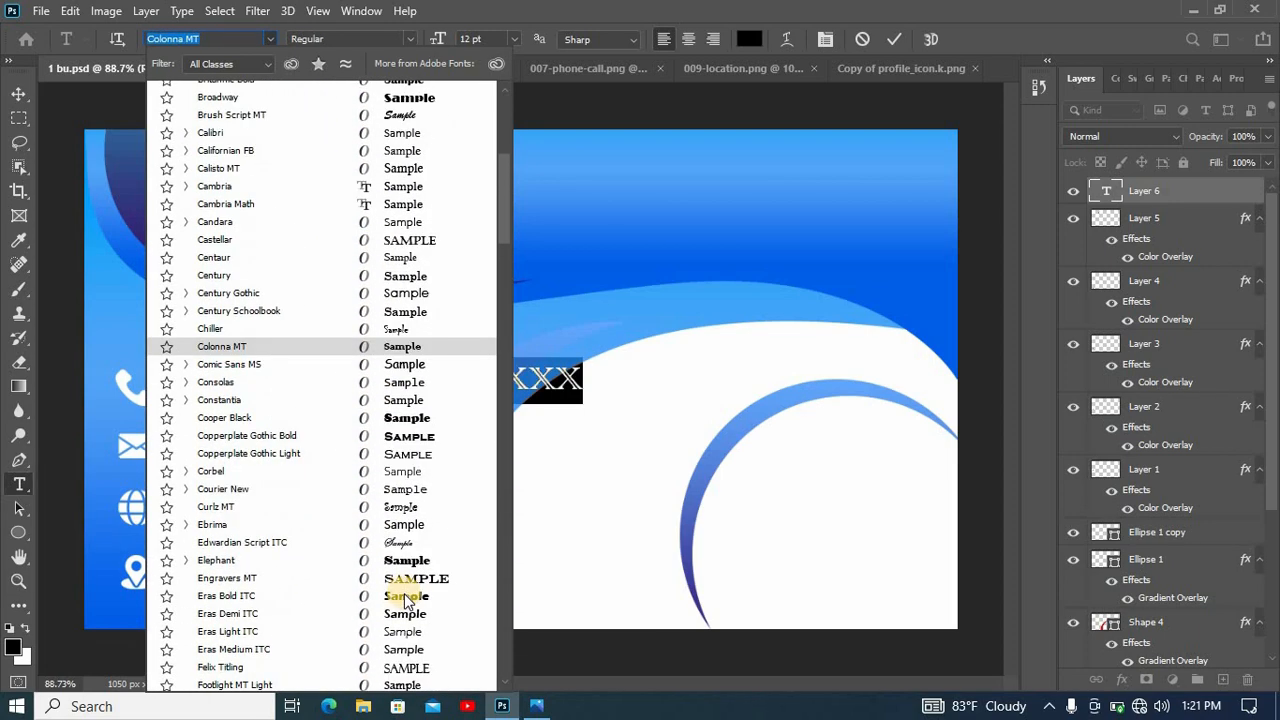
{"action": "key", "text": "Return"}
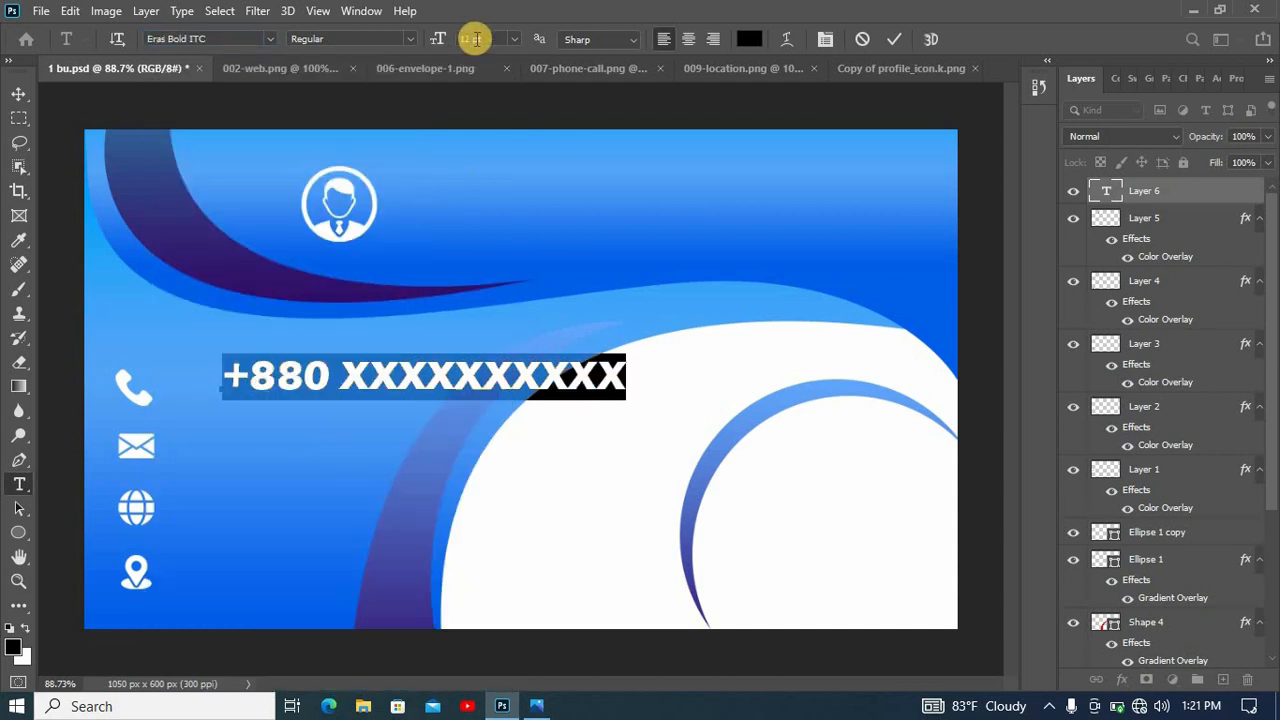
{"action": "scroll", "coordinate": [475, 39], "scroll_direction": "down", "scroll_amount": 3}
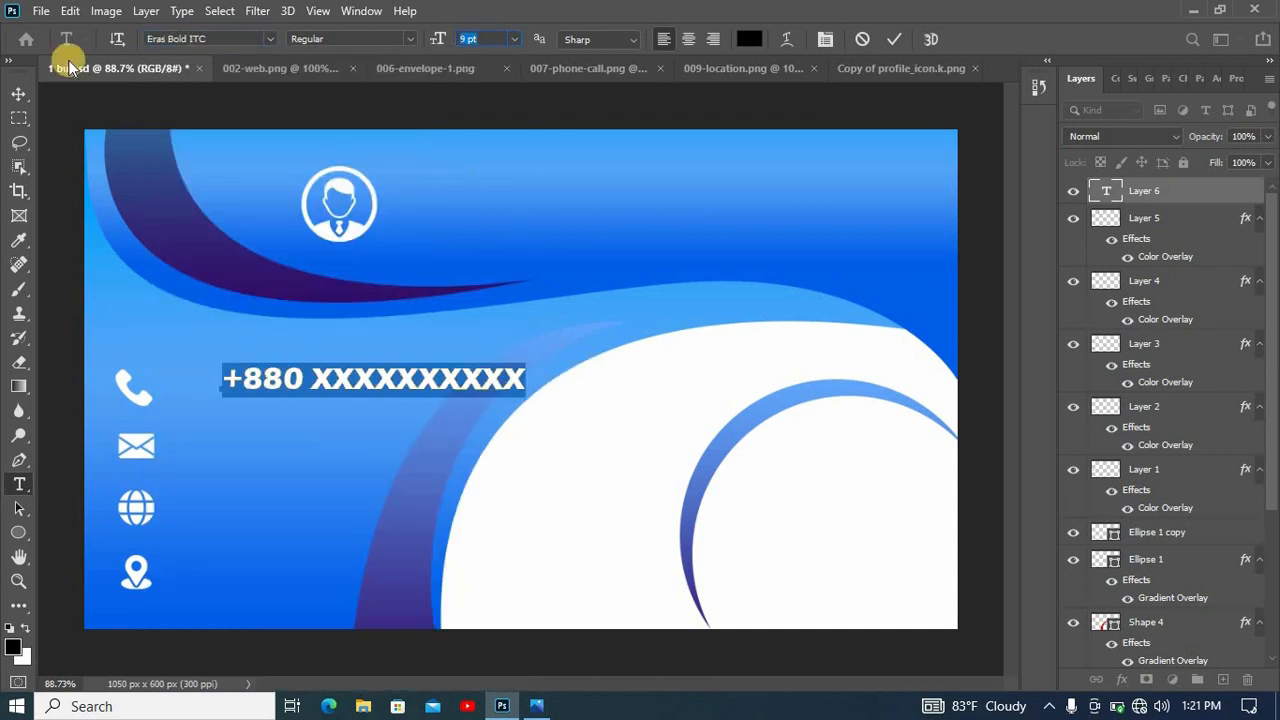
- Change the phone number's text color to white (#ffffff) and commit the text
{"action": "left_click", "coordinate": [750, 38]}
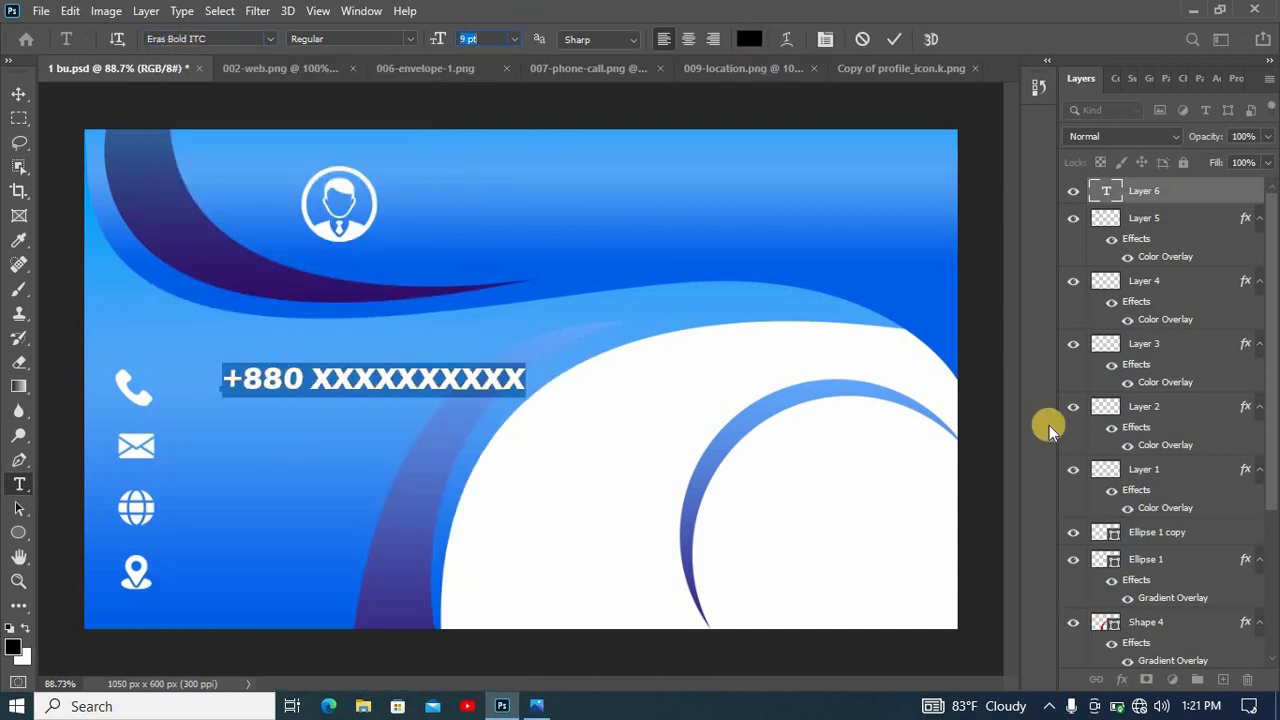
{"action": "left_click_drag", "start_coordinate": [875, 311], "coordinate": [613, 88]}
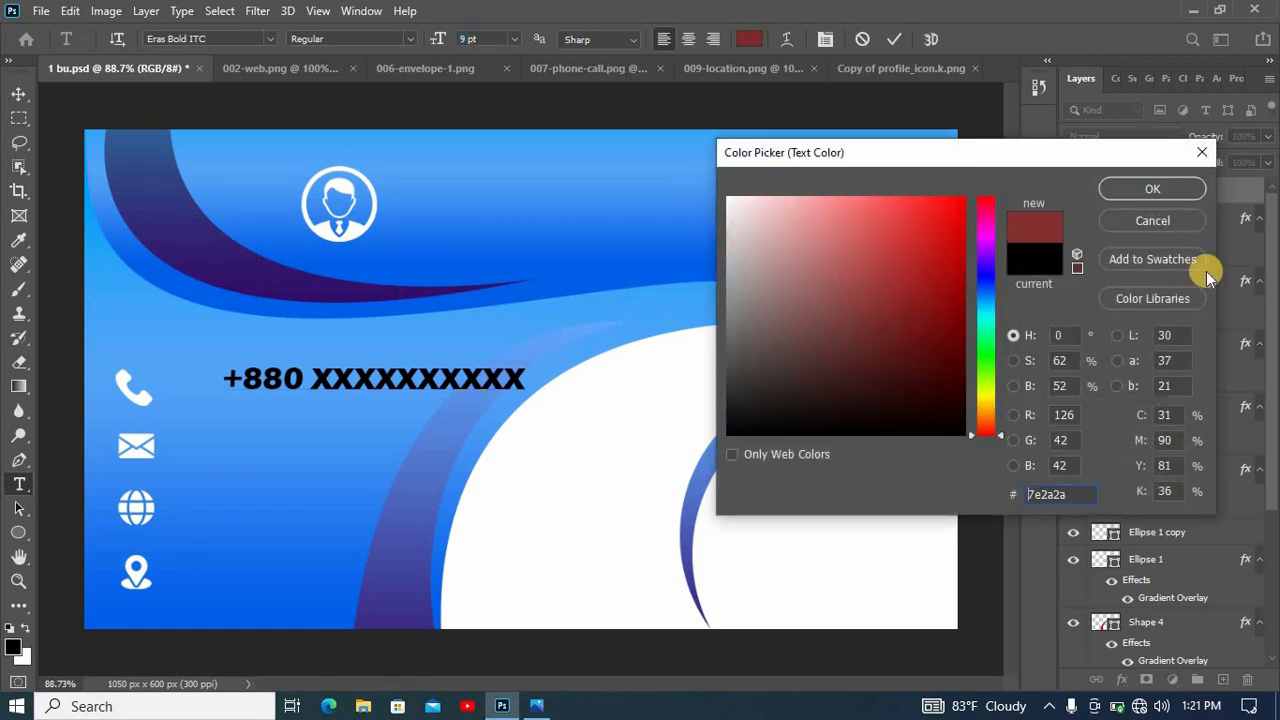
{"action": "left_click", "coordinate": [1114, 186]}
{"action": "left_click", "coordinate": [887, 40]}
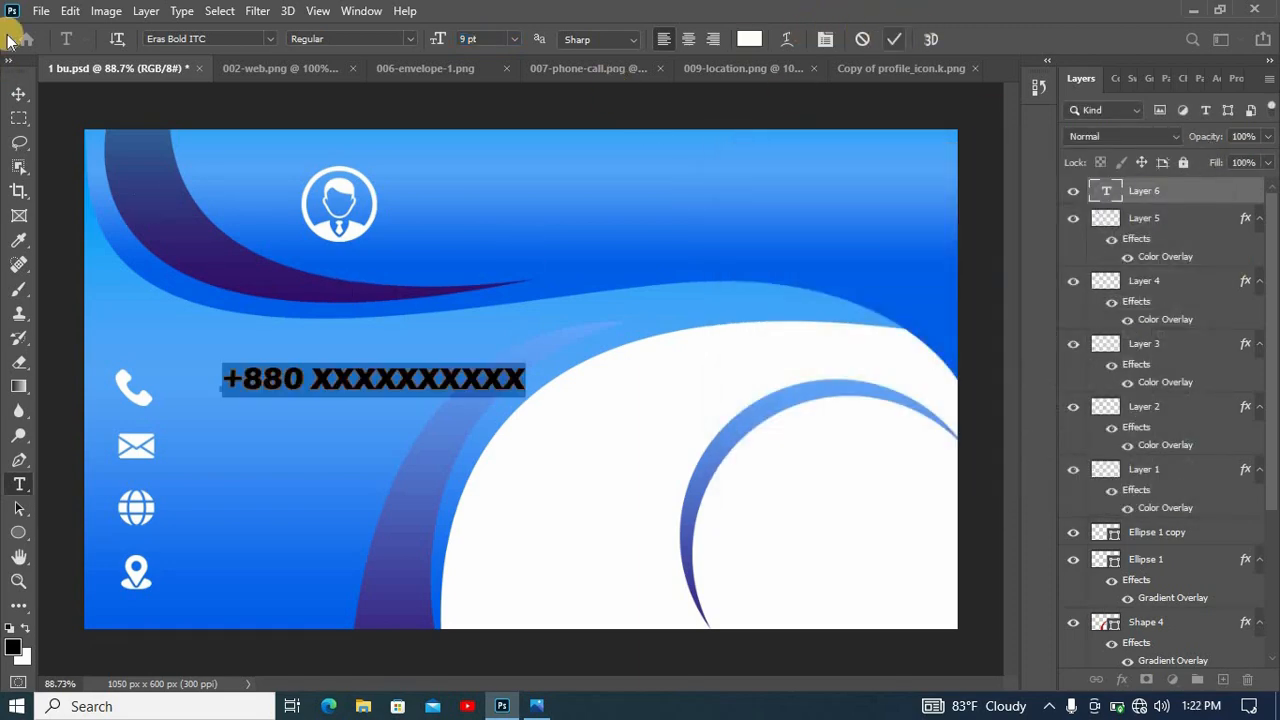
- Scale the phone number text to about 85% and place it directly beside the phone icon, vertically aligned with it
{"action": "key", "text": "v"}
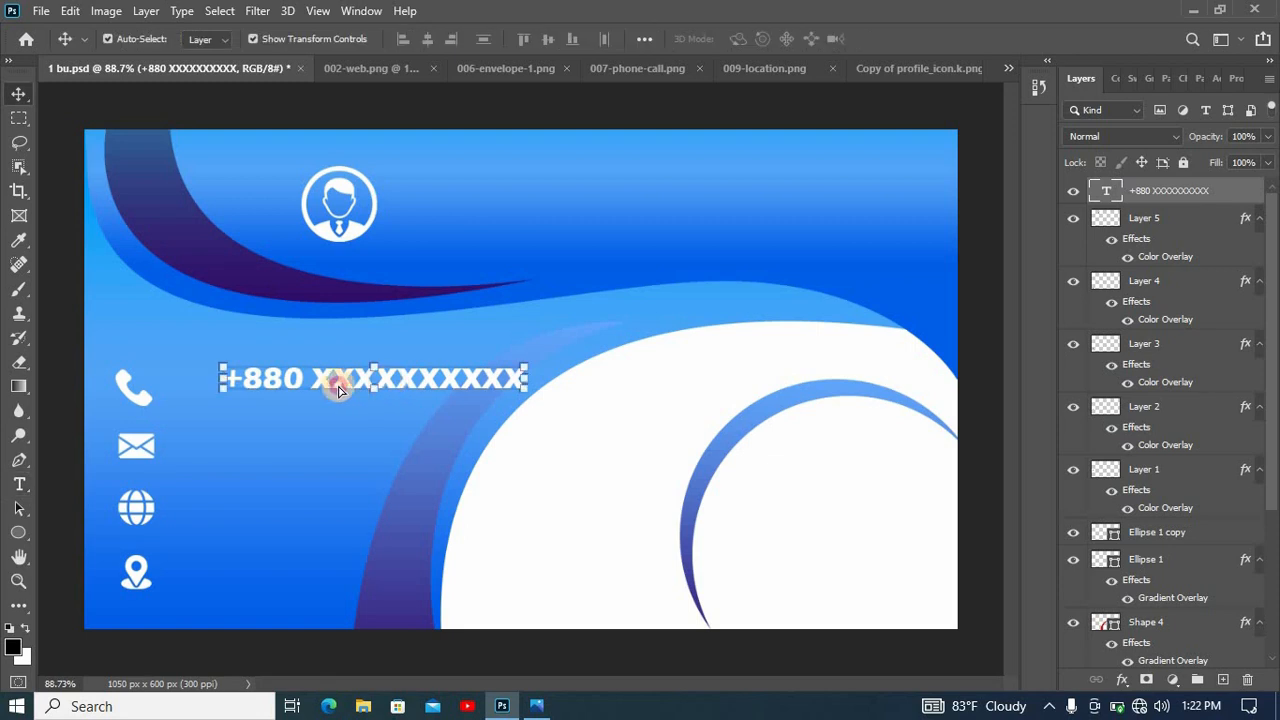
{"action": "mouse_move", "coordinate": [384, 377]}
{"action": "left_mouse_down"}
{"action": "mouse_move", "coordinate": [317, 387]}
{"action": "mouse_move", "coordinate": [450, 372]}
{"action": "mouse_move", "coordinate": [370, 390]}
{"action": "mouse_move", "coordinate": [384, 377]}
{"action": "left_mouse_up"}
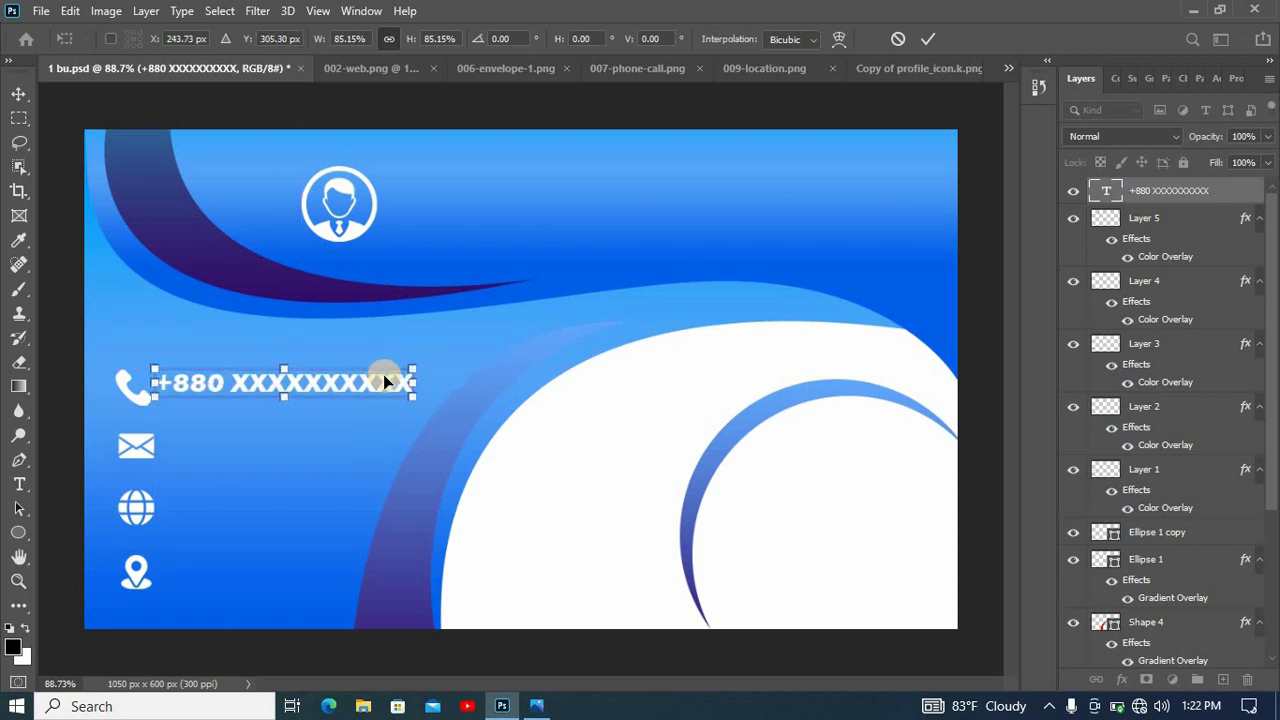
{"action": "key", "text": "Right"}
{"action": "key", "text": "Right"}
{"action": "key", "text": "Right"}
{"action": "key", "text": "Right"}
{"action": "key", "text": "Down"}
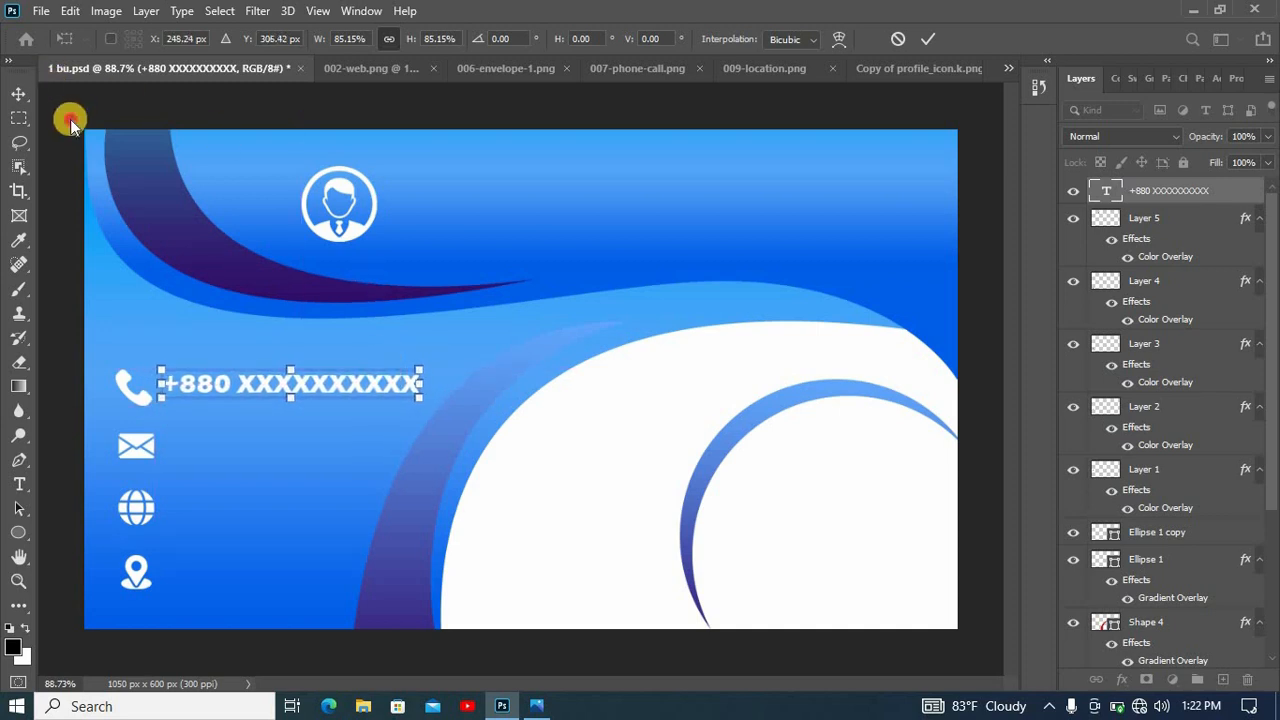
{"action": "key", "text": "Return"}
{"action": "left_click", "coordinate": [48, 362]}
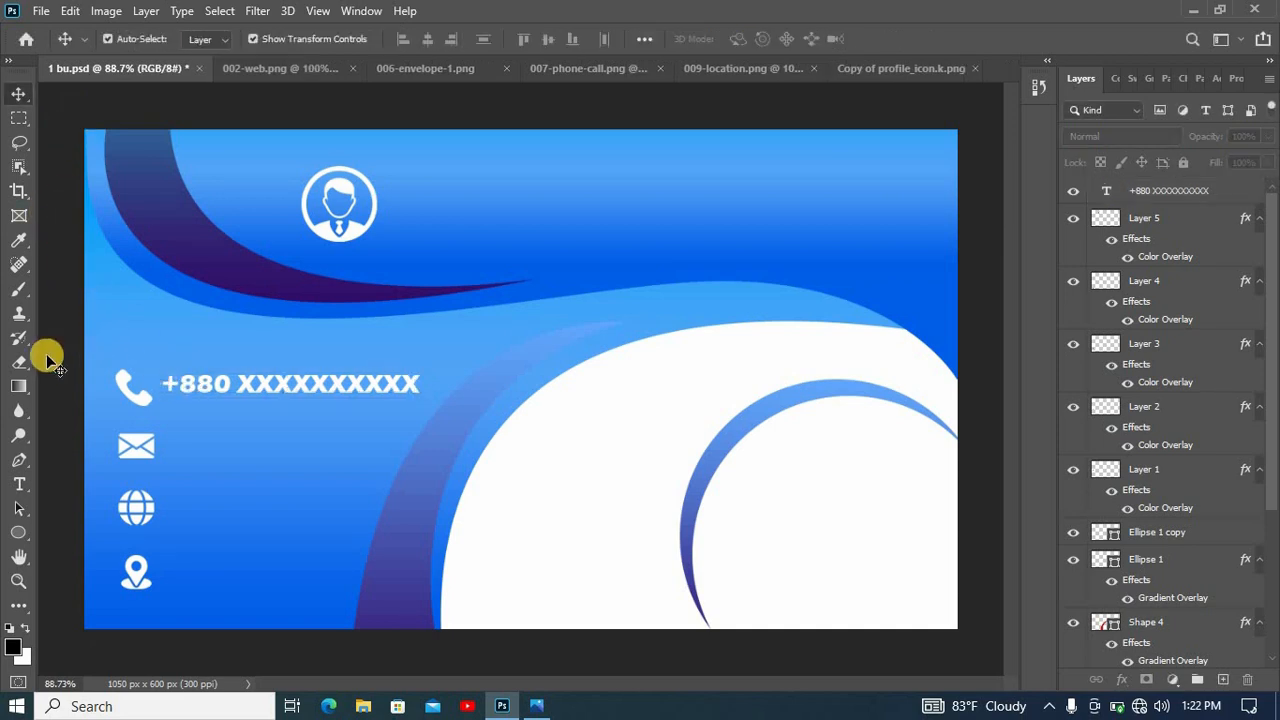
- Add a placeholder e-mail address beside the envelope icon, scaled down slightly and lined up under the phone number
{"action": "left_click", "coordinate": [19, 484]}
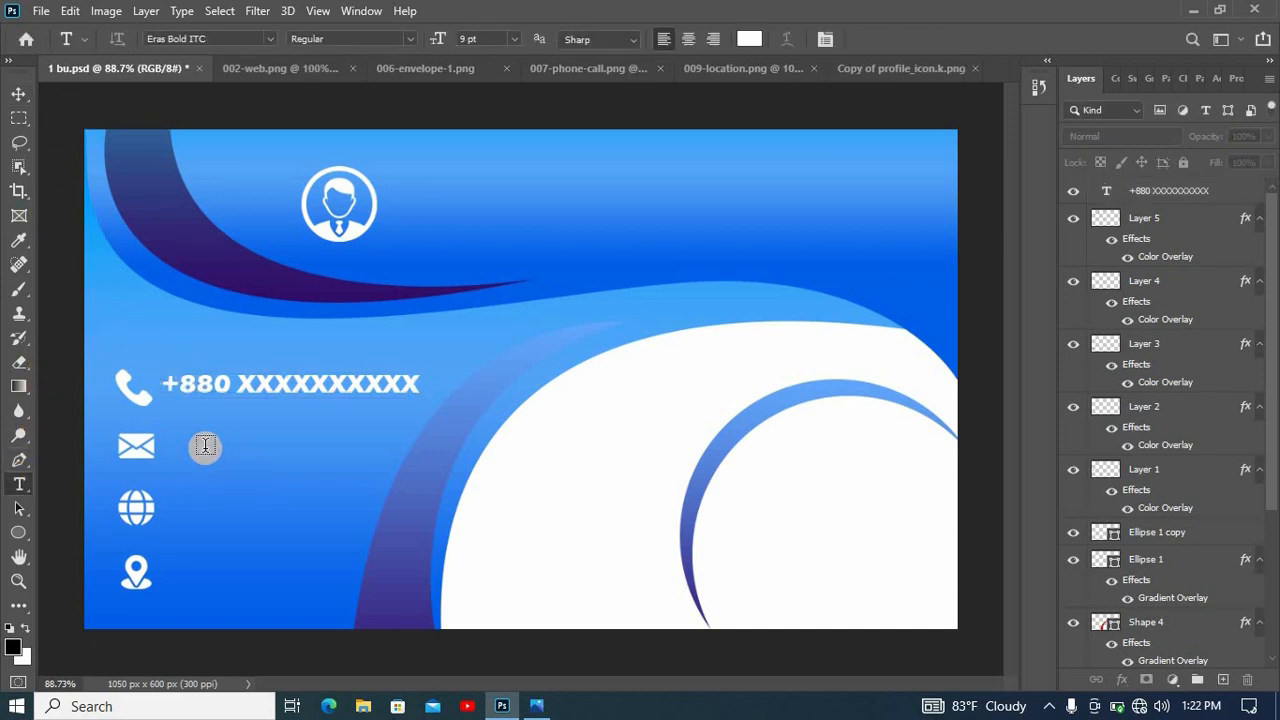
{"action": "left_click", "coordinate": [202, 445]}
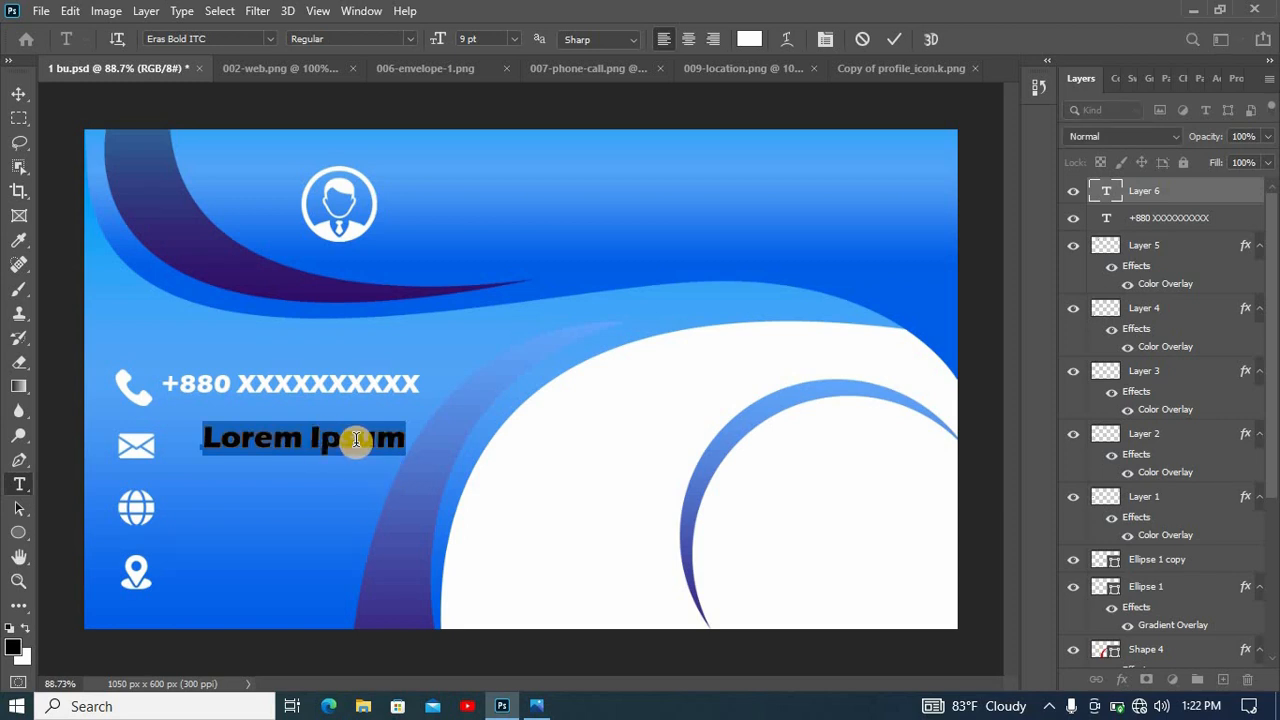
{"action": "type", "text": "example@ma"}
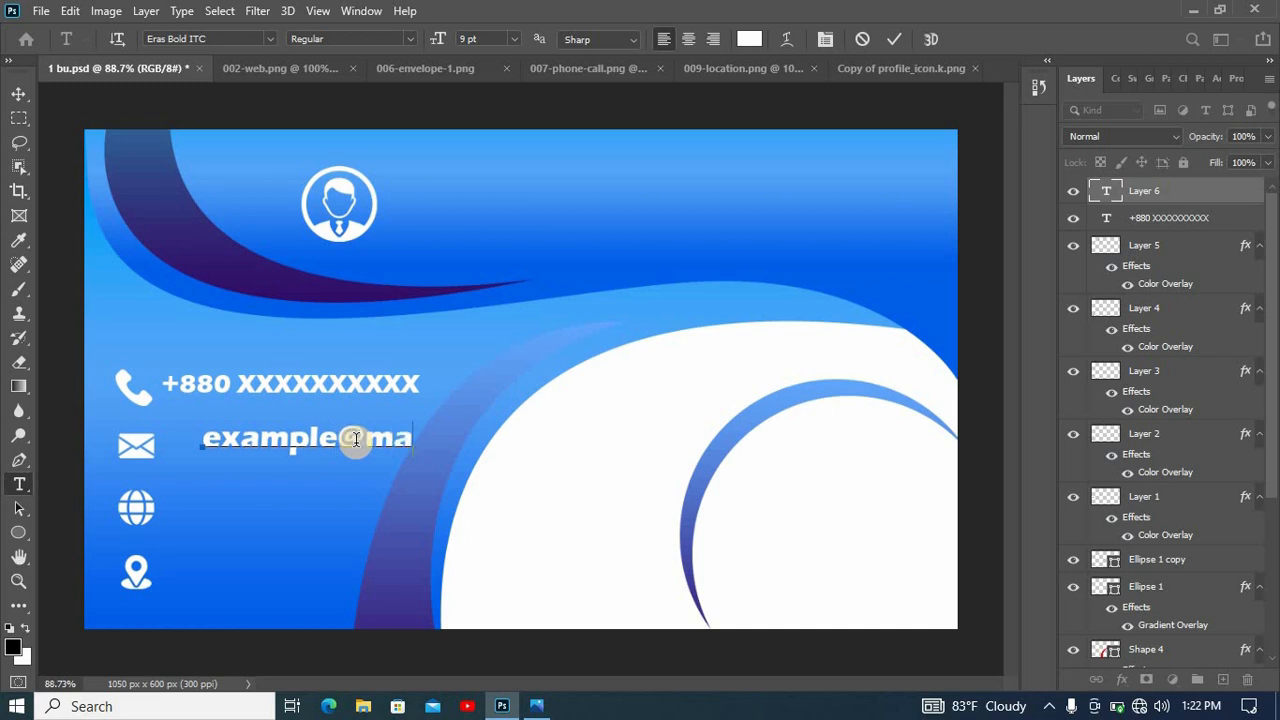
{"action": "type", "text": "il.com"}
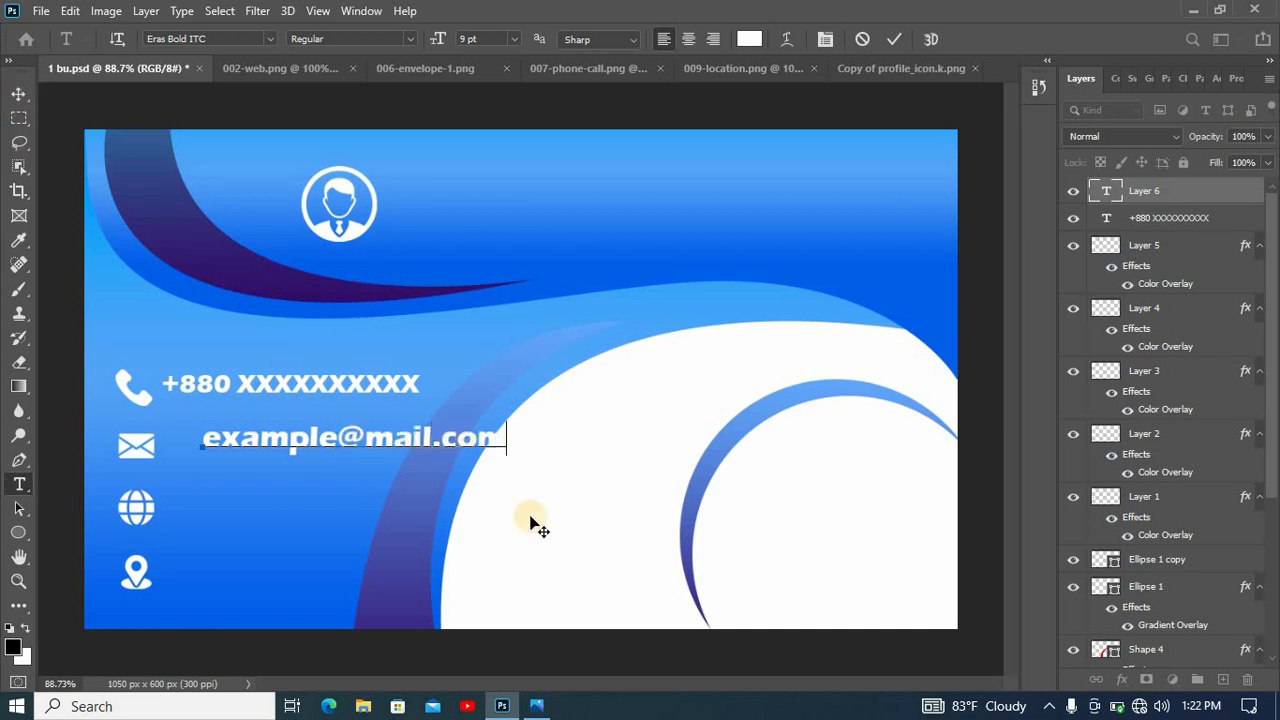
{"action": "key", "text": "ctrl+Return"}
{"action": "key", "text": "v"}
{"action": "left_click_drag", "start_coordinate": [507, 423], "coordinate": [409, 450]}
{"action": "left_click", "coordinate": [19, 484]}
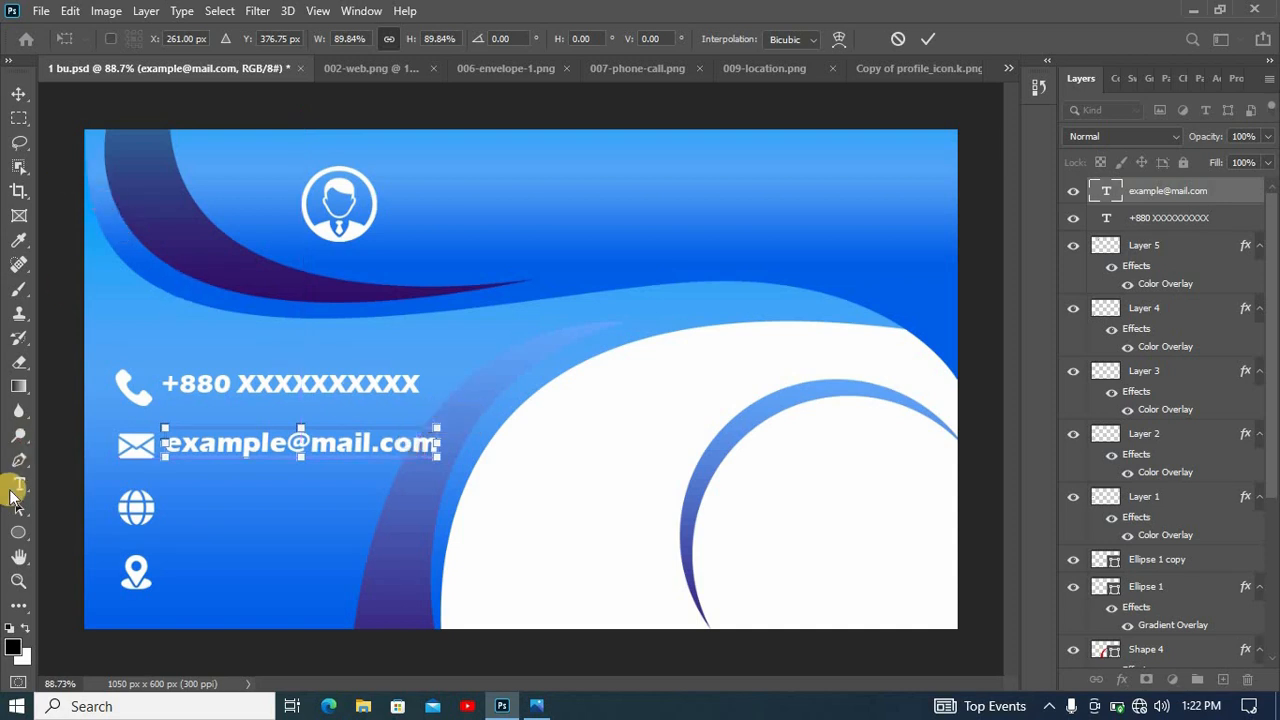
{"action": "left_click", "coordinate": [141, 507]}
{"action": "left_click", "coordinate": [181, 509]}
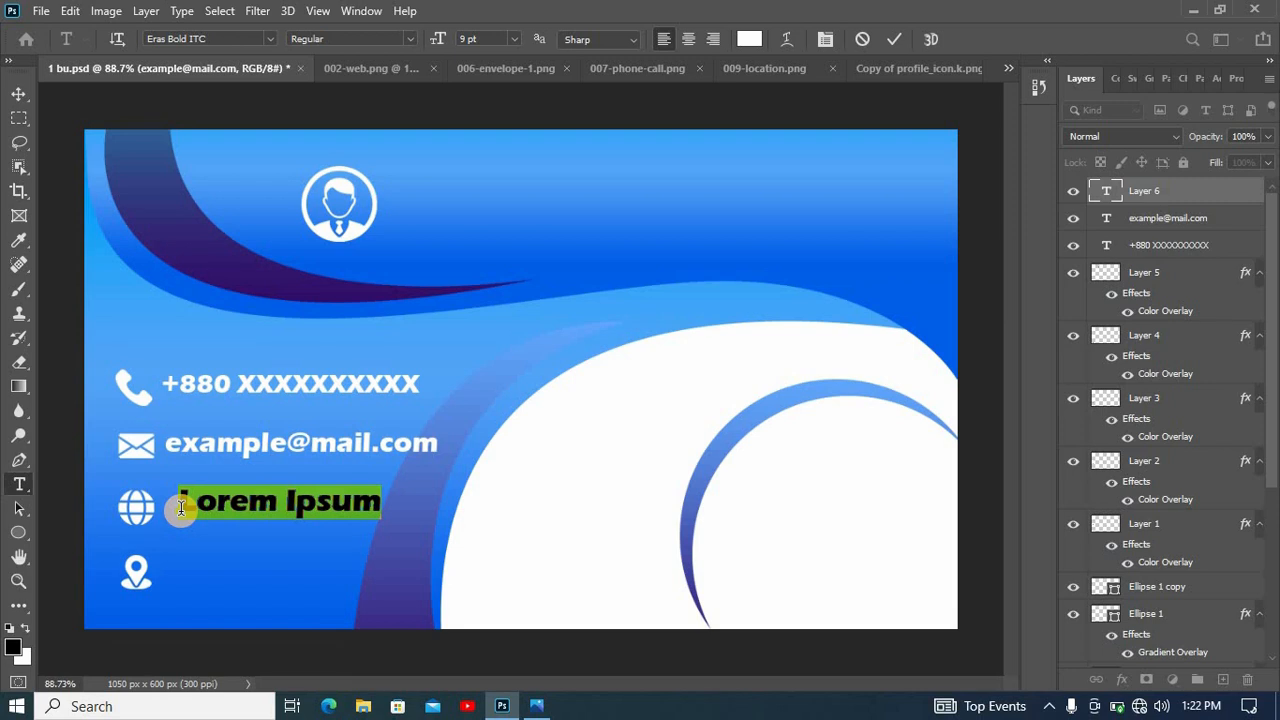
{"action": "type", "text": "www.exampl.com"}
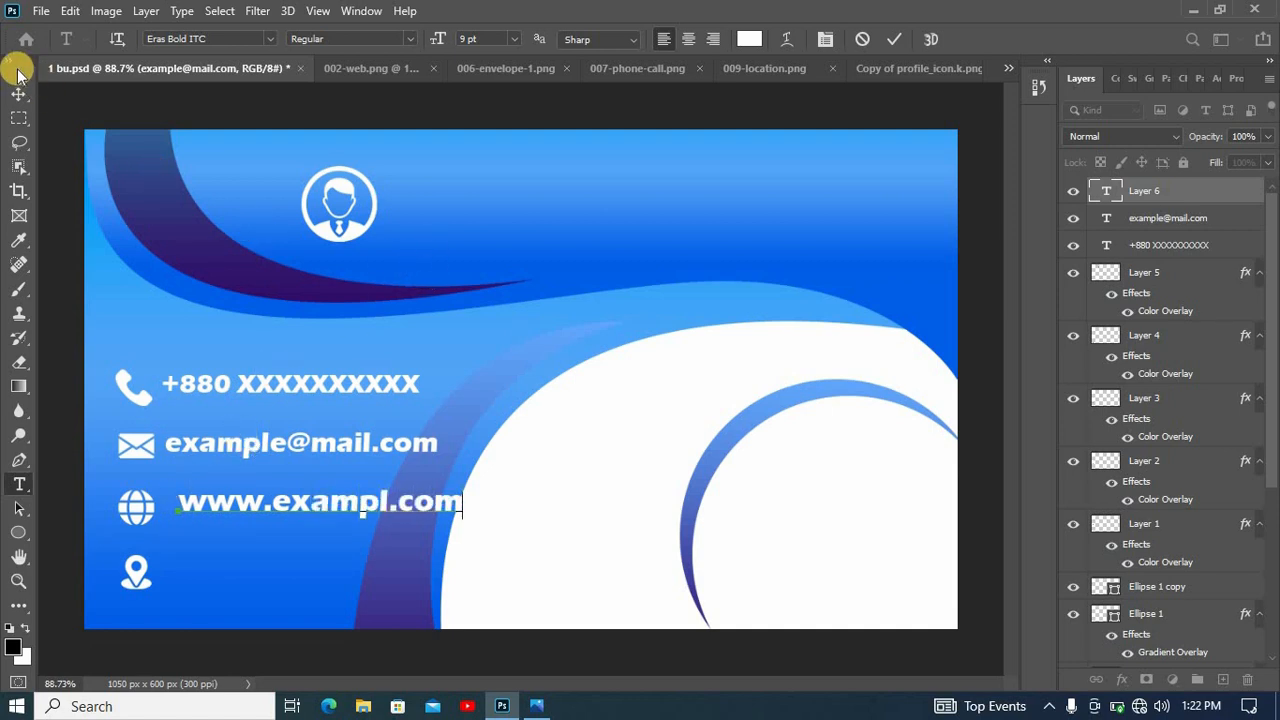
{"action": "key", "text": "ctrl+Return"}
{"action": "key", "text": "v"}
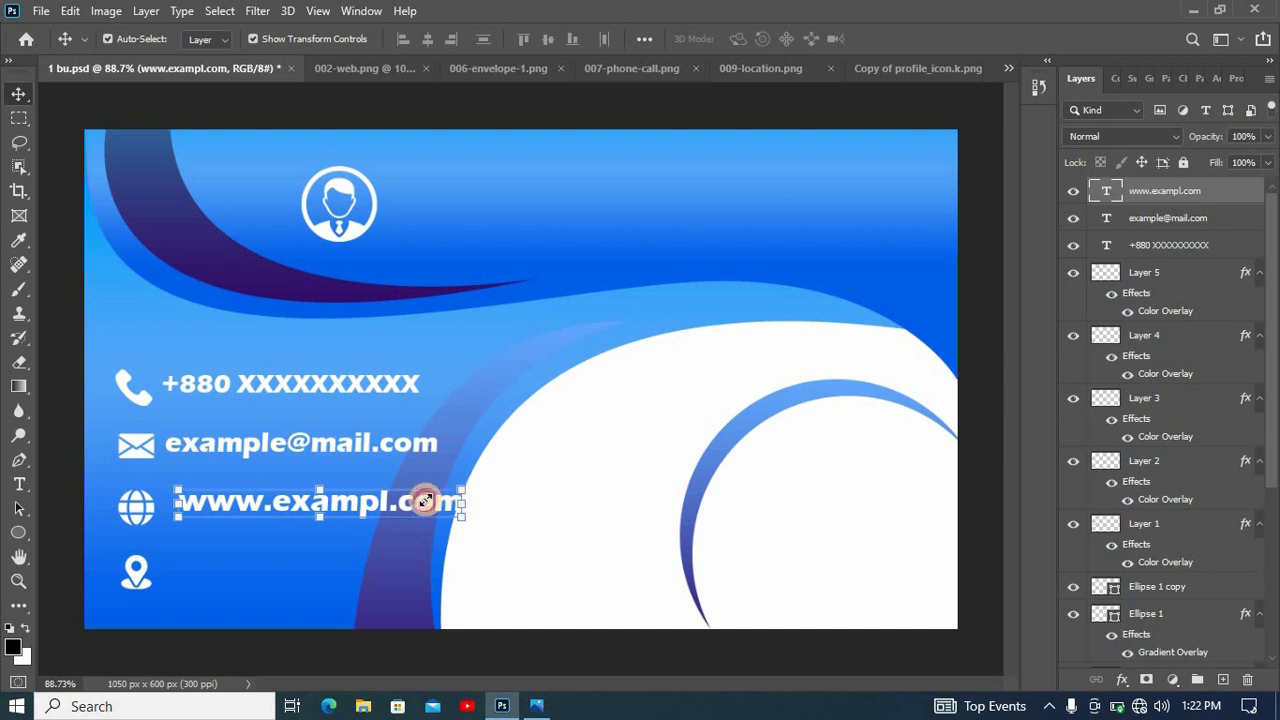
{"action": "left_click_drag", "start_coordinate": [424, 501], "coordinate": [386, 509]}
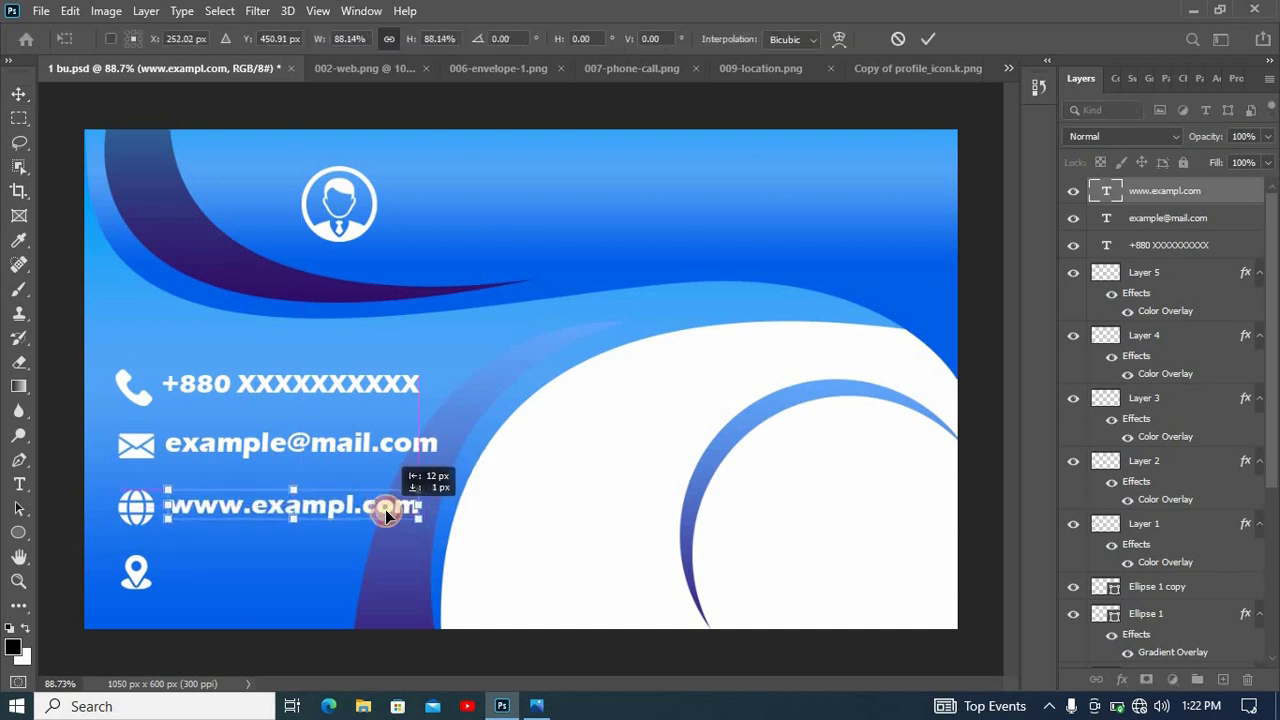
{"action": "left_click", "coordinate": [31, 483]}
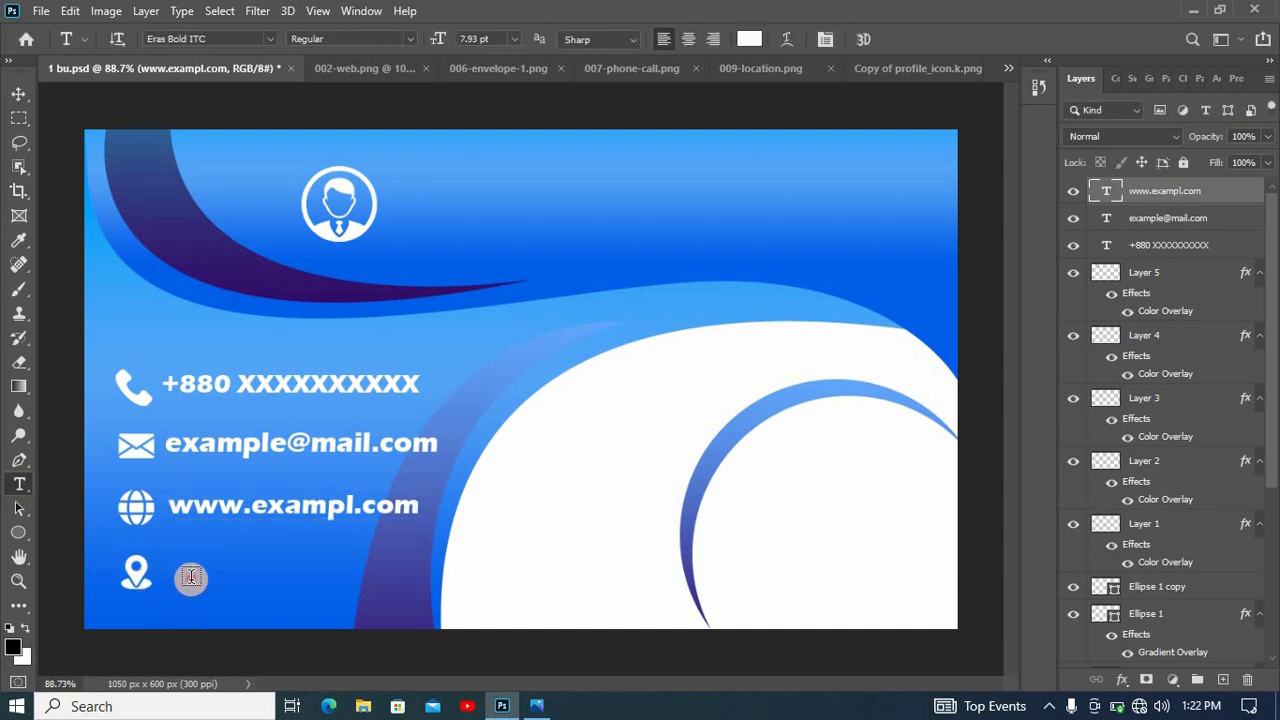
- Add the text "Write your location" beside the location icon, scaled down slightly and lined up under the web address
{"action": "left_click", "coordinate": [195, 575]}
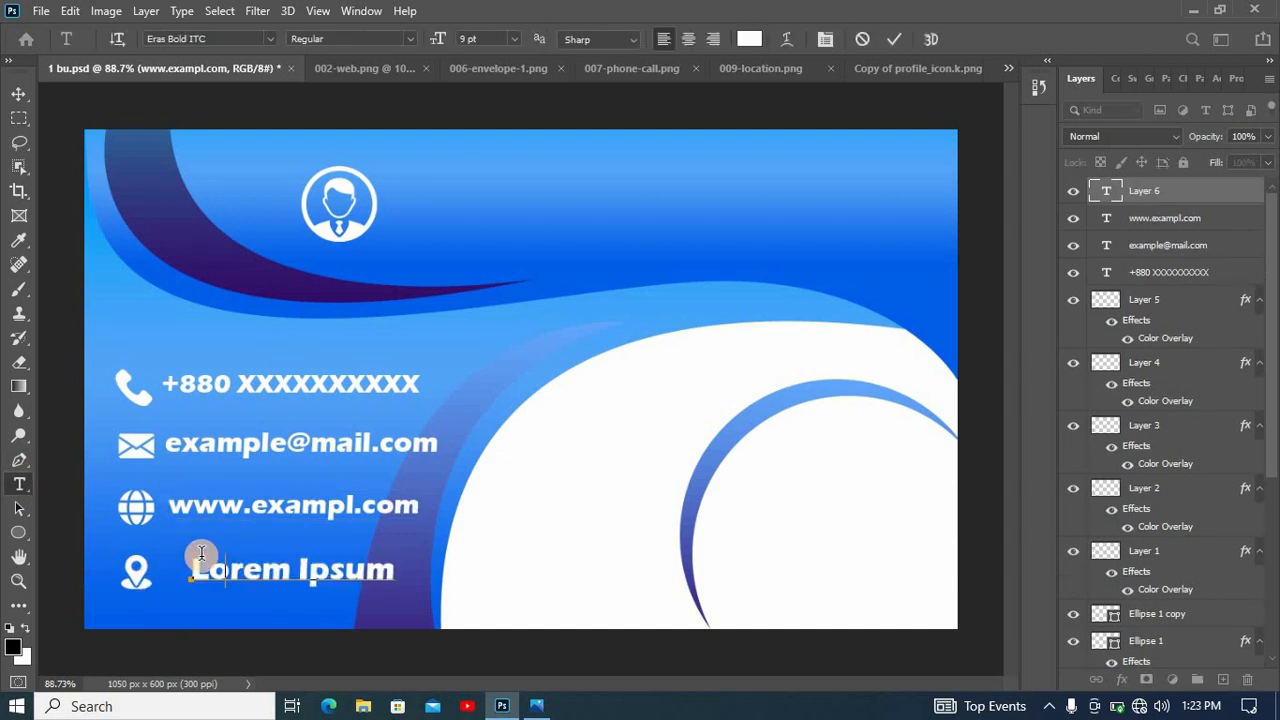
{"action": "type", "text": "Write your locat"}
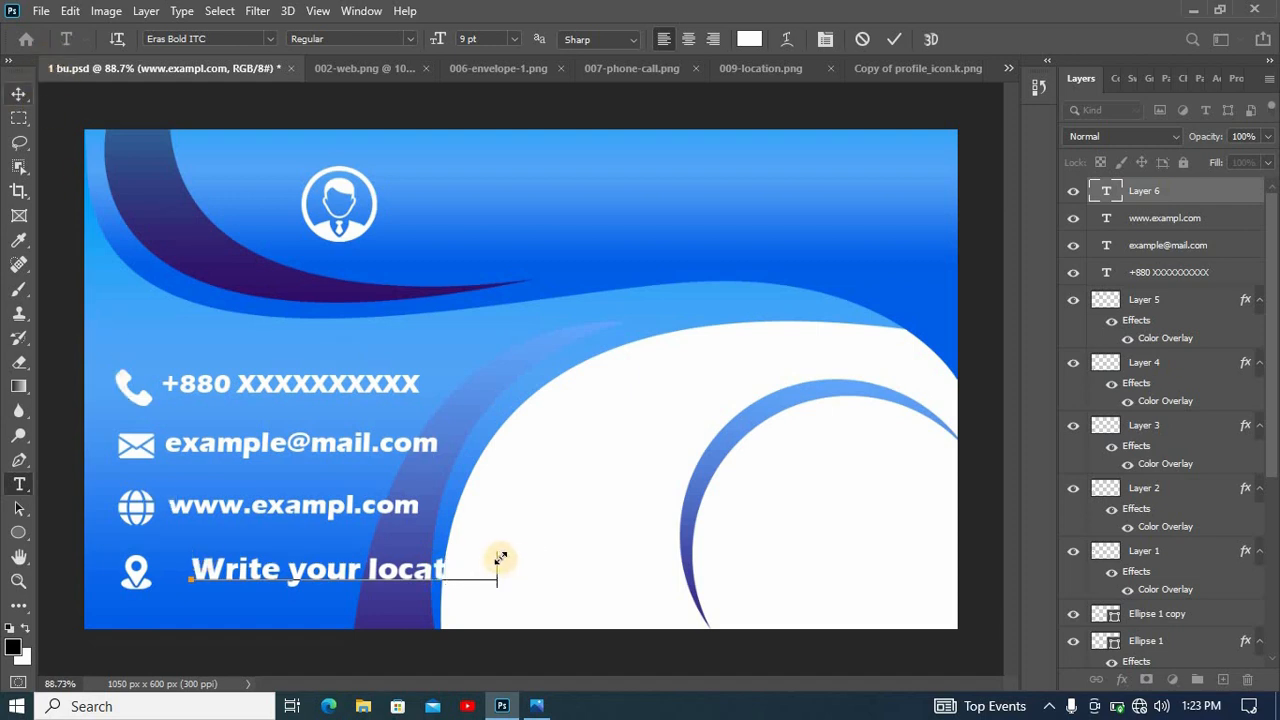
{"action": "key", "text": "ctrl+Return"}
{"action": "key", "text": "v"}
{"action": "left_click_drag", "start_coordinate": [475, 569], "coordinate": [420, 540]}
{"action": "key", "text": "Return"}
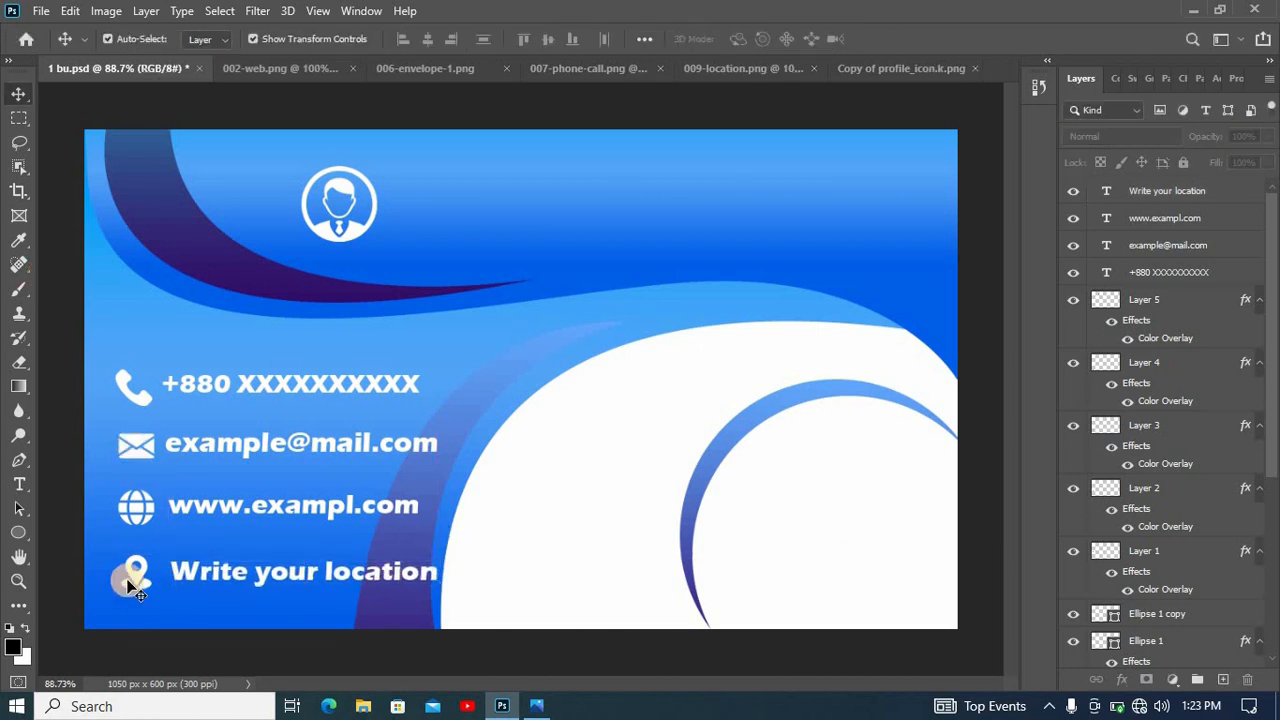
- Add the cardholder's full name beside the profile icon, scaled to about 124% and vertically centered on the icon
{"action": "left_click", "coordinate": [19, 484]}
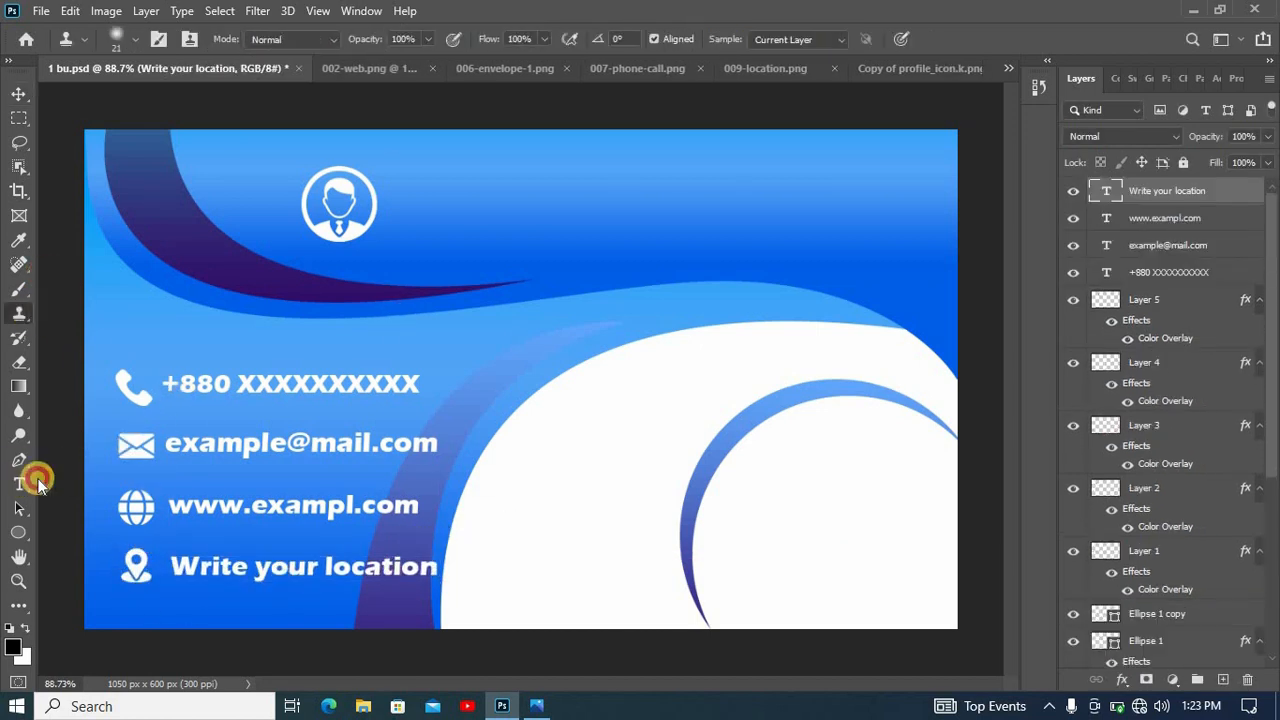
{"action": "left_click", "coordinate": [423, 197]}
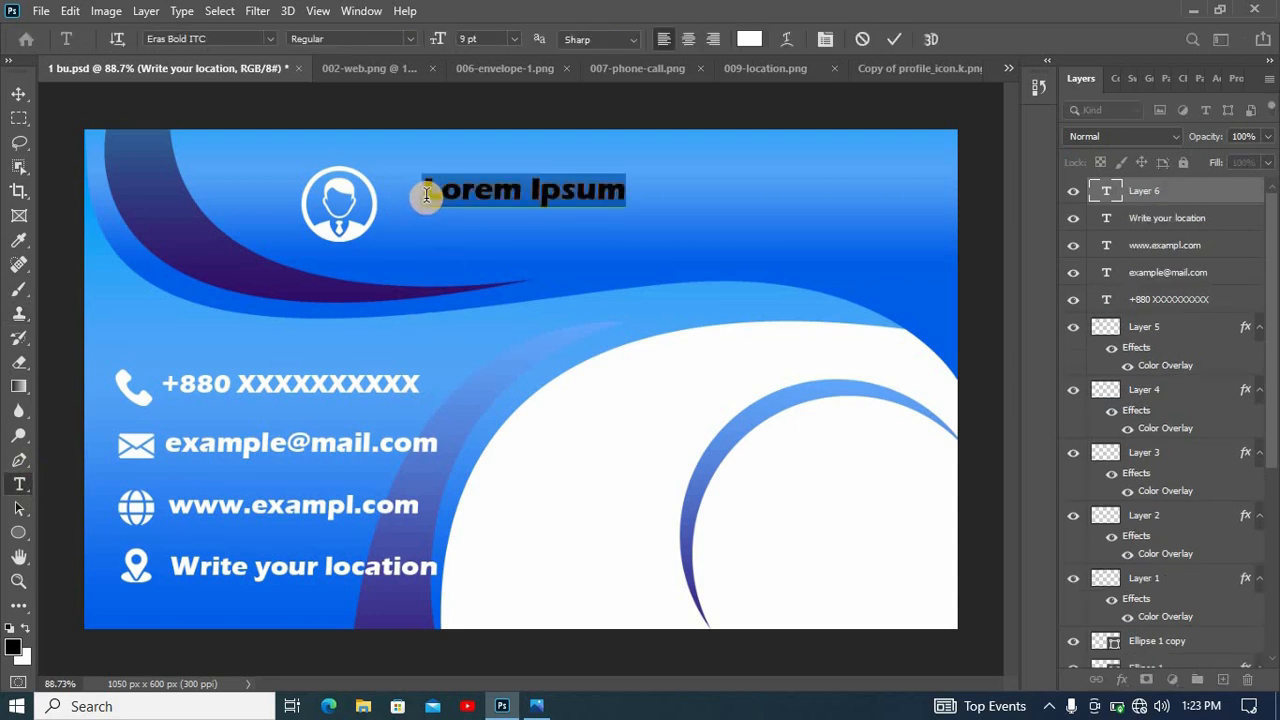
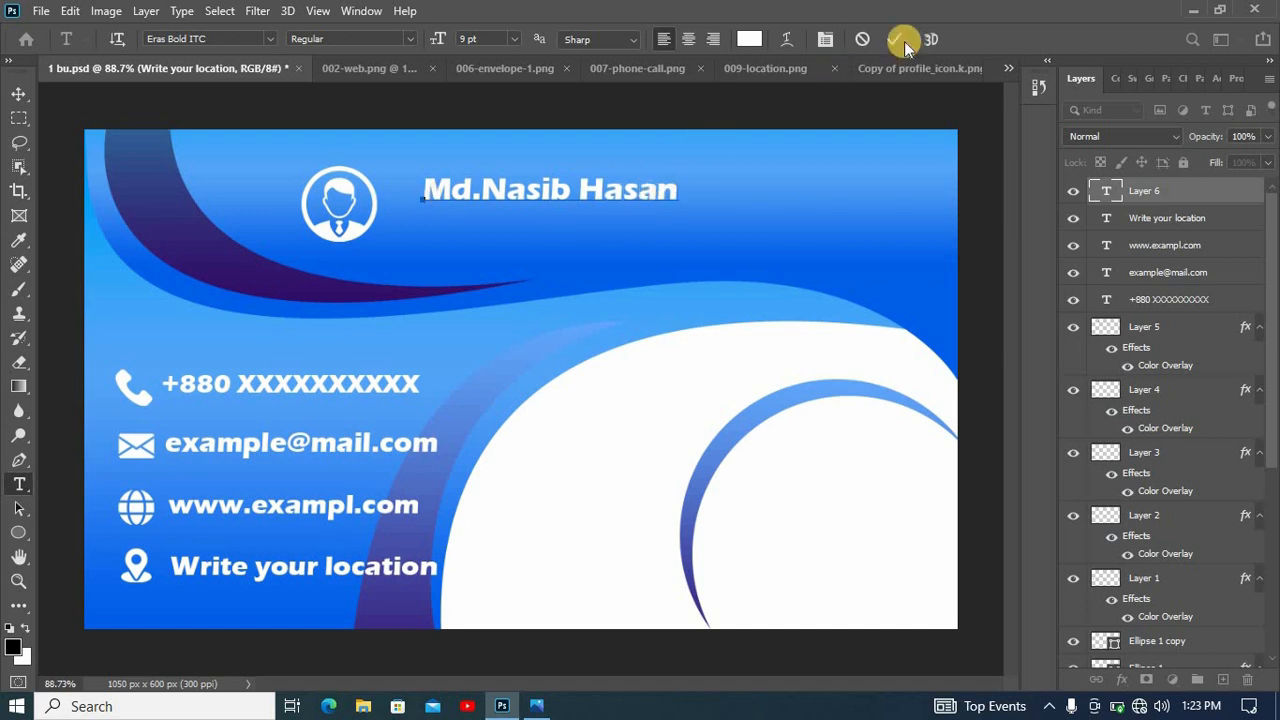
{"action": "left_click", "coordinate": [18, 93]}
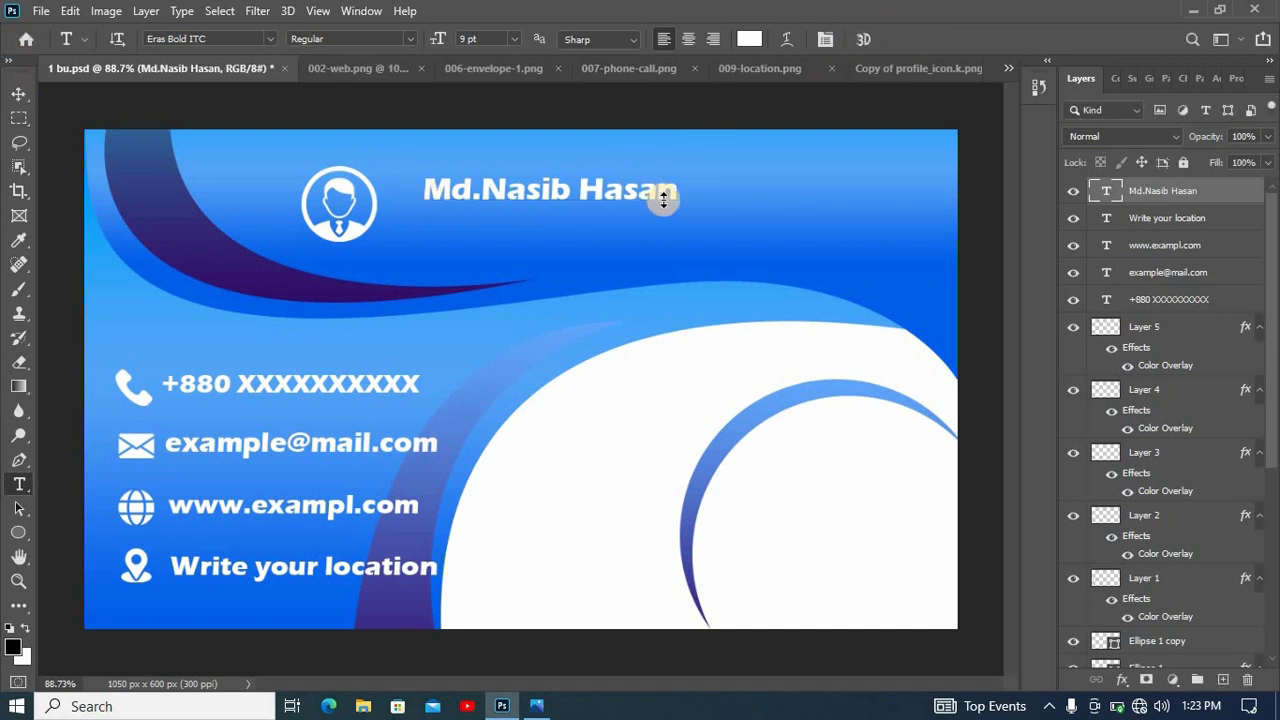
{"action": "left_click_drag", "start_coordinate": [680, 175], "coordinate": [631, 201]}
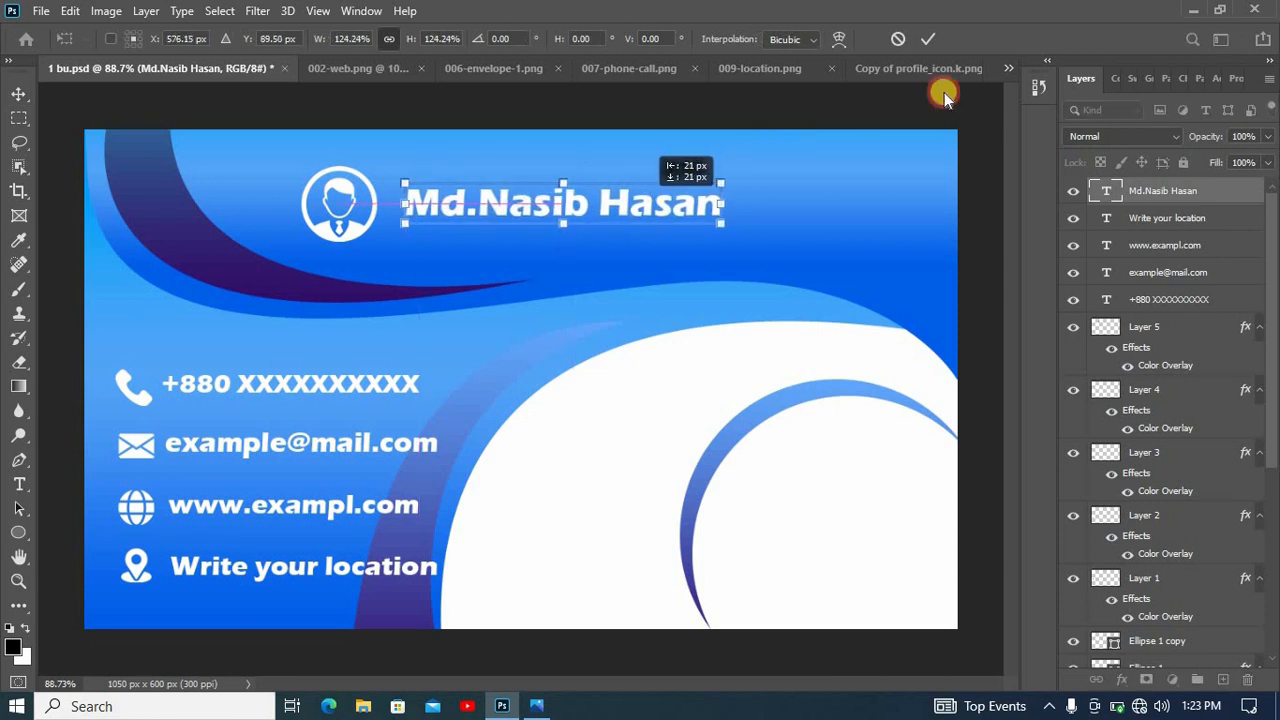
{"action": "key", "text": "Return"}
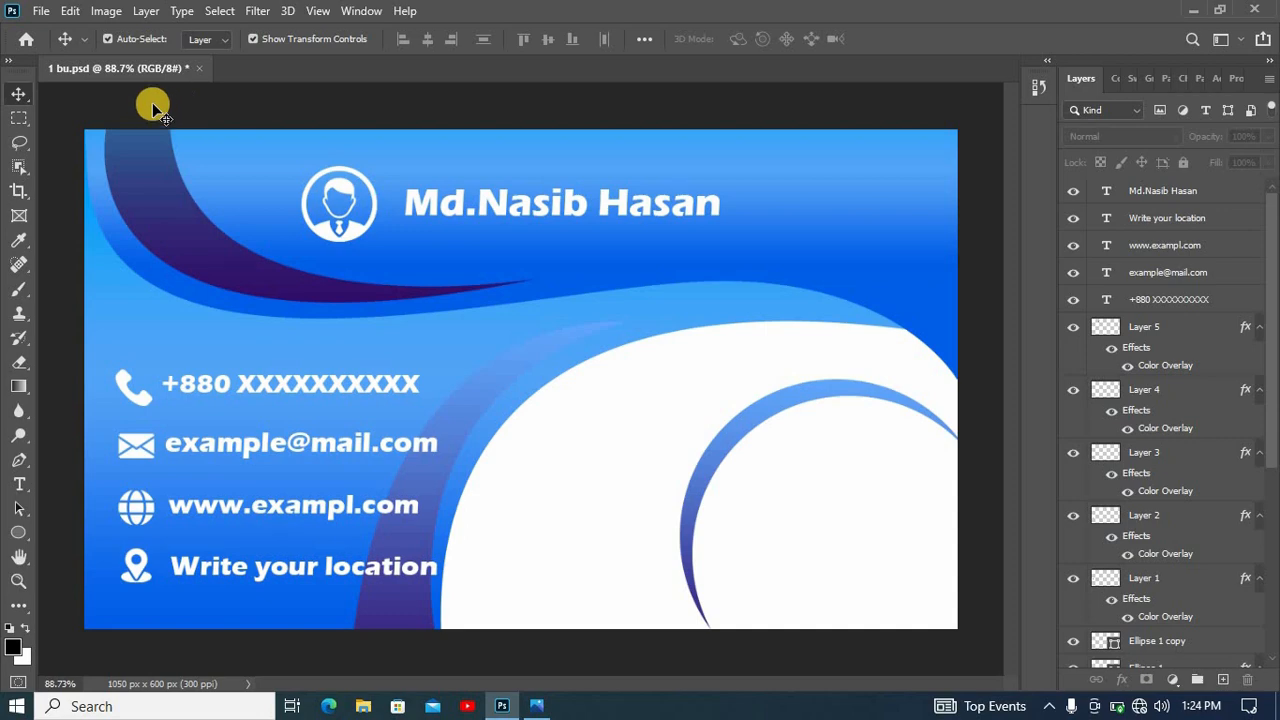
- Open Nasib IT.png, copy the logo into the business card and scale it to about 28% inside the lower ring
{"action": "left_click", "coordinate": [41, 11]}
{"action": "left_click", "coordinate": [57, 46]}
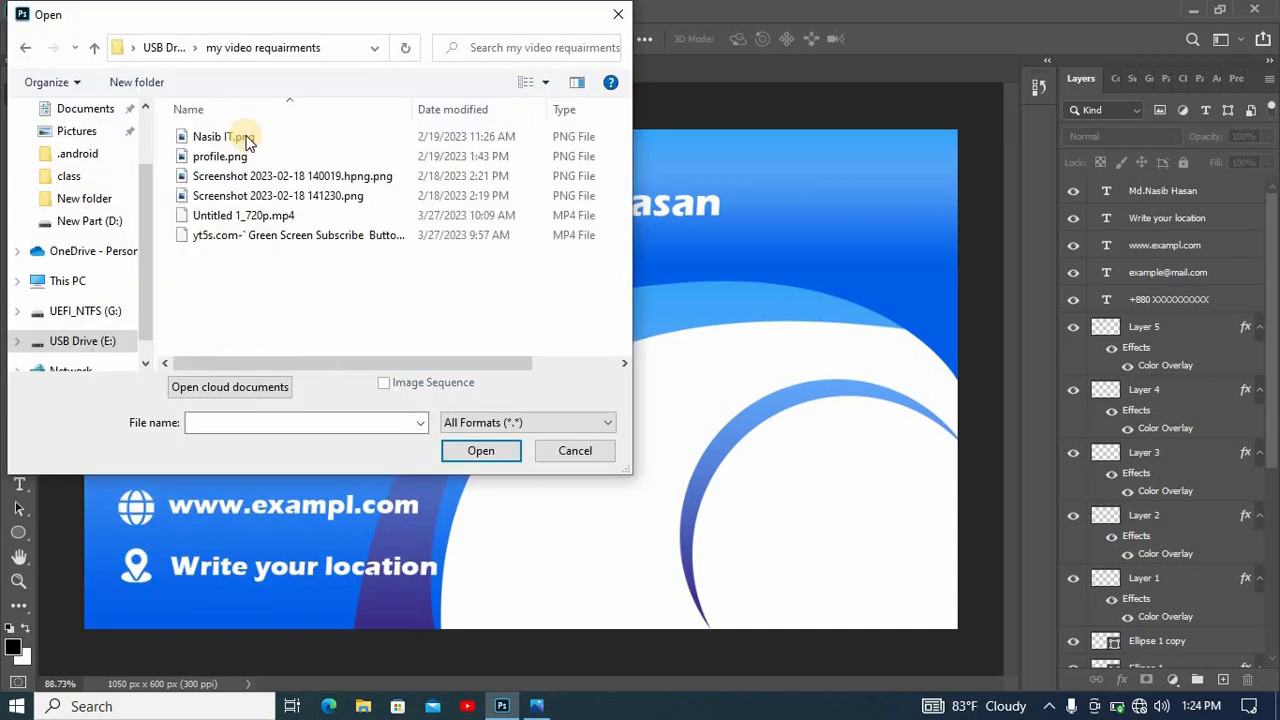
{"action": "left_click", "coordinate": [232, 136]}
{"action": "left_click", "coordinate": [487, 451]}
{"action": "left_click_drag", "start_coordinate": [603, 415], "coordinate": [797, 578]}
{"action": "left_click_drag", "start_coordinate": [421, 191], "coordinate": [722, 422]}
{"action": "left_click_drag", "start_coordinate": [885, 597], "coordinate": [437, 280]}
{"action": "left_click_drag", "start_coordinate": [735, 636], "coordinate": [456, 358]}
{"action": "left_click_drag", "start_coordinate": [377, 232], "coordinate": [862, 486]}
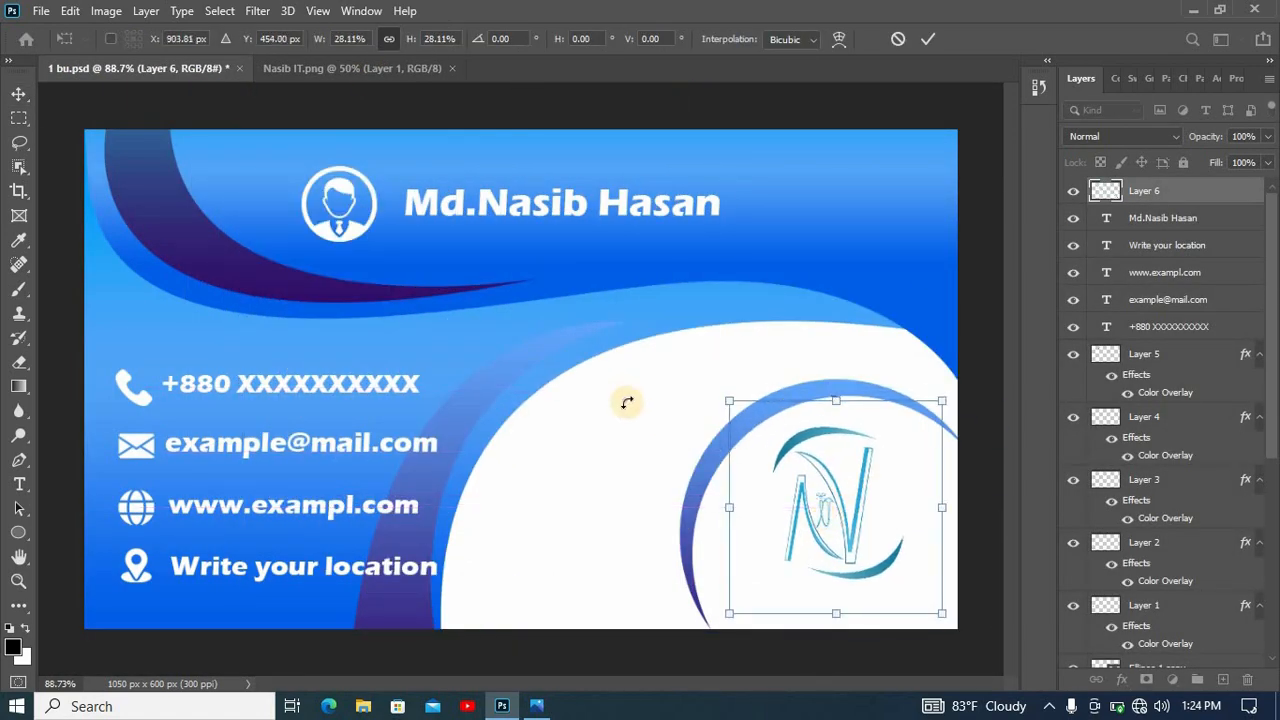
{"action": "left_click", "coordinate": [923, 41]}
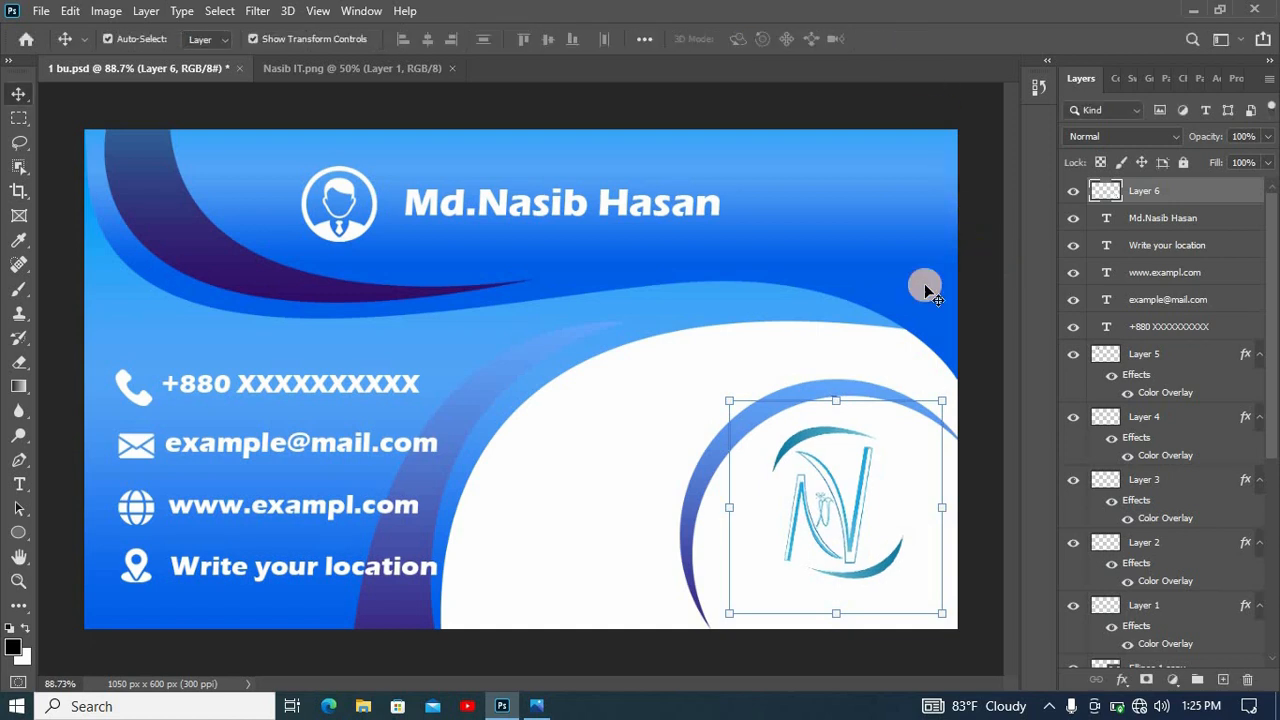
- Add the text "Nasib IT" below the logo and set its color to black (#000000)
{"action": "left_click", "coordinate": [20, 482]}
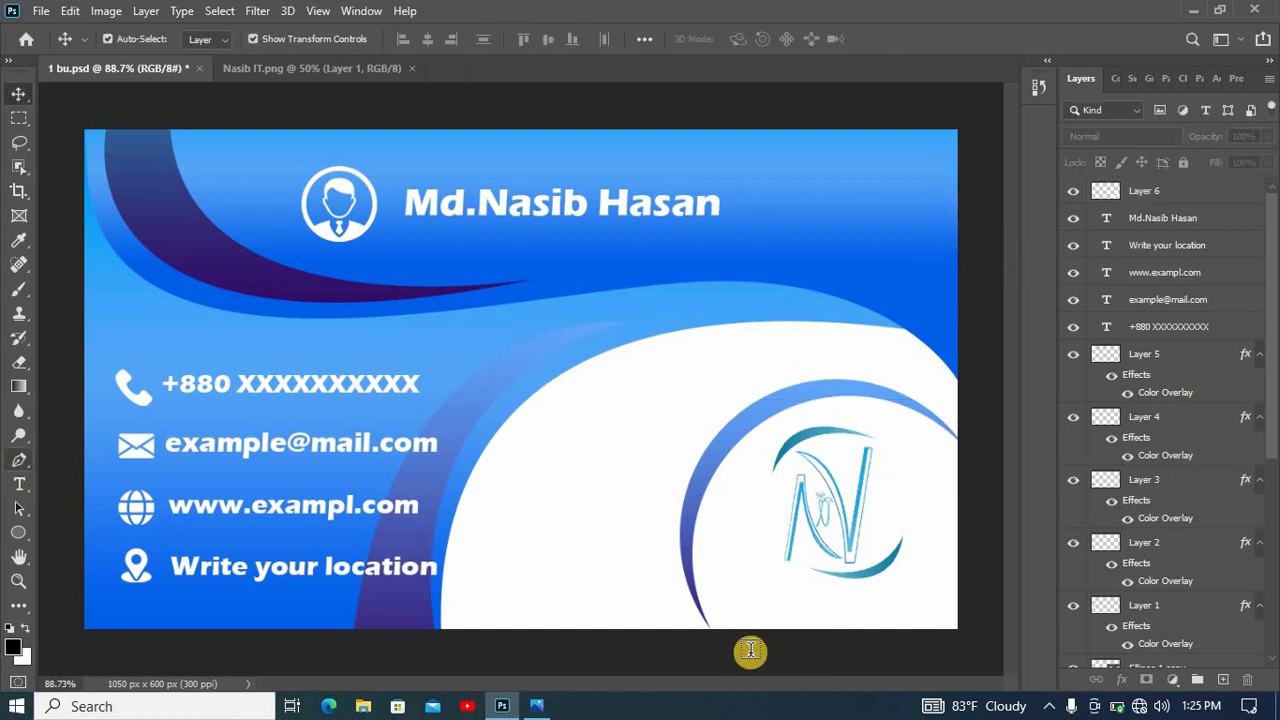
{"action": "left_click", "coordinate": [784, 611]}
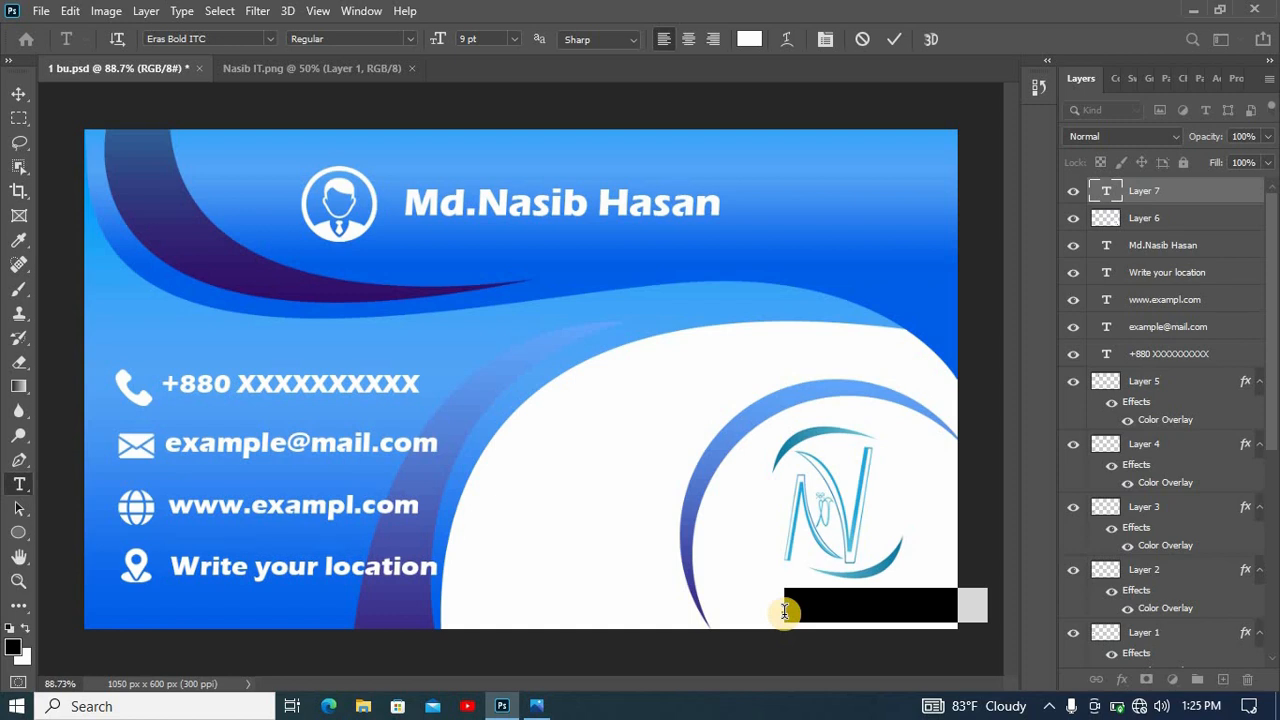
{"action": "key", "text": "BackSpace"}
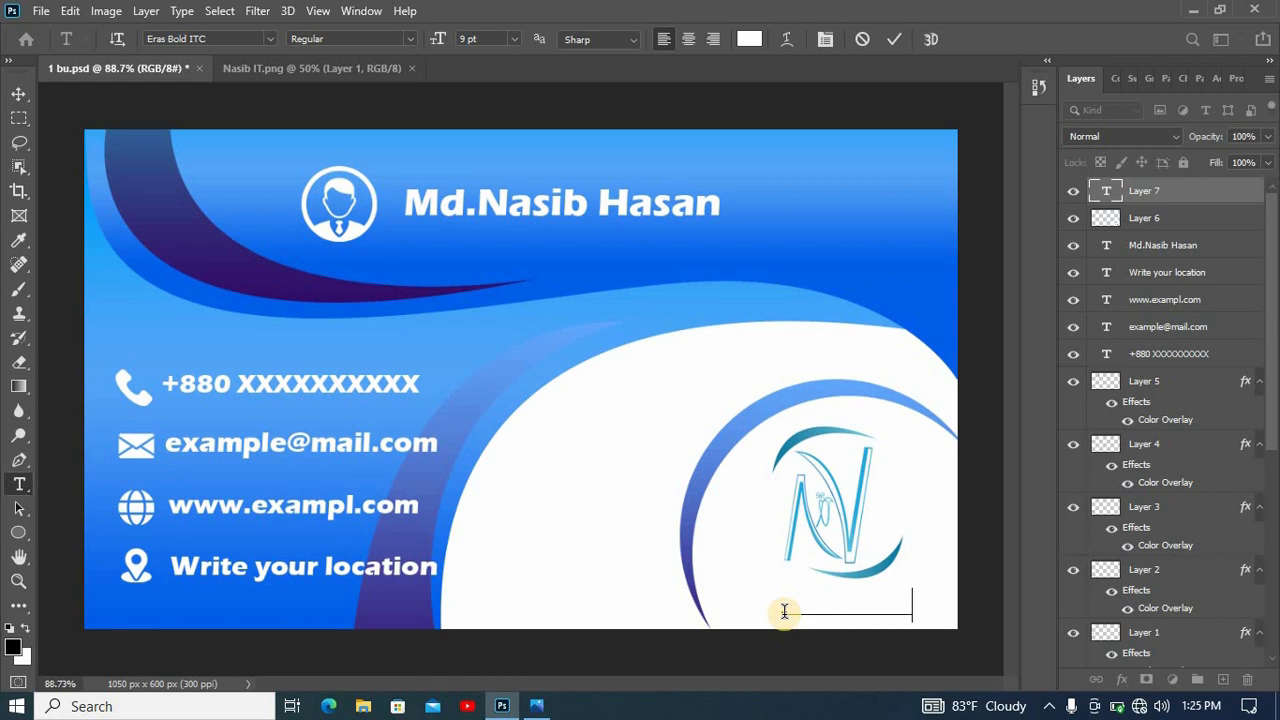
{"action": "type", "text": "T"}
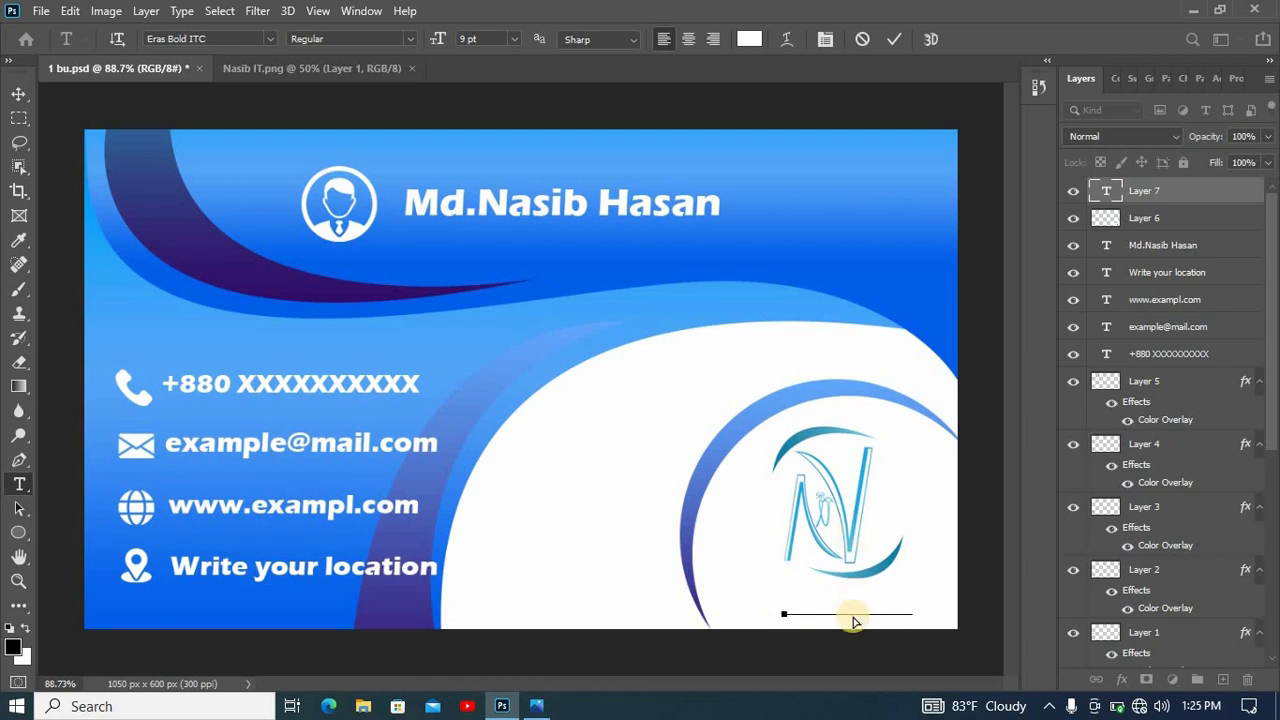
{"action": "key", "text": "ctrl+a"}
{"action": "left_click", "coordinate": [749, 39]}
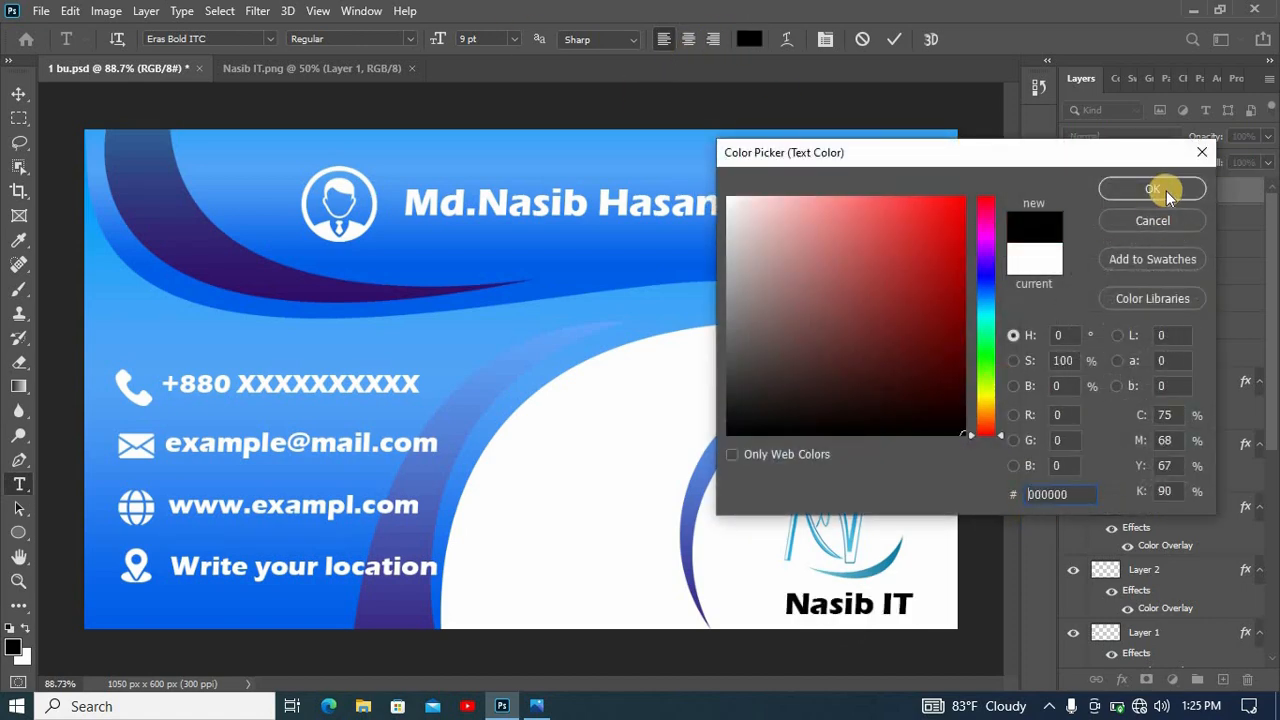
{"action": "left_click", "coordinate": [1166, 191]}
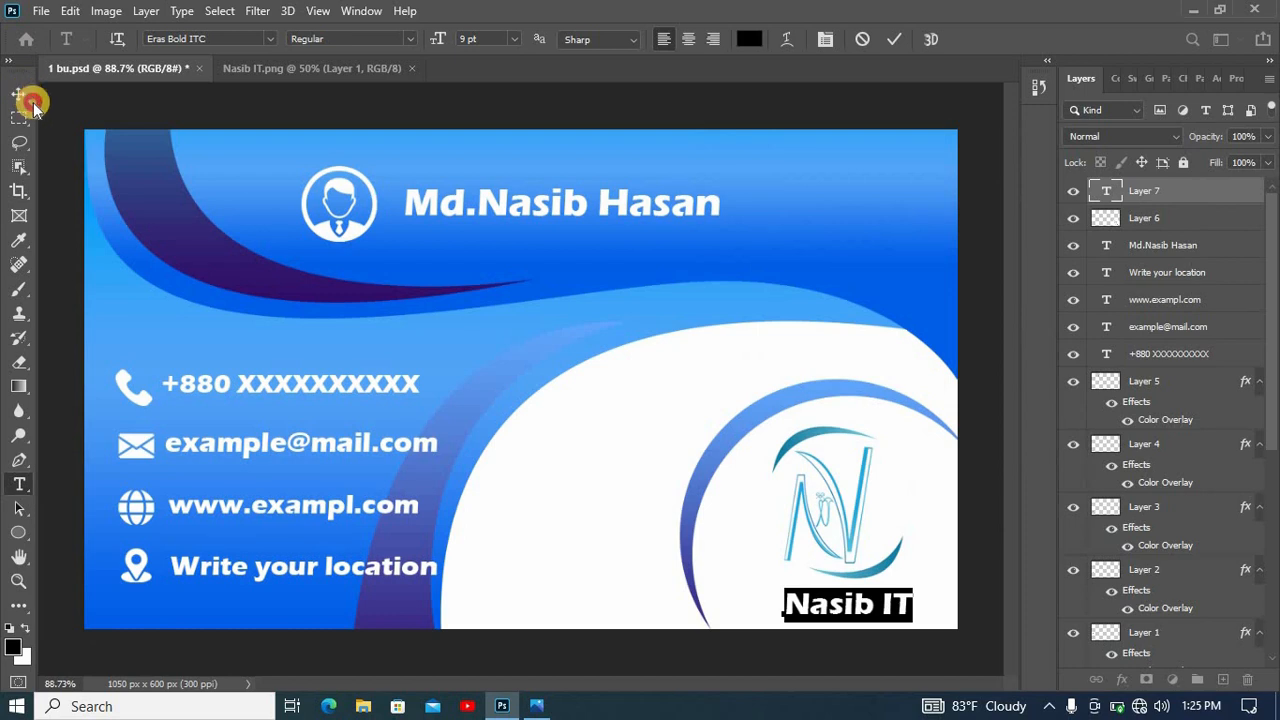
- Scale the "Nasib IT" text to about 118% and center it directly under the logo
{"action": "left_click", "coordinate": [33, 103]}
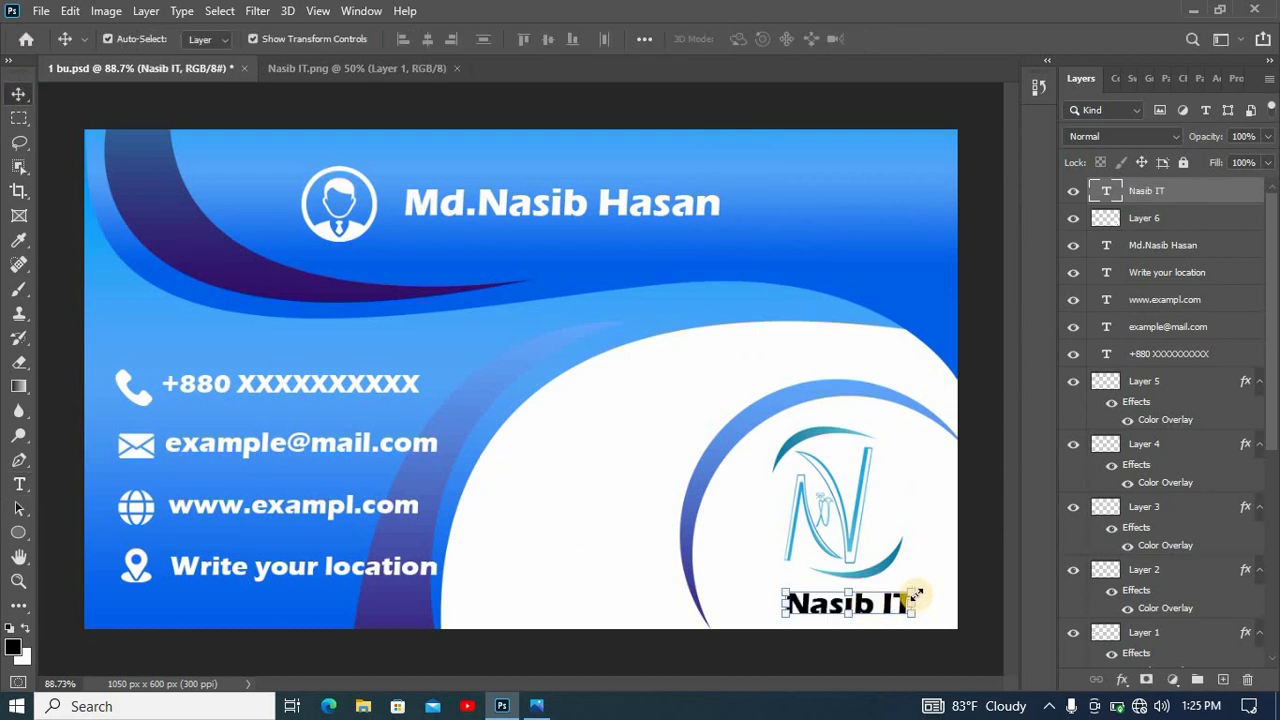
{"action": "left_click_drag", "start_coordinate": [912, 593], "coordinate": [882, 602]}
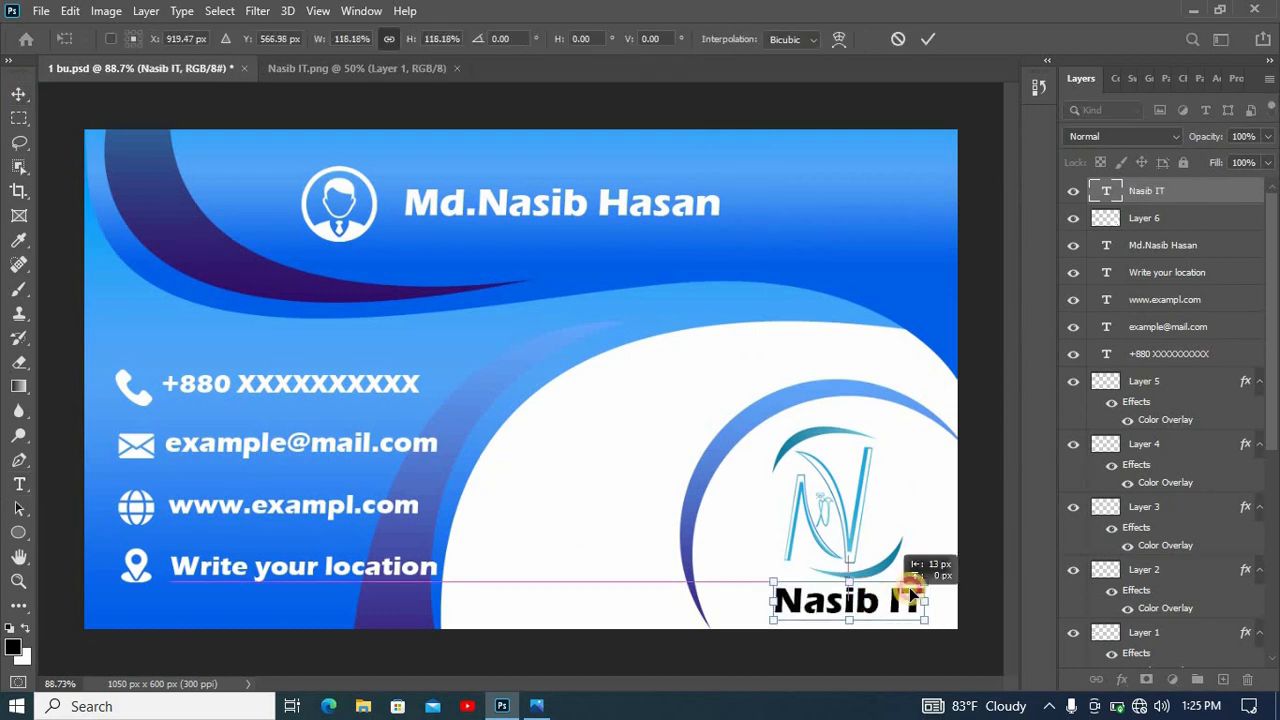
{"action": "left_click", "coordinate": [935, 45]}
{"action": "left_click", "coordinate": [699, 181]}
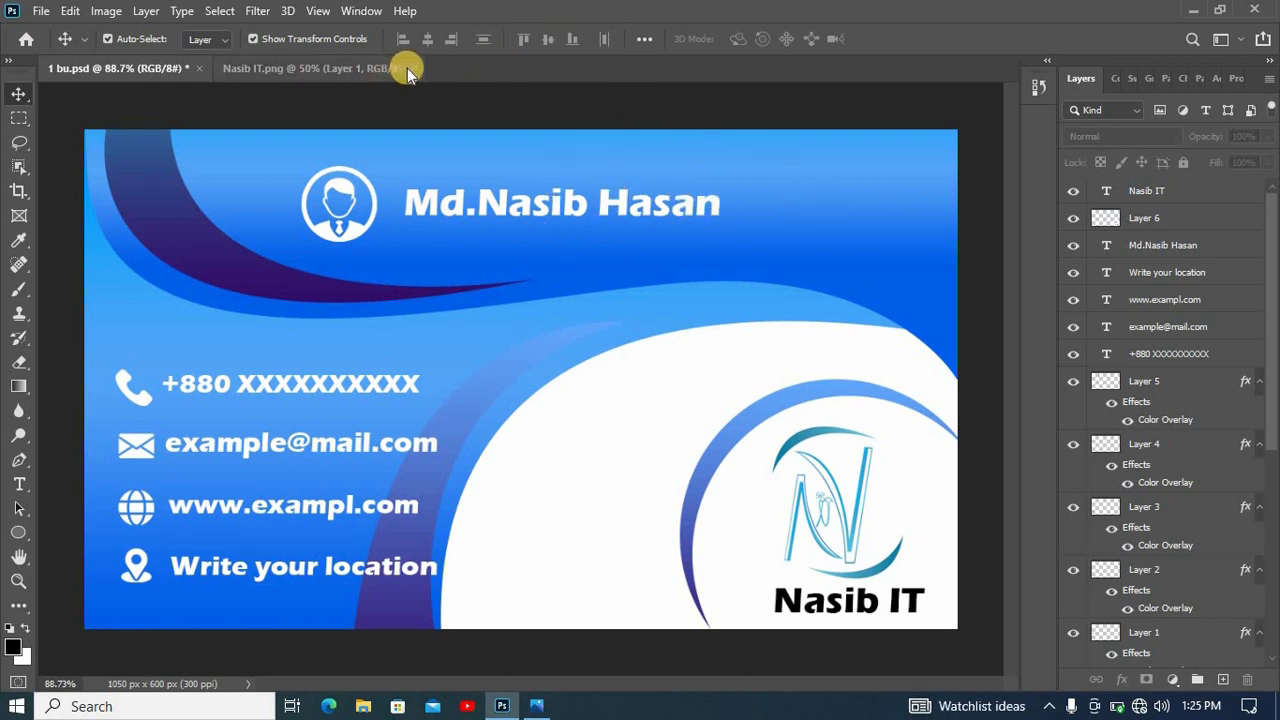
- Open the file mockup psd.psd from the Desktop and clear the layer selection
{"action": "left_click", "coordinate": [40, 11]}
{"action": "left_click", "coordinate": [45, 43]}
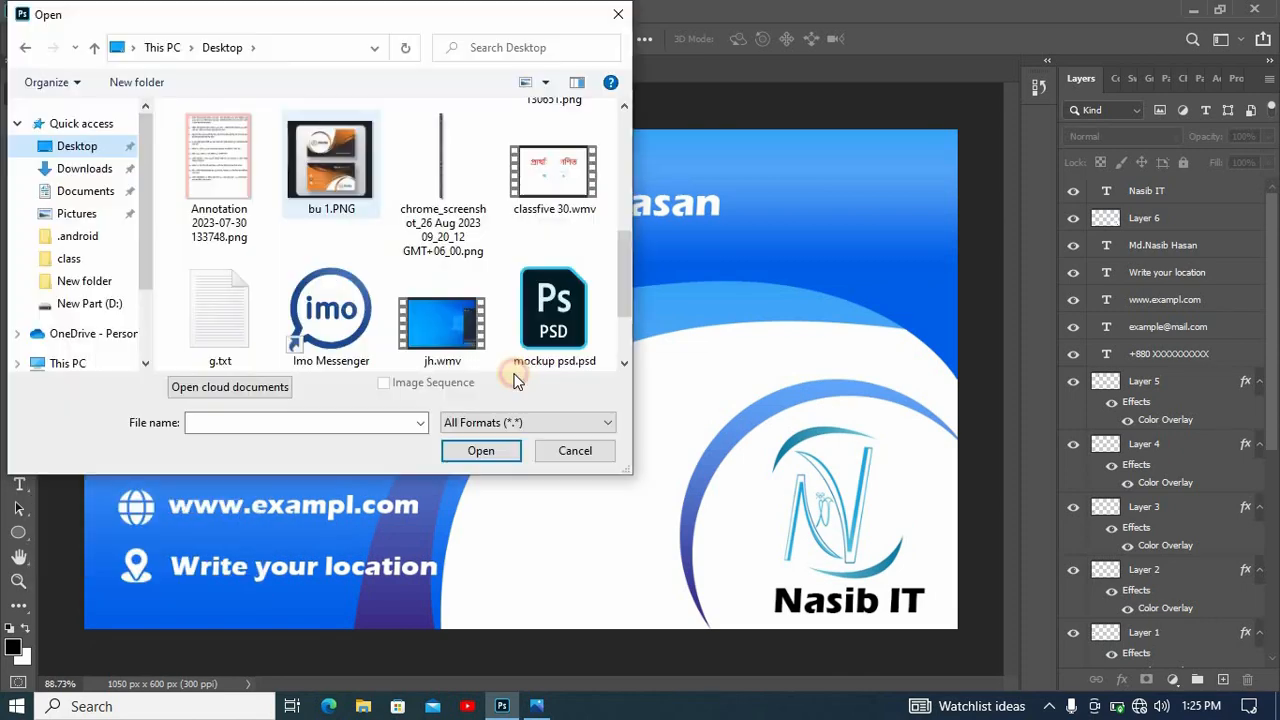
{"action": "left_click", "coordinate": [520, 366]}
{"action": "left_click", "coordinate": [475, 456]}
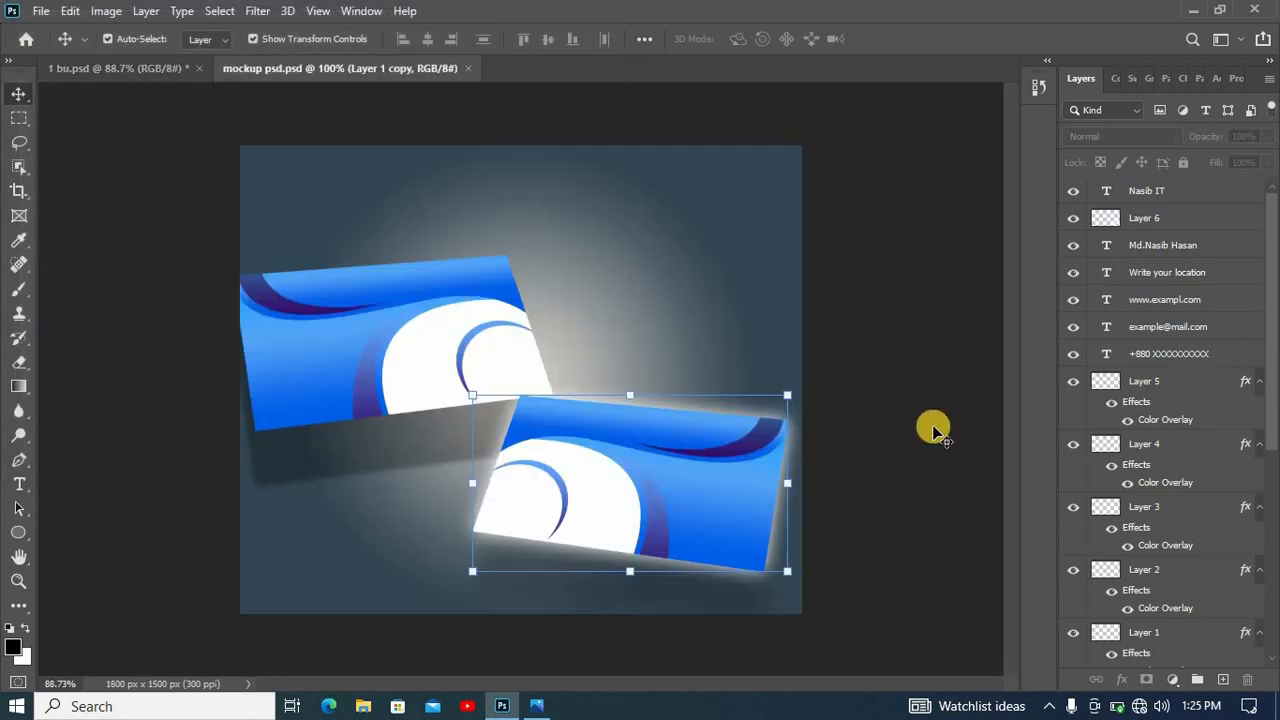
{"action": "left_click", "coordinate": [940, 398]}
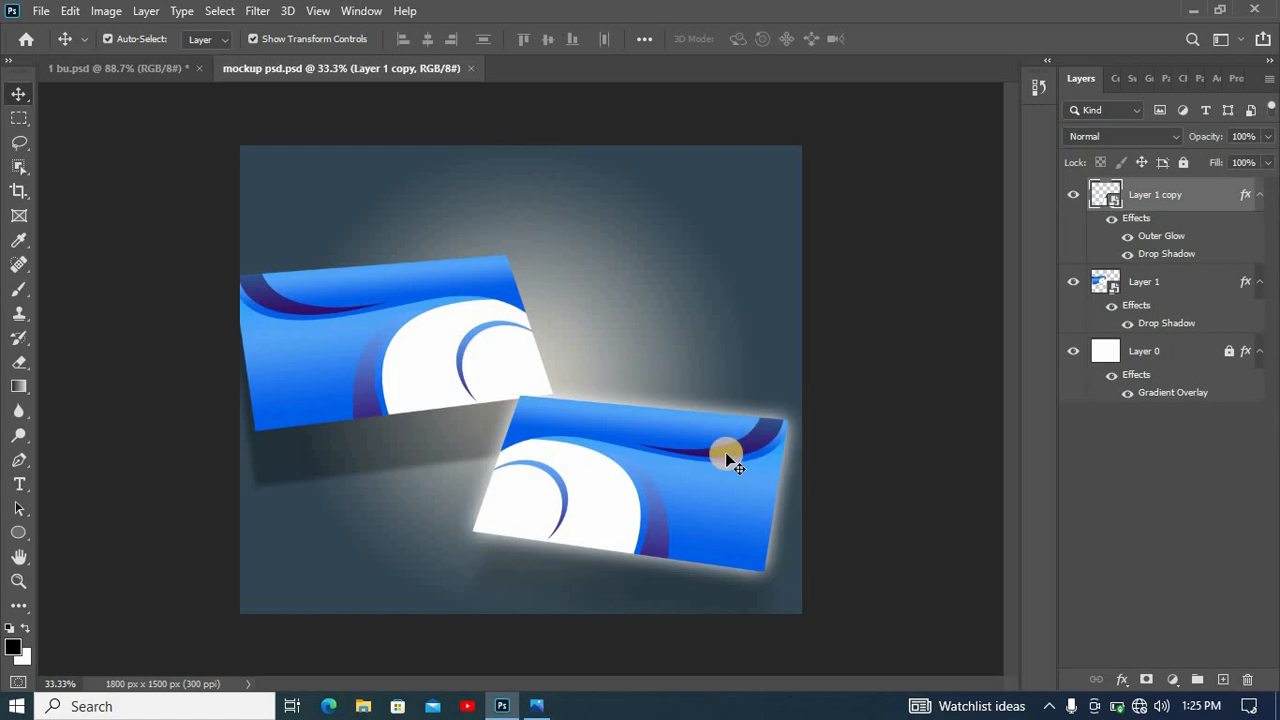
- Open the contents of the Layer 1 copy smart object and delete all its old artwork layers
{"action": "double_click", "coordinate": [1109, 205]}
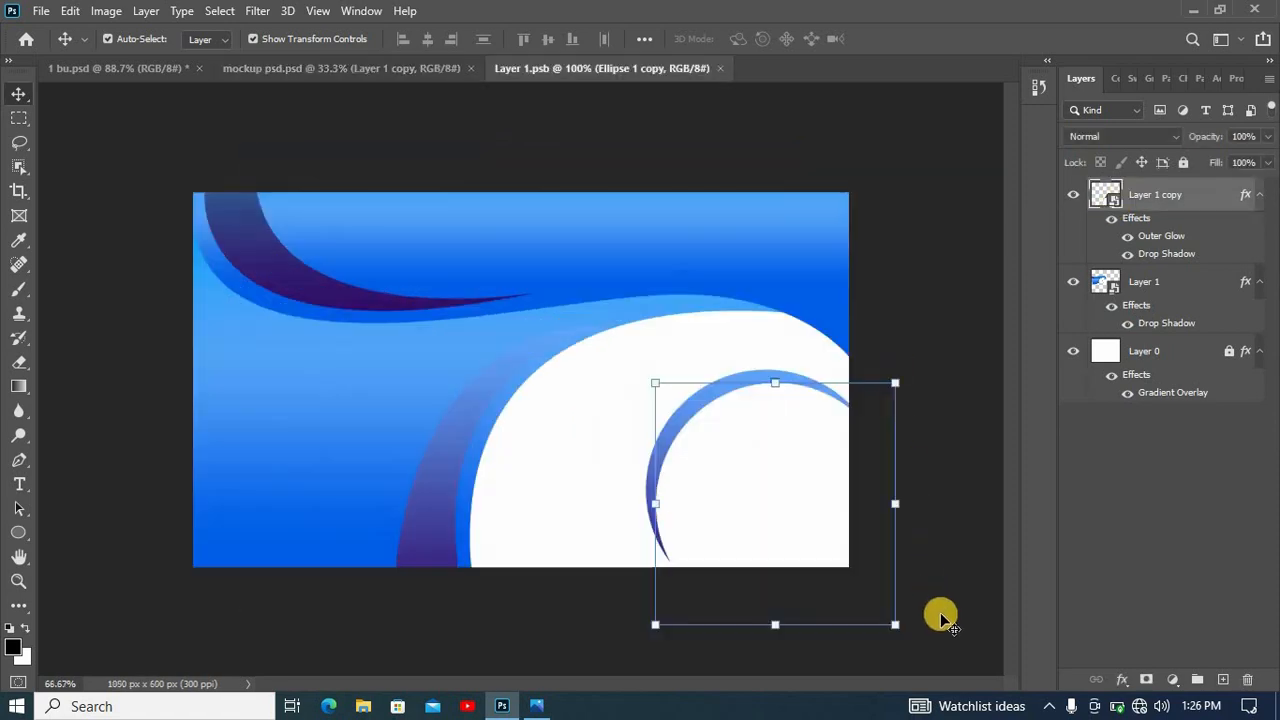
{"action": "left_click_drag", "start_coordinate": [941, 611], "coordinate": [150, 30]}
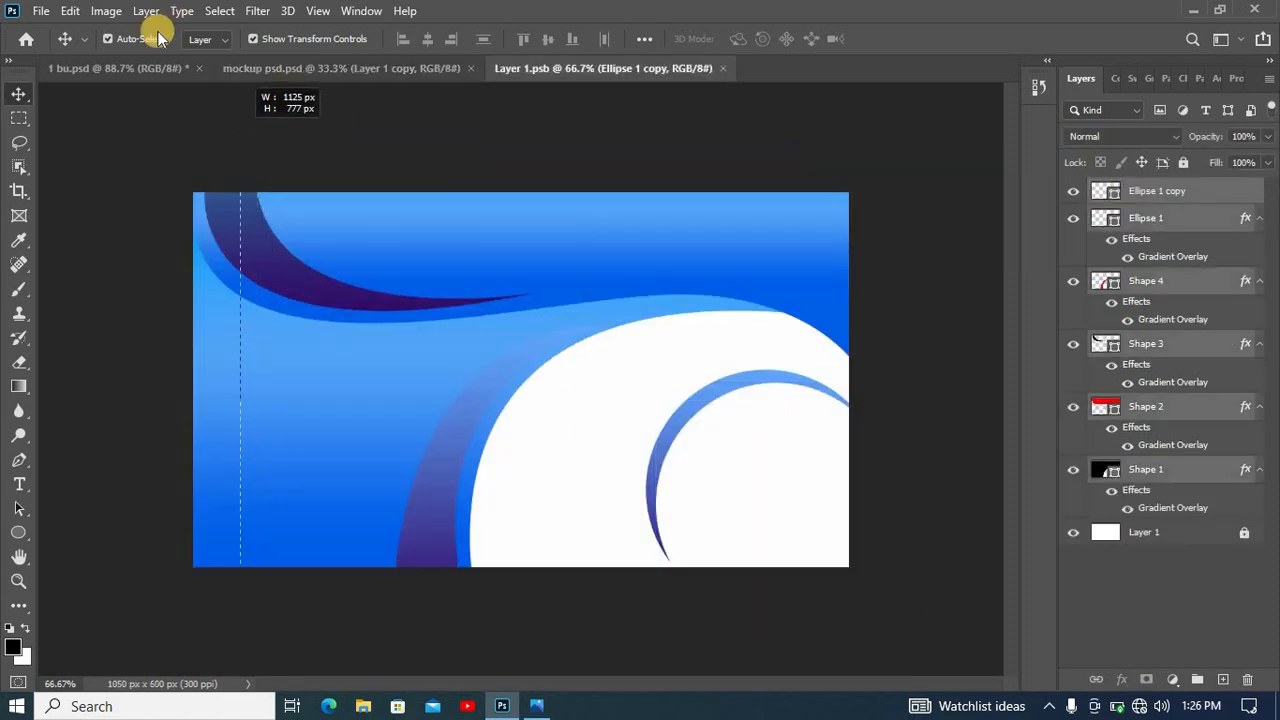
{"action": "key", "text": "Delete"}
- Select all artwork layers of the finished business card in 1 bu.psd and copy them into Layer 1.psb
{"action": "left_click", "coordinate": [130, 68]}
{"action": "left_click_drag", "start_coordinate": [48, 103], "coordinate": [952, 678]}
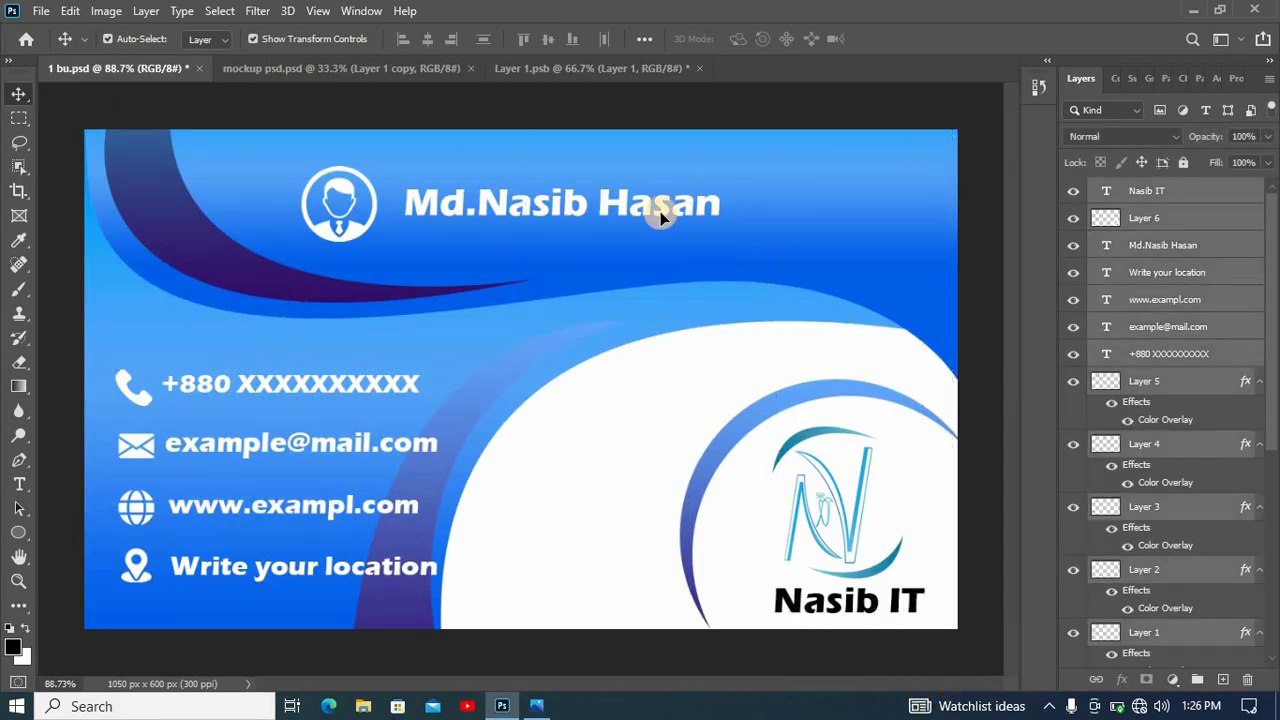
{"action": "left_click_drag", "start_coordinate": [468, 176], "coordinate": [450, 374]}
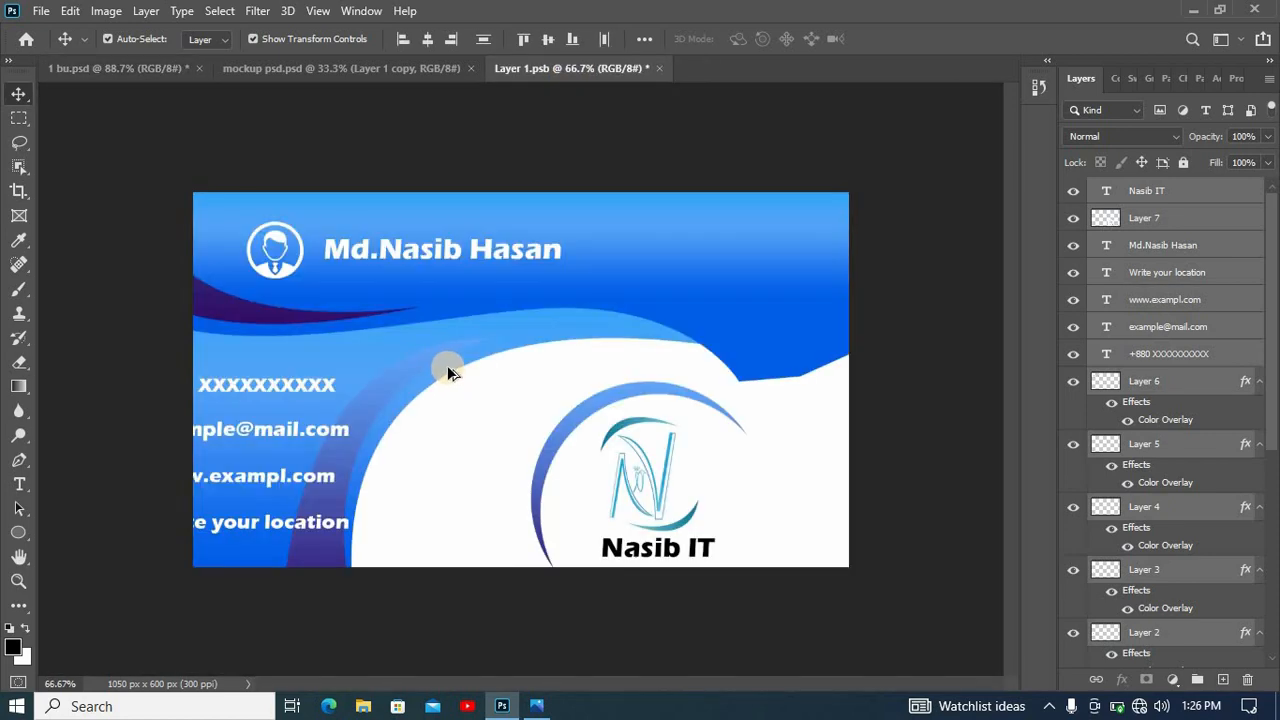
- Scale the copied card artwork to about 99% and position it to fill the Layer 1.psb canvas
{"action": "scroll", "coordinate": [447, 365], "scroll_direction": "down", "scroll_amount": 5}
{"action": "scroll", "coordinate": [682, 250], "scroll_direction": "down", "scroll_amount": 2}
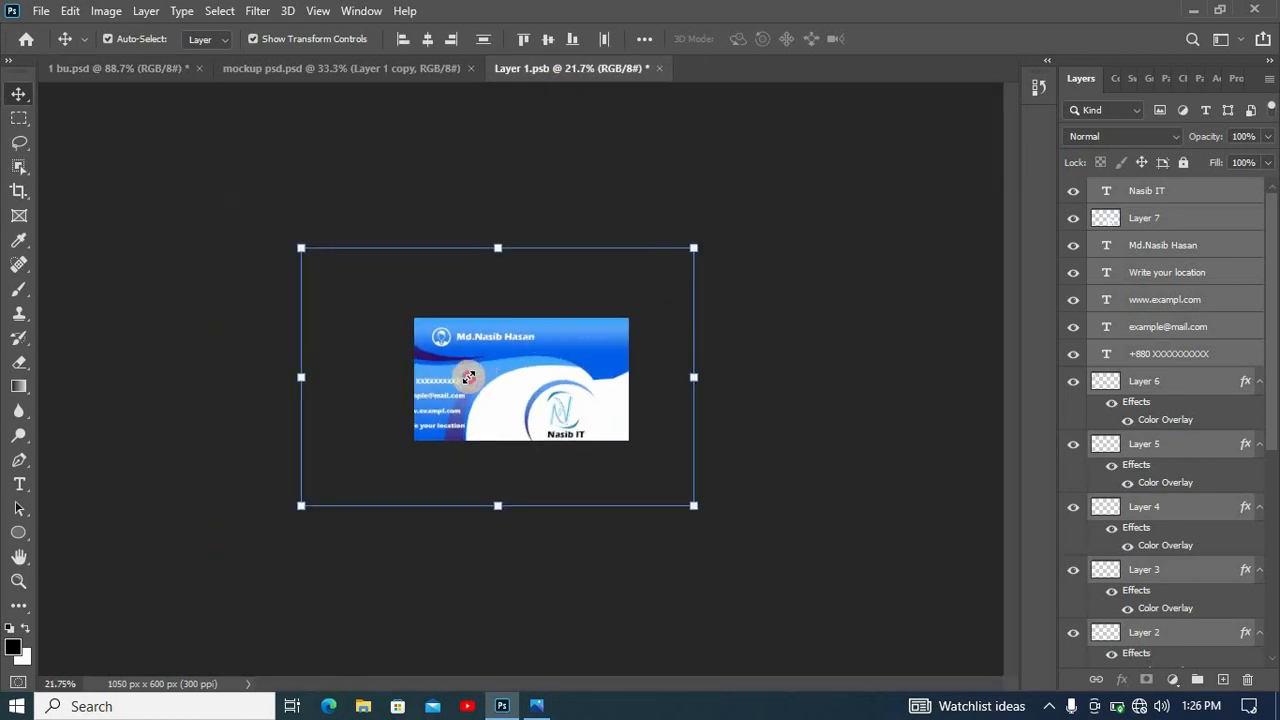
{"action": "left_click_drag", "start_coordinate": [467, 376], "coordinate": [583, 340]}
{"action": "left_click_drag", "start_coordinate": [665, 471], "coordinate": [687, 483]}
{"action": "left_click_drag", "start_coordinate": [577, 431], "coordinate": [597, 432]}
{"action": "left_click_drag", "start_coordinate": [397, 385], "coordinate": [347, 387]}
{"action": "left_click_drag", "start_coordinate": [596, 326], "coordinate": [609, 319]}
{"action": "left_click_drag", "start_coordinate": [360, 259], "coordinate": [337, 246]}
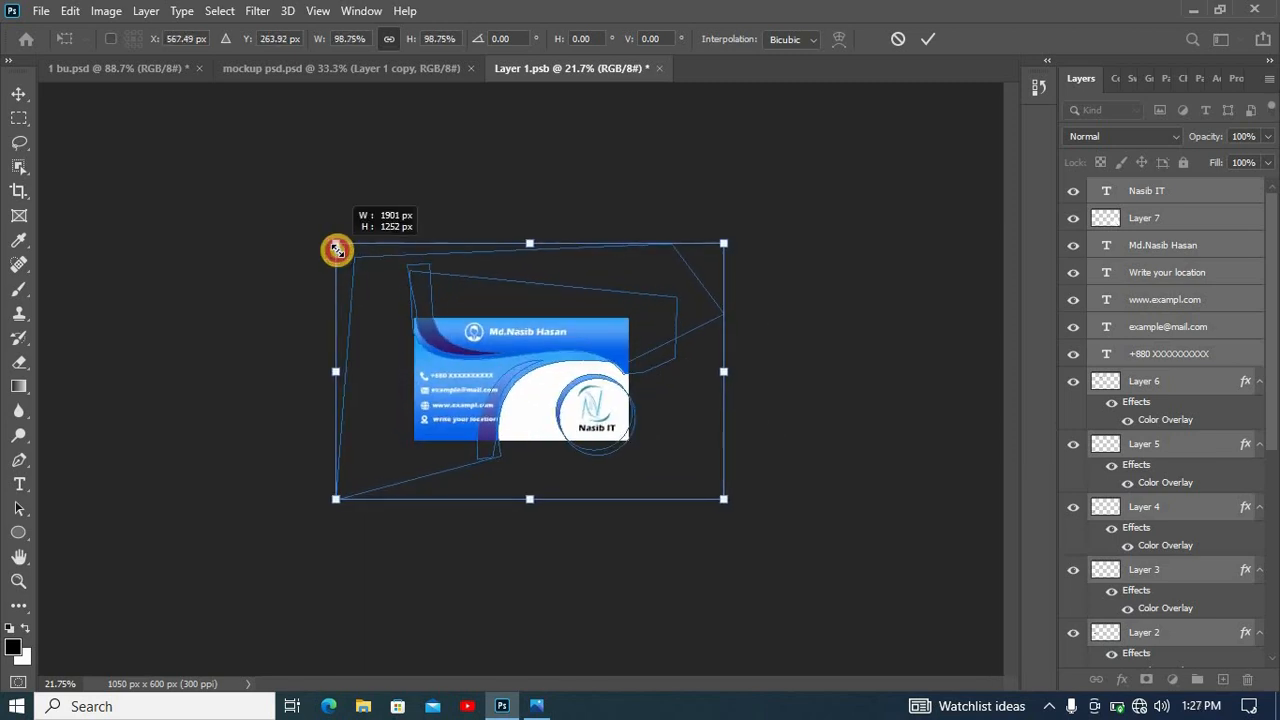
{"action": "left_click", "coordinate": [915, 46]}
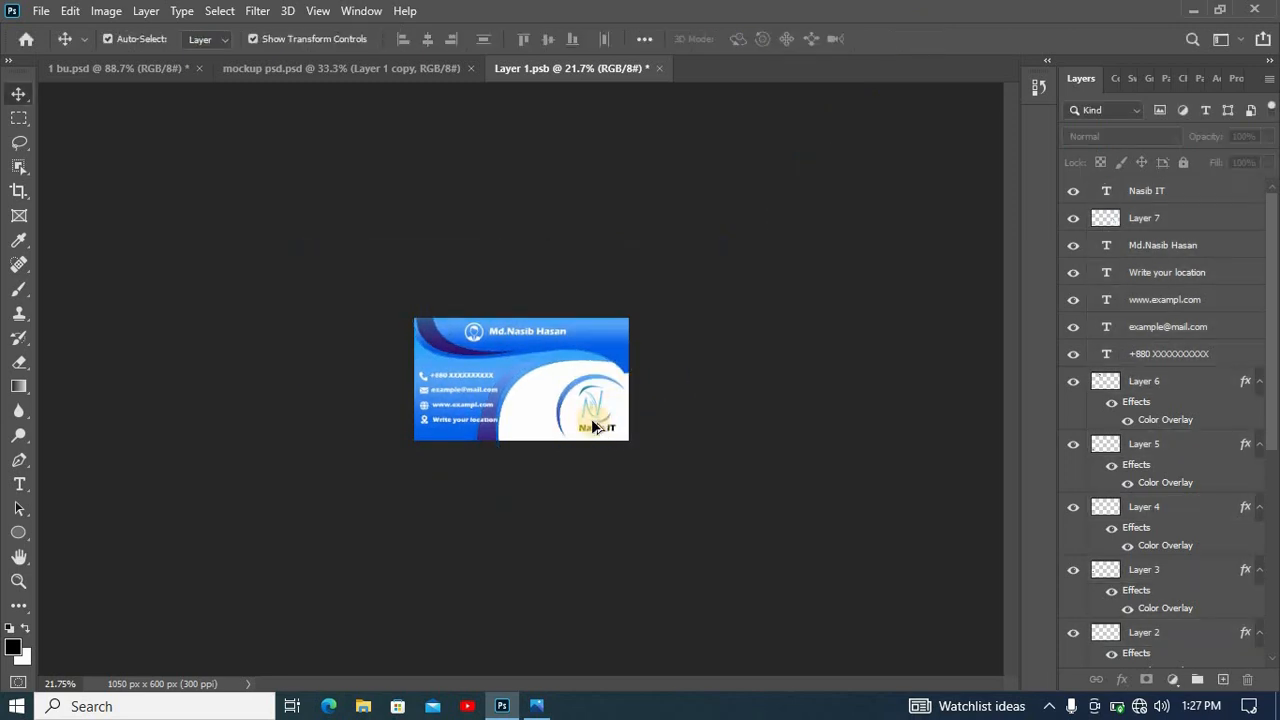
- Save the smart object contents and return to the mockup document to show the updated cards
{"action": "scroll", "coordinate": [593, 427], "scroll_direction": "up", "scroll_amount": 3}
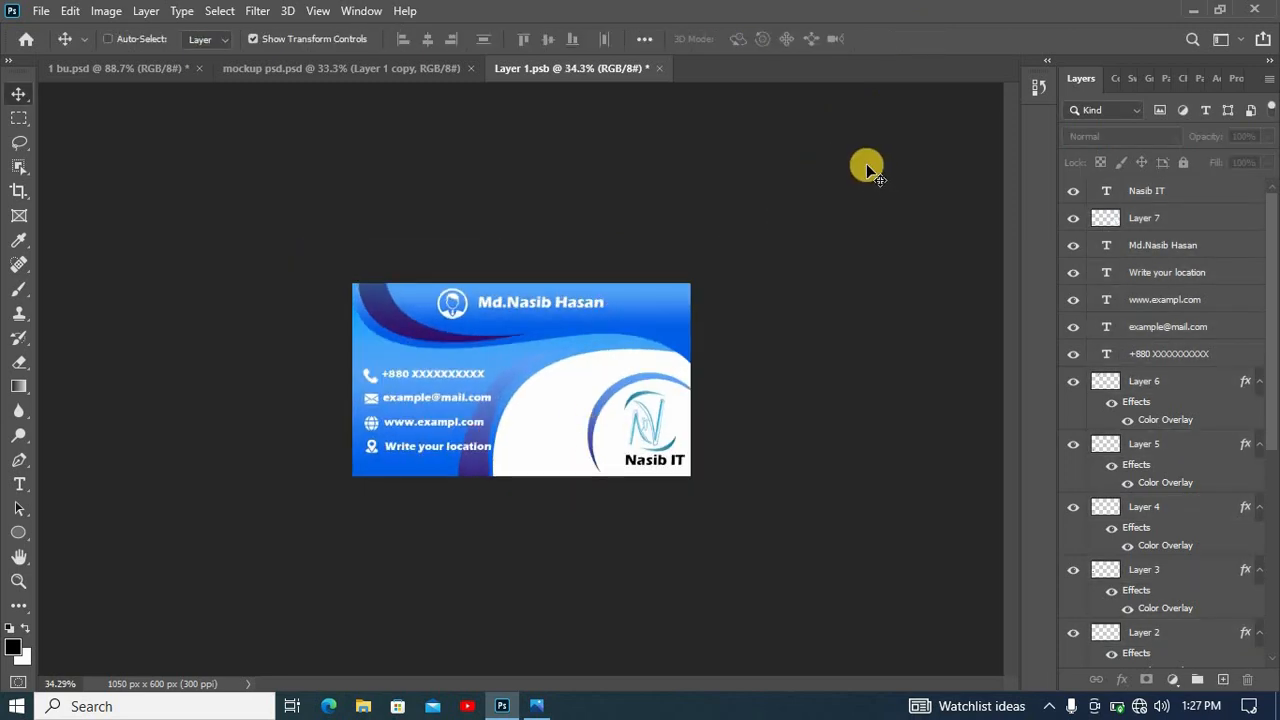
{"action": "key", "text": "ctrl+s"}
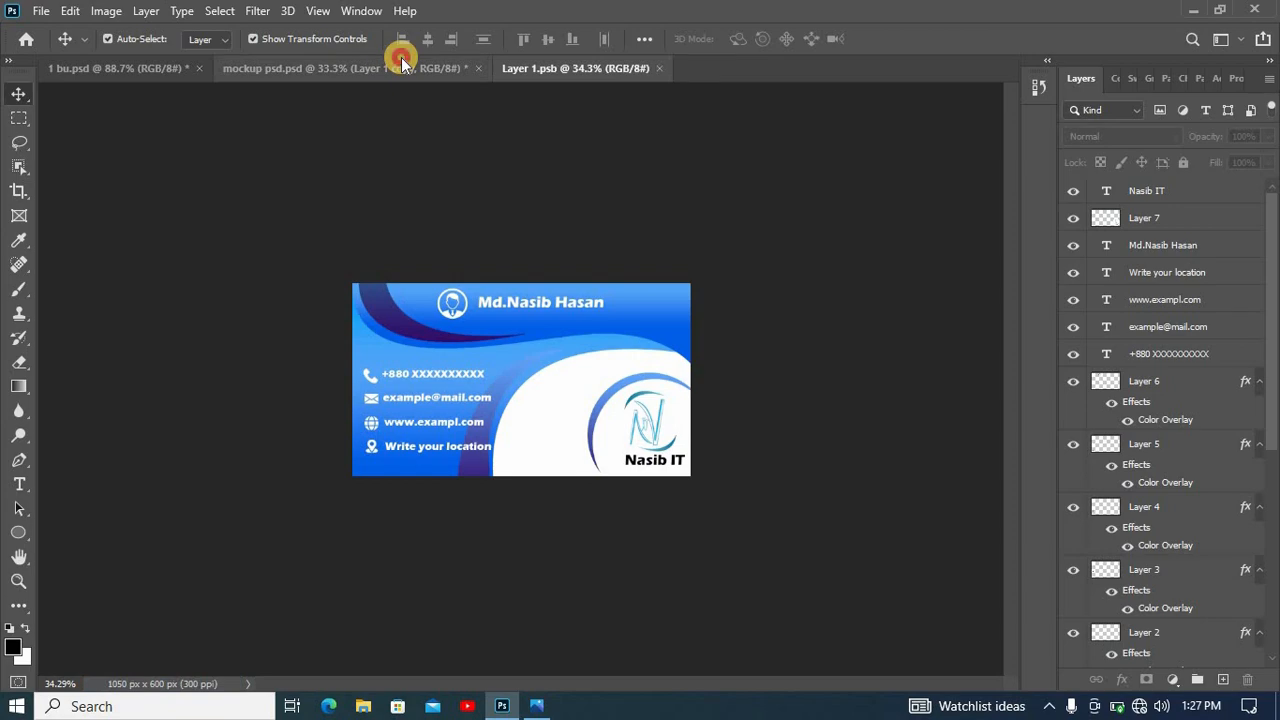
{"action": "left_click", "coordinate": [401, 62]}
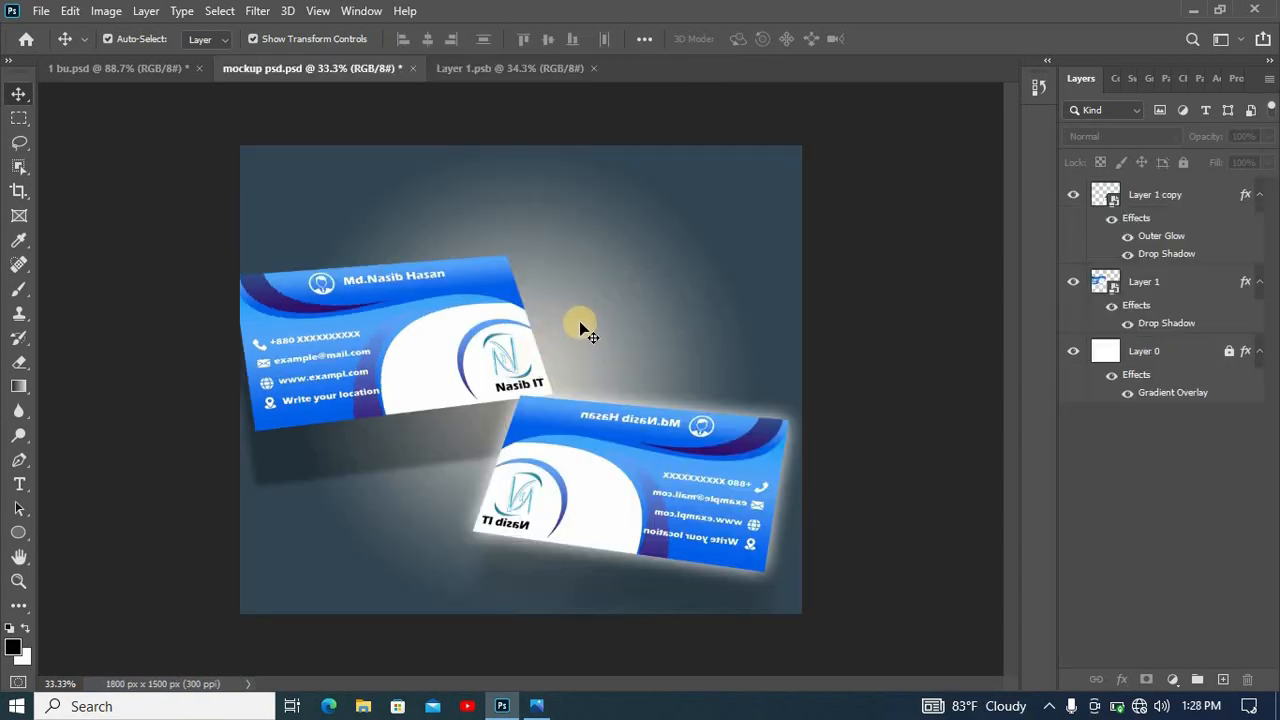